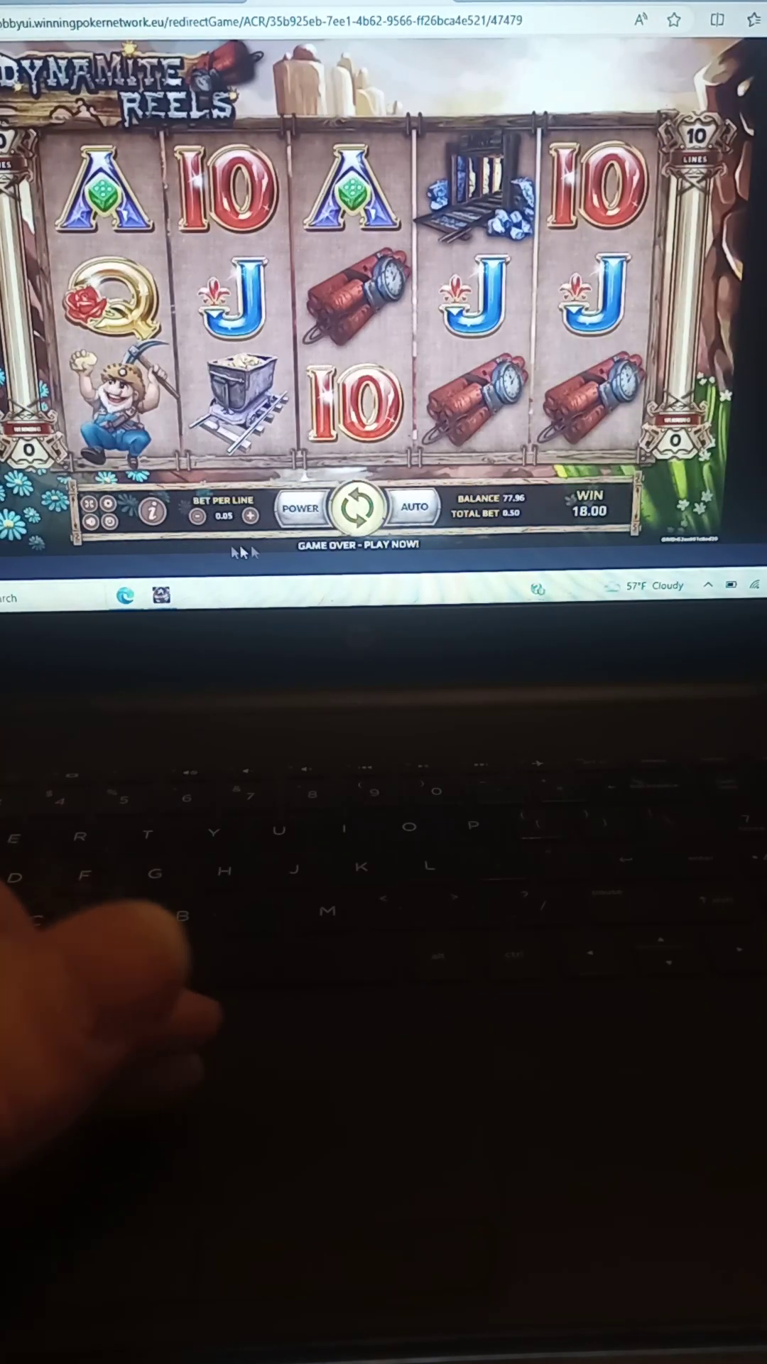
# Spin the Dynamite Reels slot once; it lands no win and leaves the balance at 77.46
pyautogui.press('space')
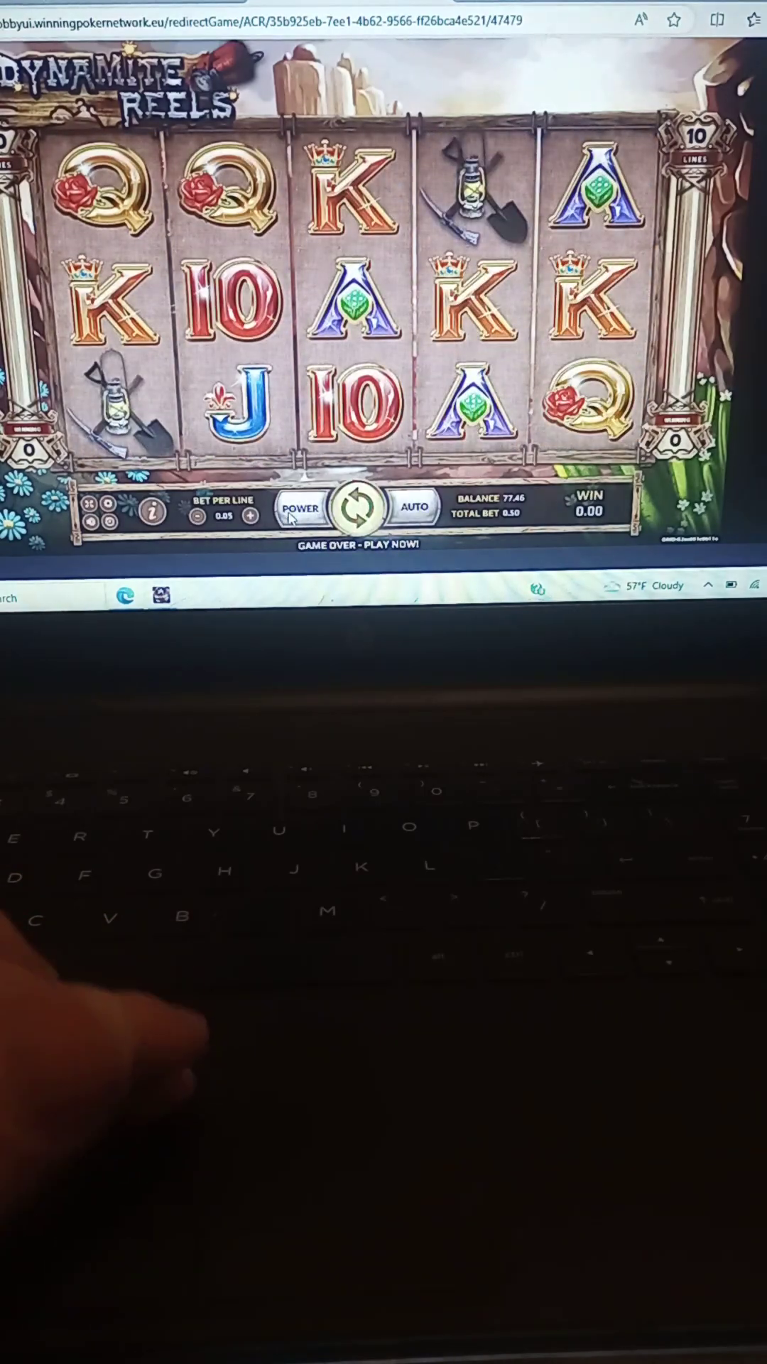
# Enable the Dynamite Reels Buy-Bonus Feature under POWER and spin to buy it for 43.00
pyautogui.click(301, 509)
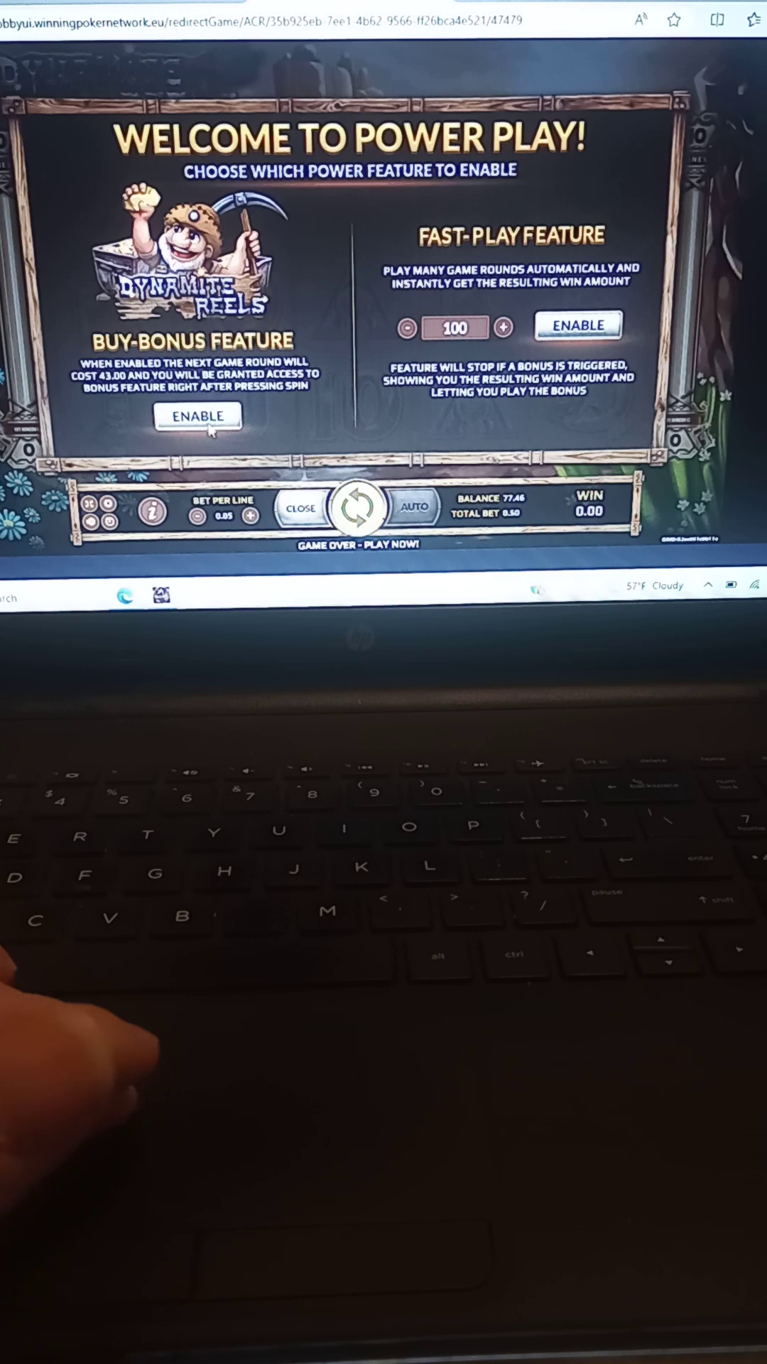
pyautogui.click(198, 415)
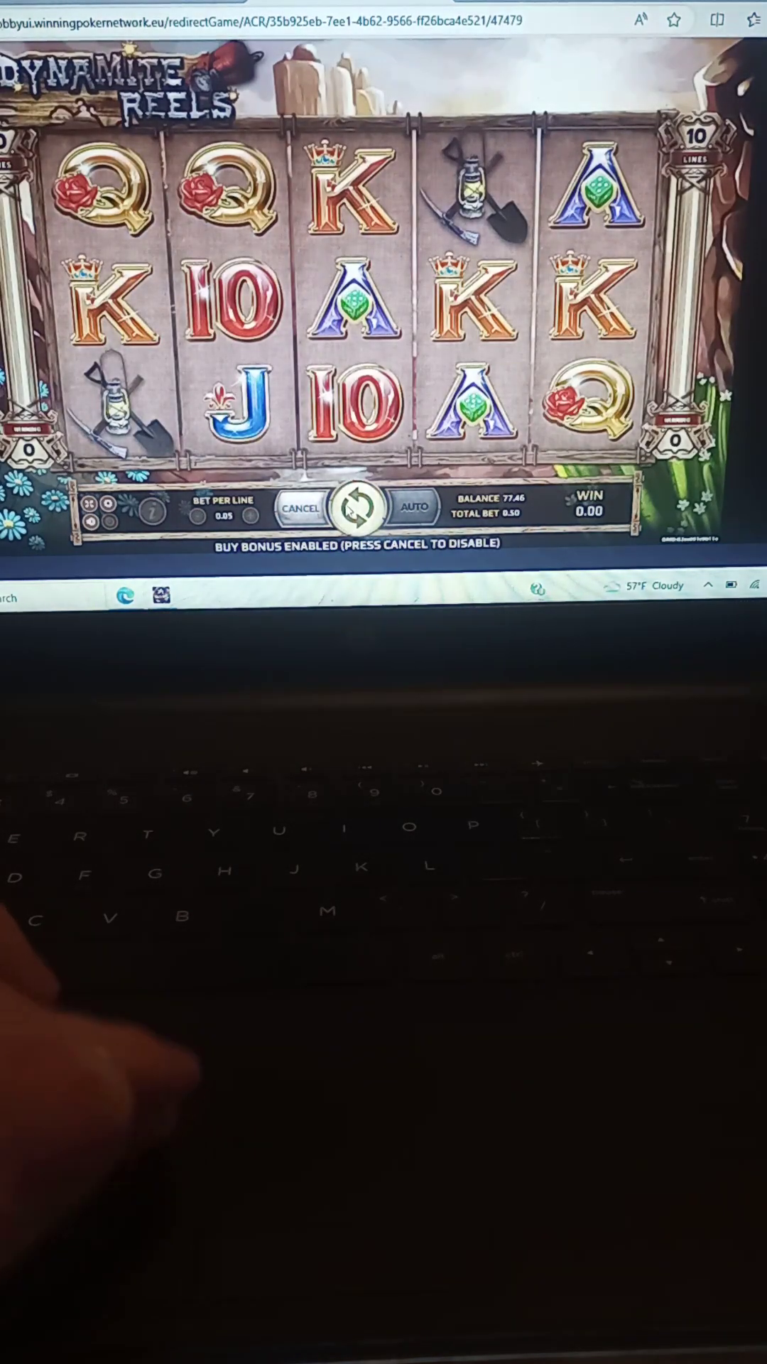
pyautogui.click(301, 509)
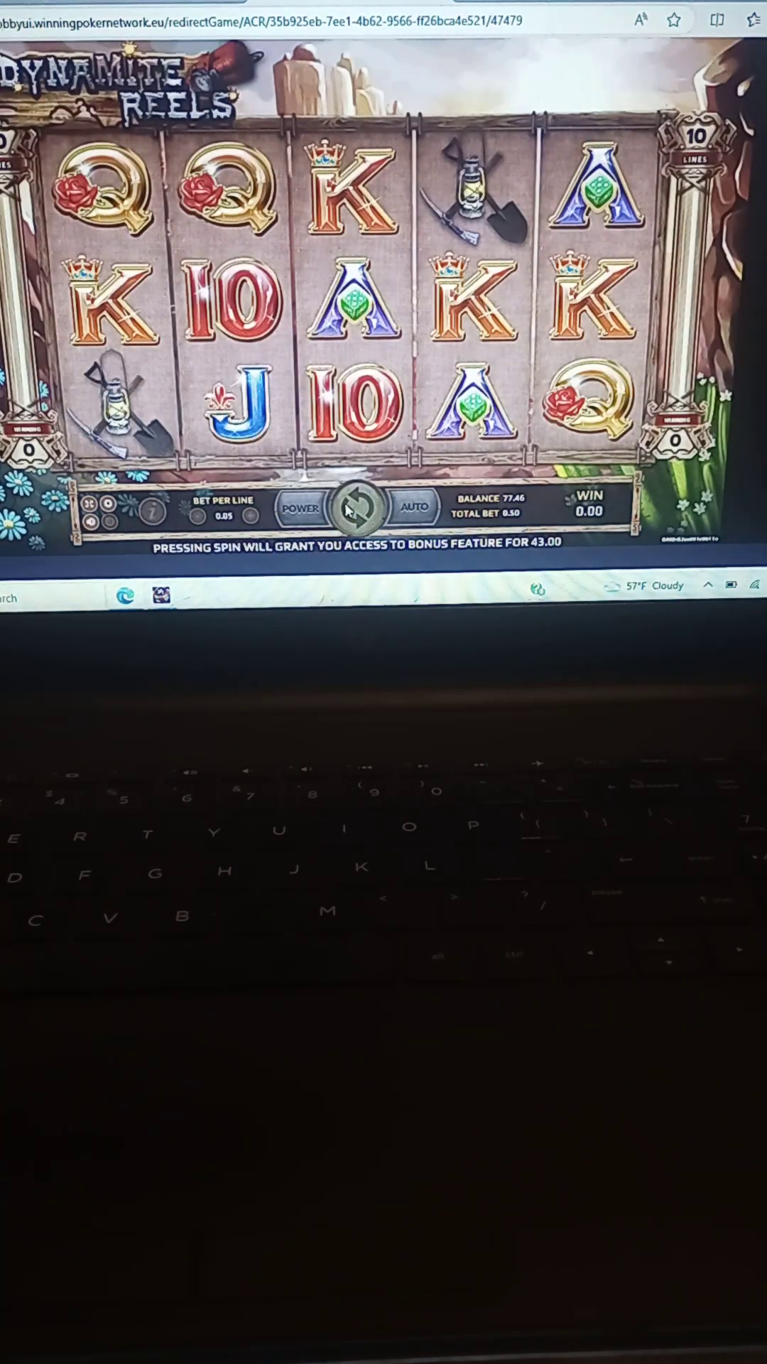
pyautogui.click(355, 508)
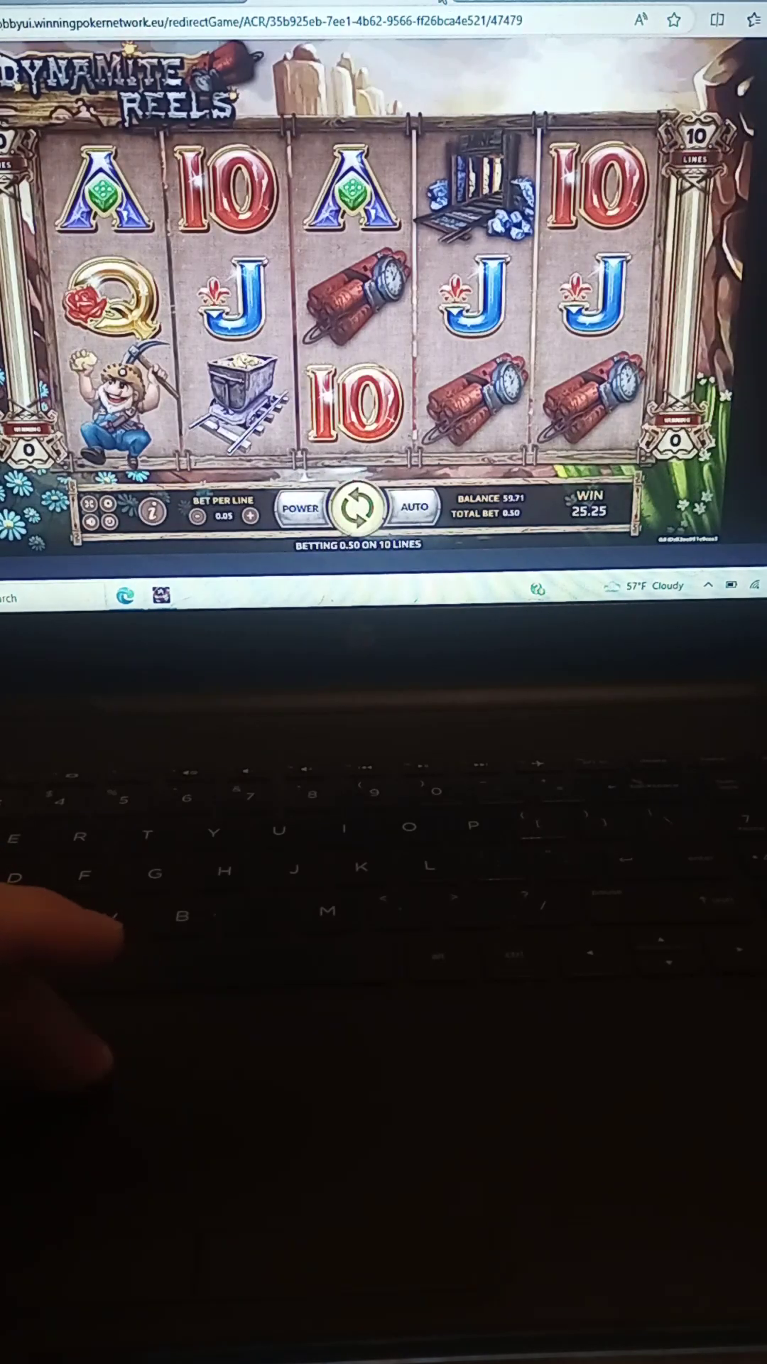
# Leave Dynamite Reels and return to the casino slots lobby with alt+Left
pyautogui.hotkey('alt', 'Left')
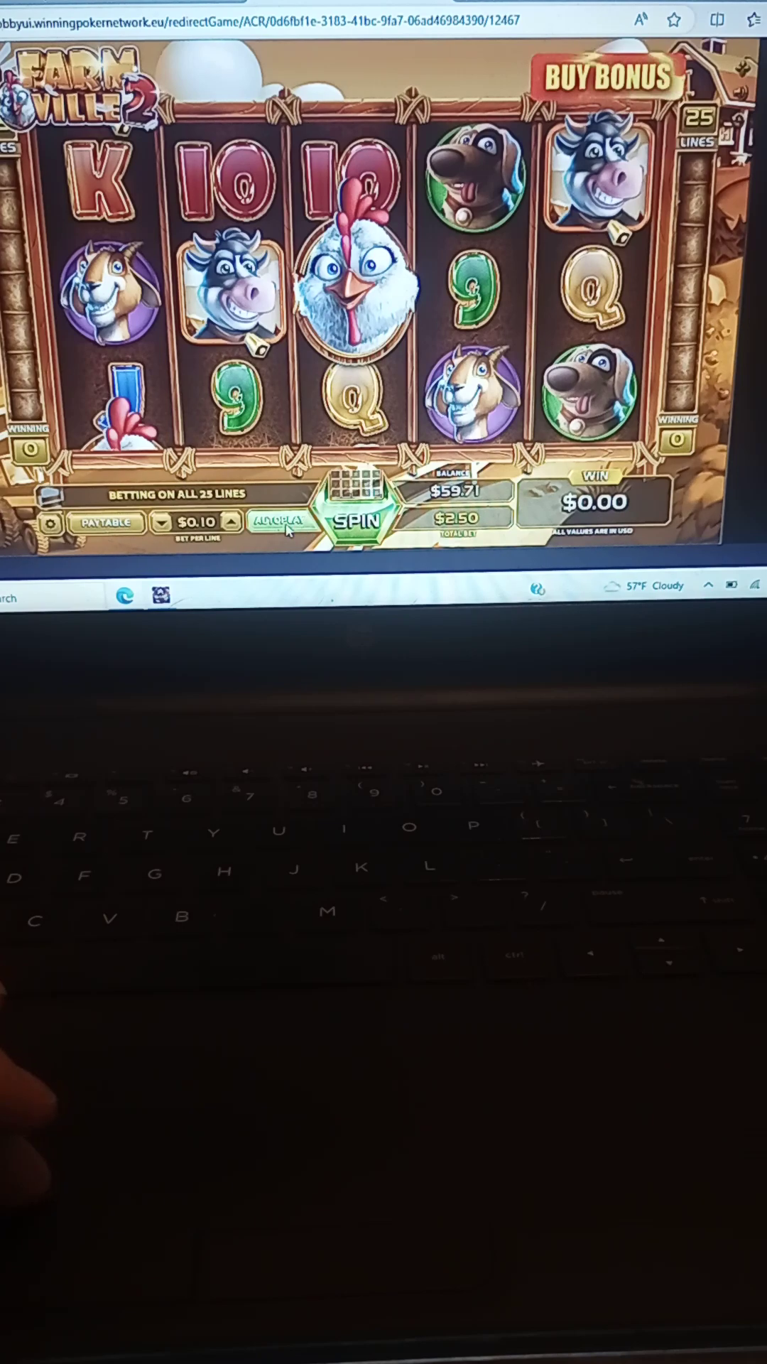
# Lower the bet per line to $0.03 and buy the Farm Ville 2 bonus for $32.25
pyautogui.click(556, 77)
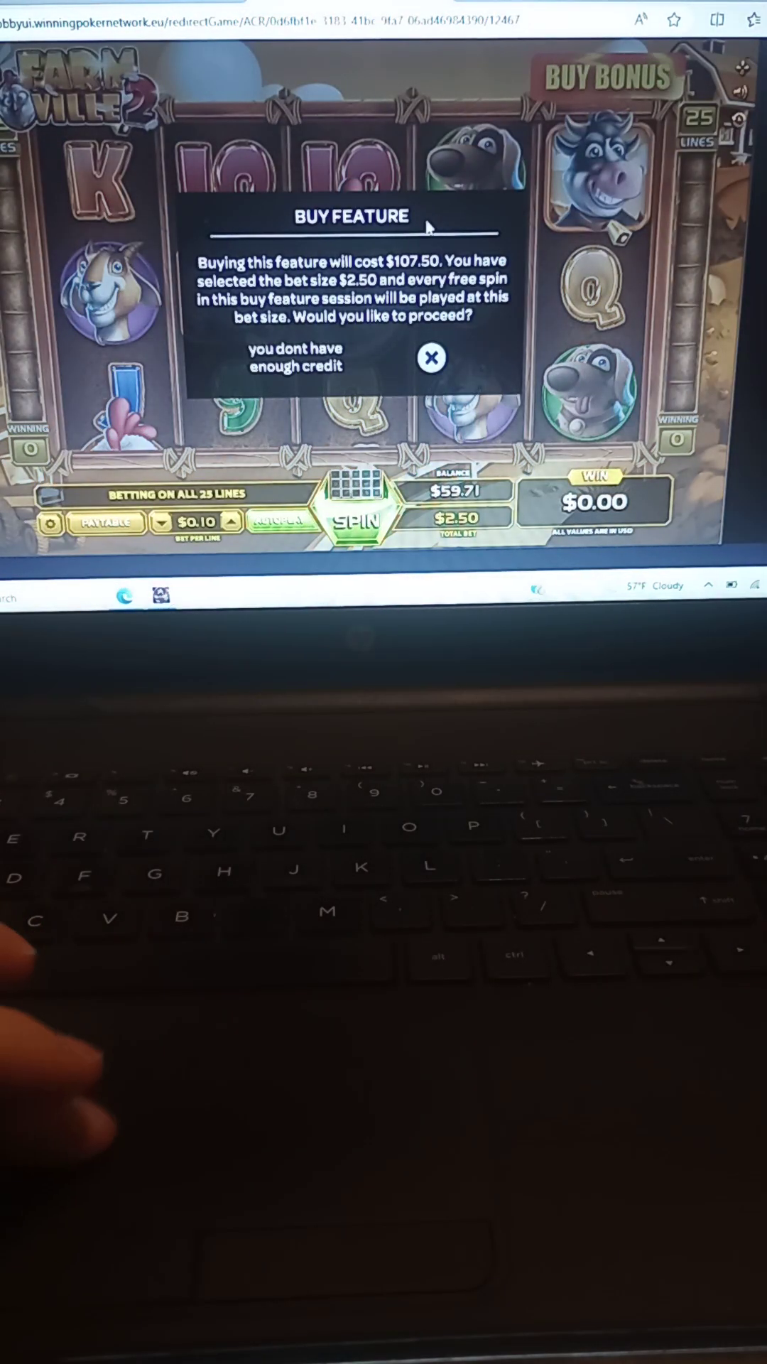
pyautogui.click(431, 356)
pyautogui.click(161, 521)
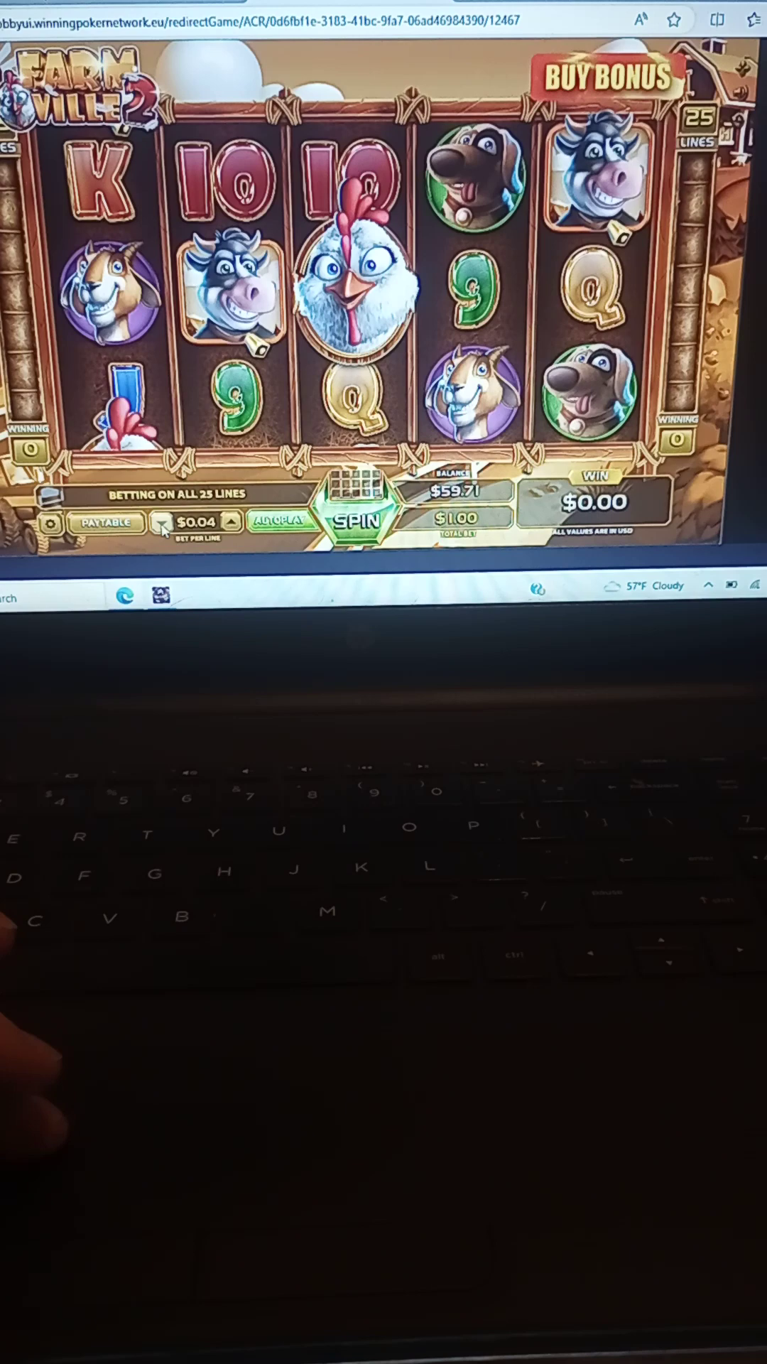
pyautogui.click(586, 79)
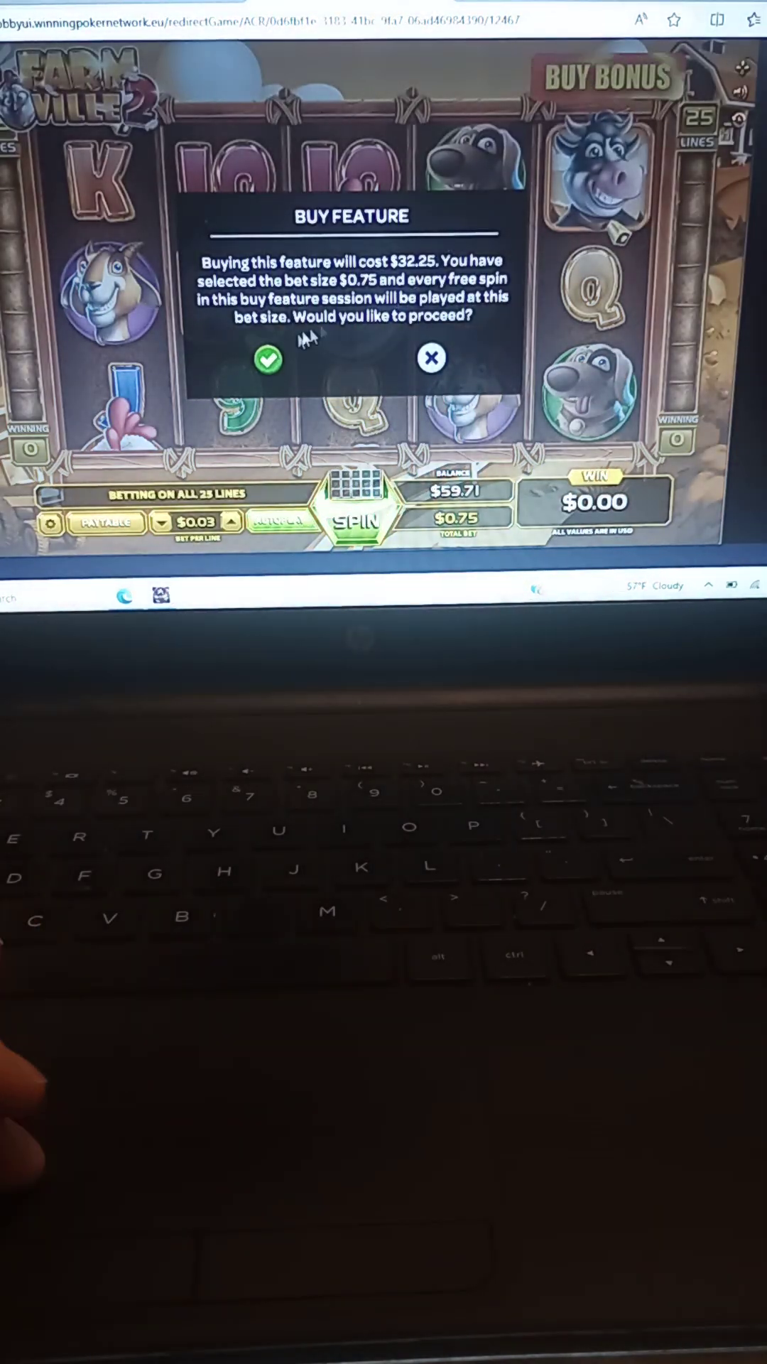
pyautogui.click(269, 359)
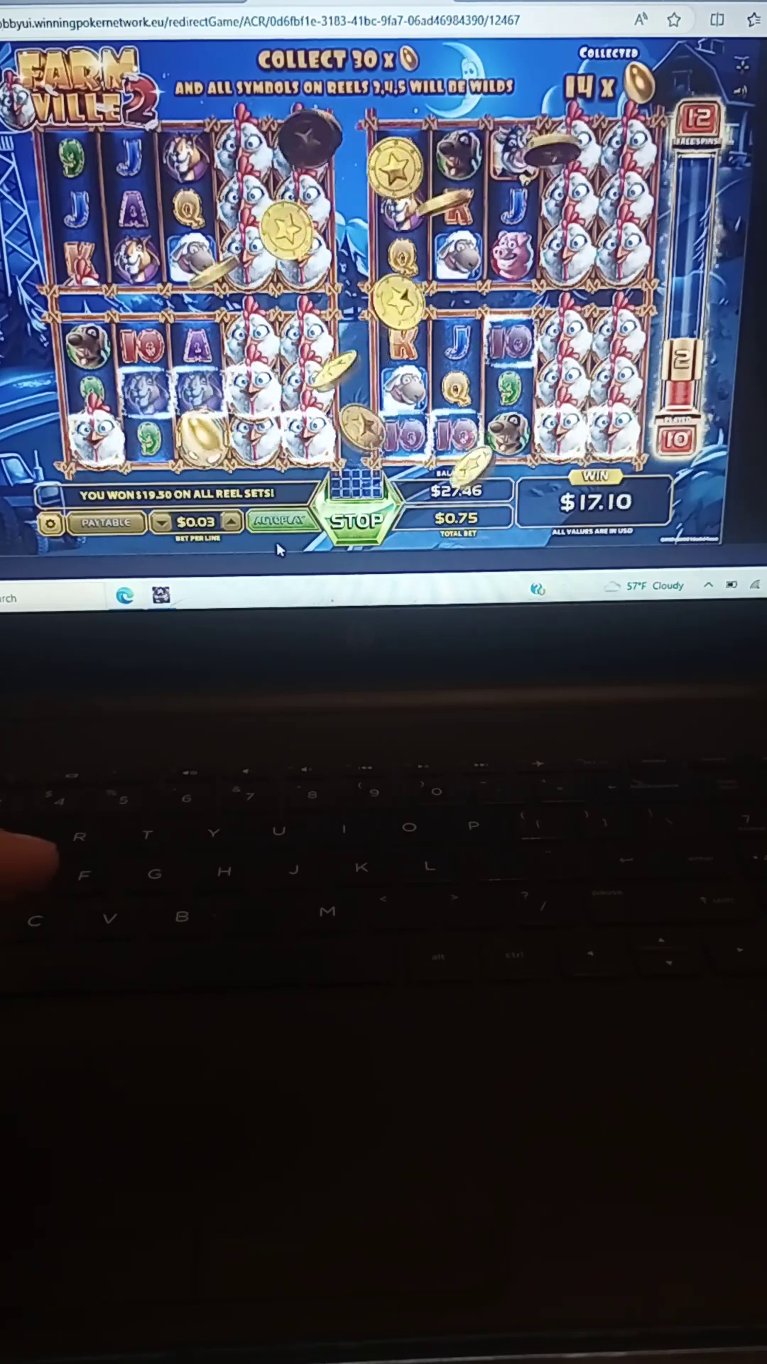
# Play through the Farm Ville 2 free spins and dismiss the $60.75 Congratulations summary
pyautogui.click(357, 522)
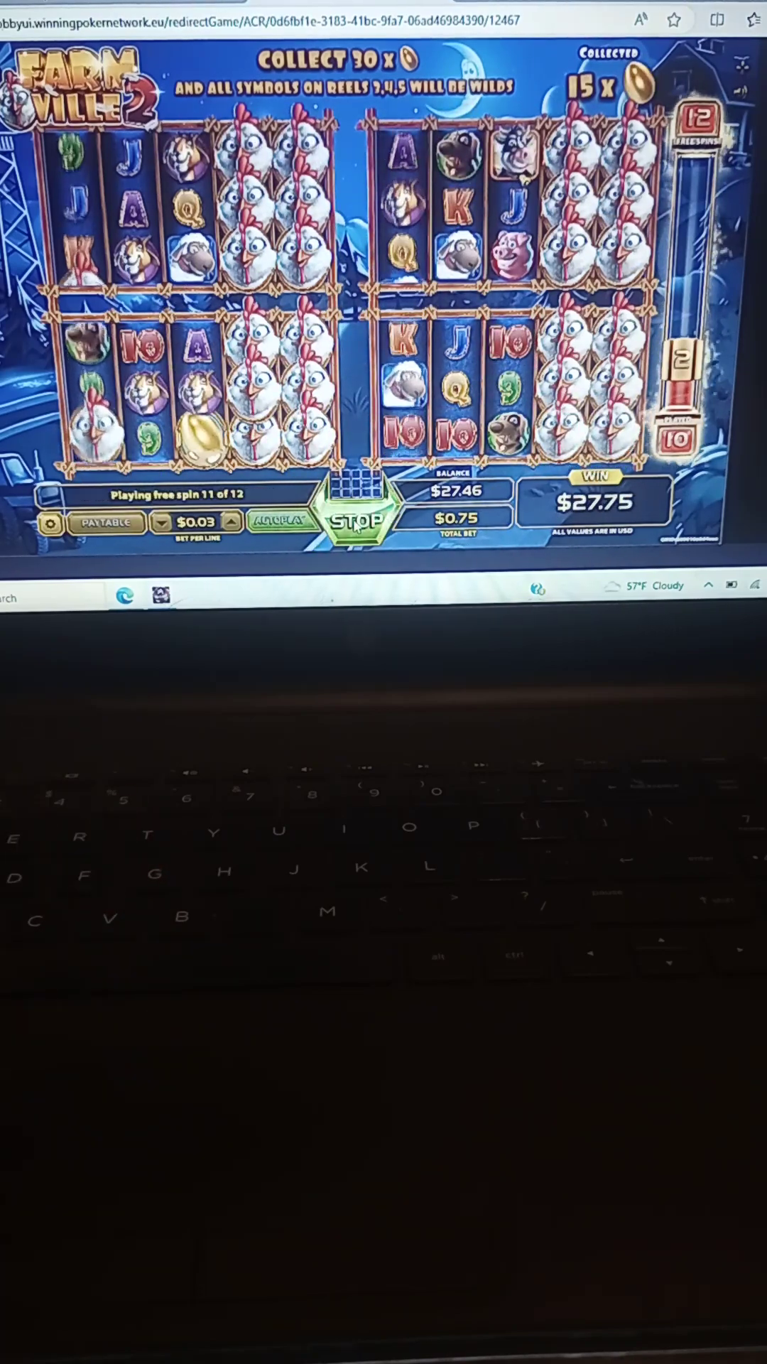
pyautogui.click(358, 523)
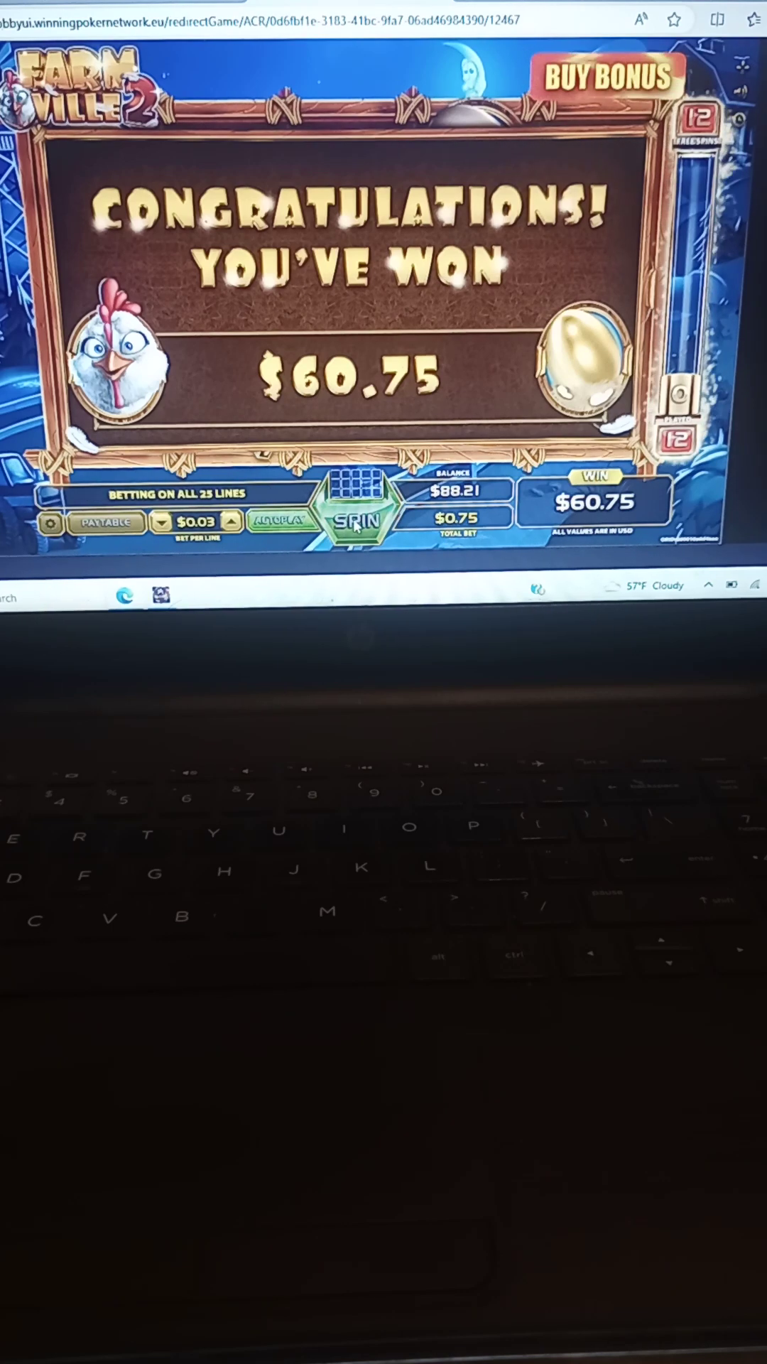
pyautogui.click(355, 525)
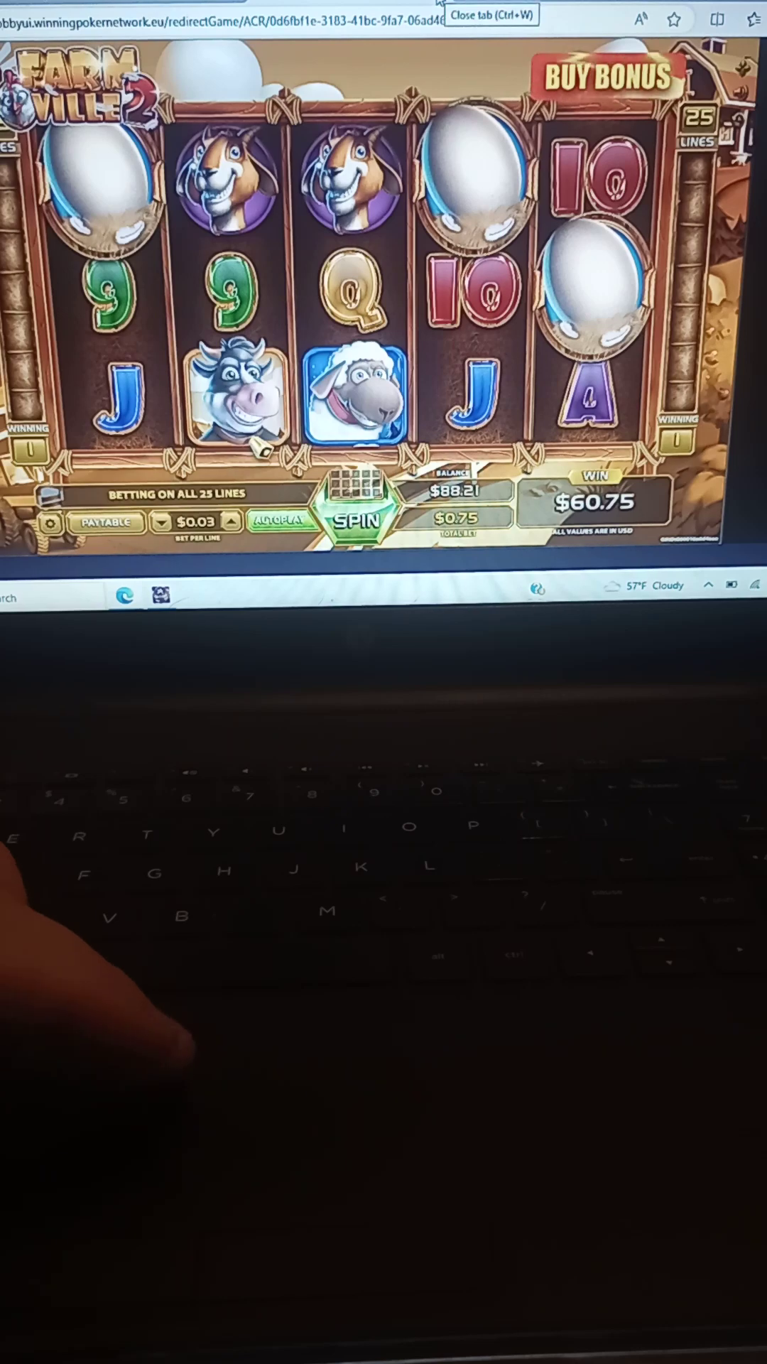
# Return to the lobby and move the top-row carousel right three times to reach Money Vault
pyautogui.hotkey('alt', 'Left')
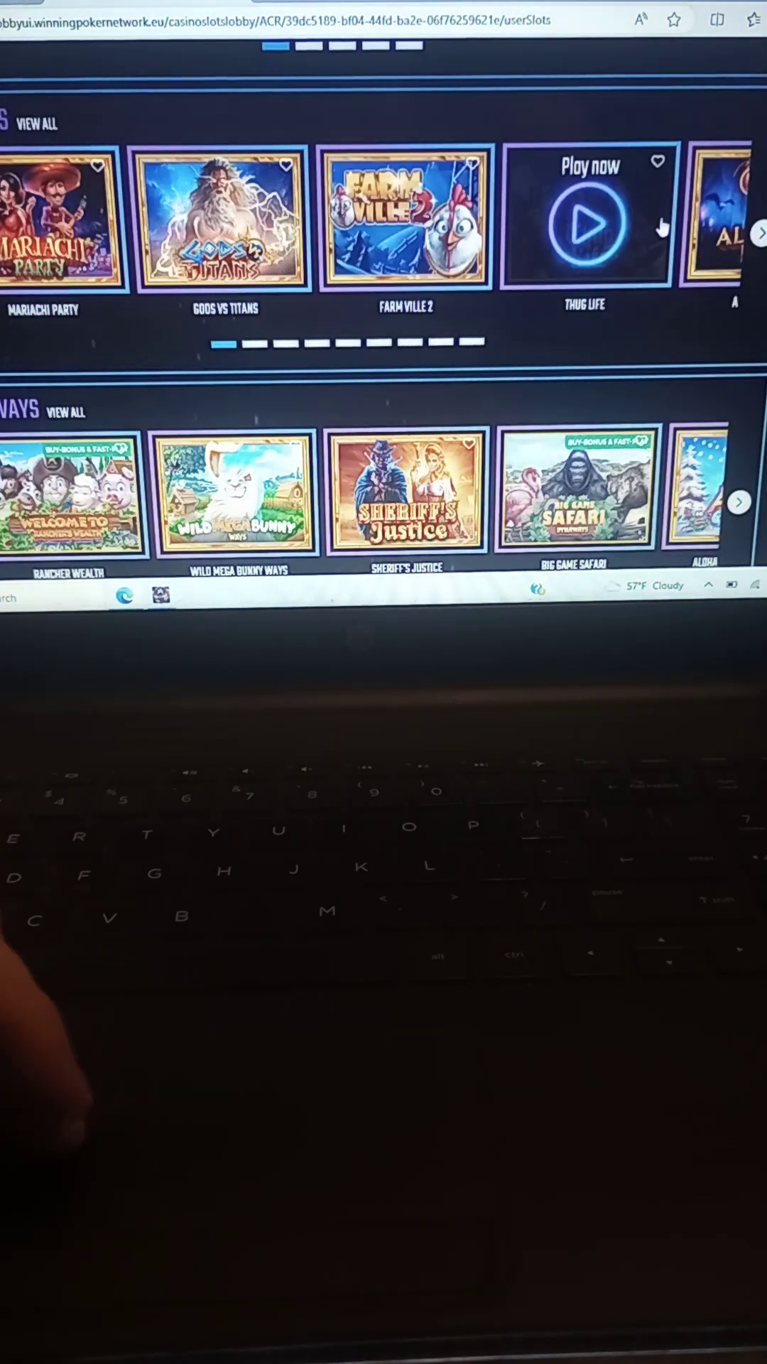
pyautogui.click(759, 232)
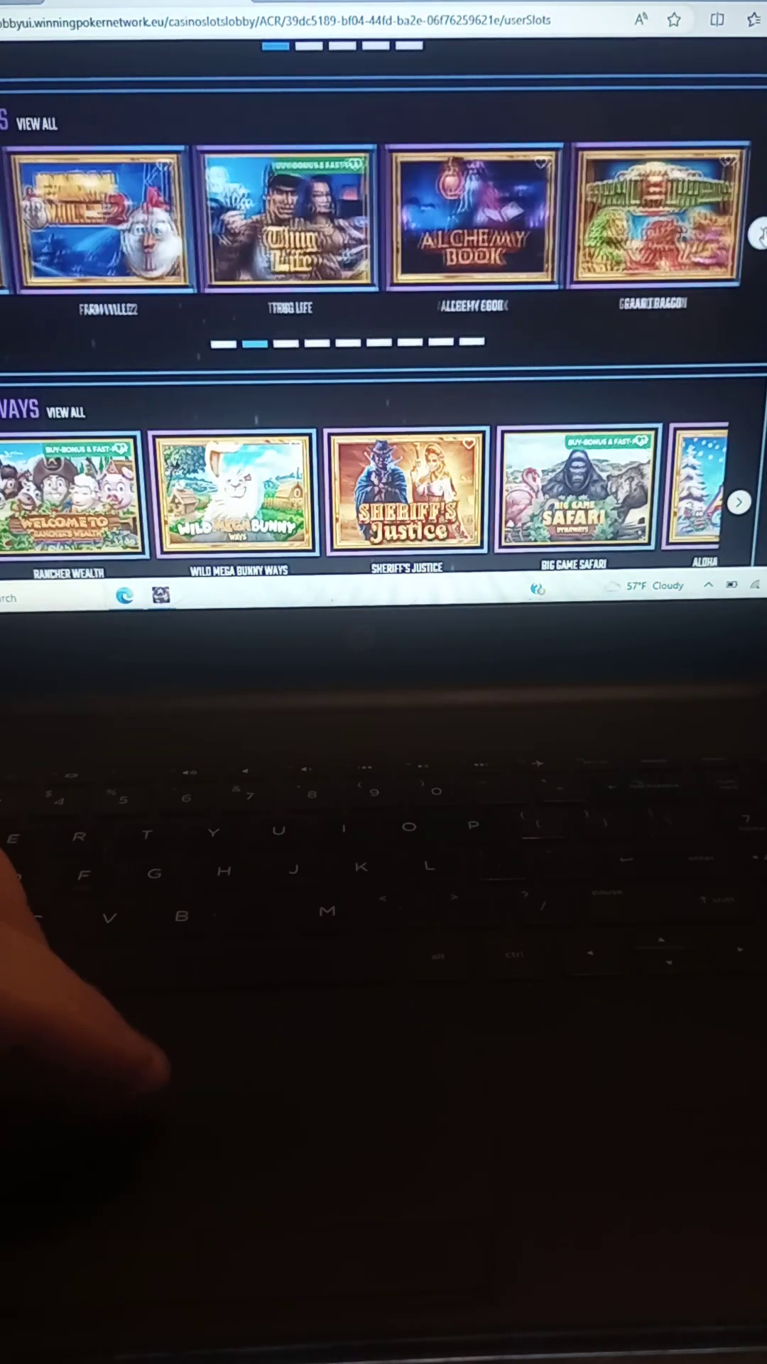
pyautogui.click(759, 233)
pyautogui.click(759, 233)
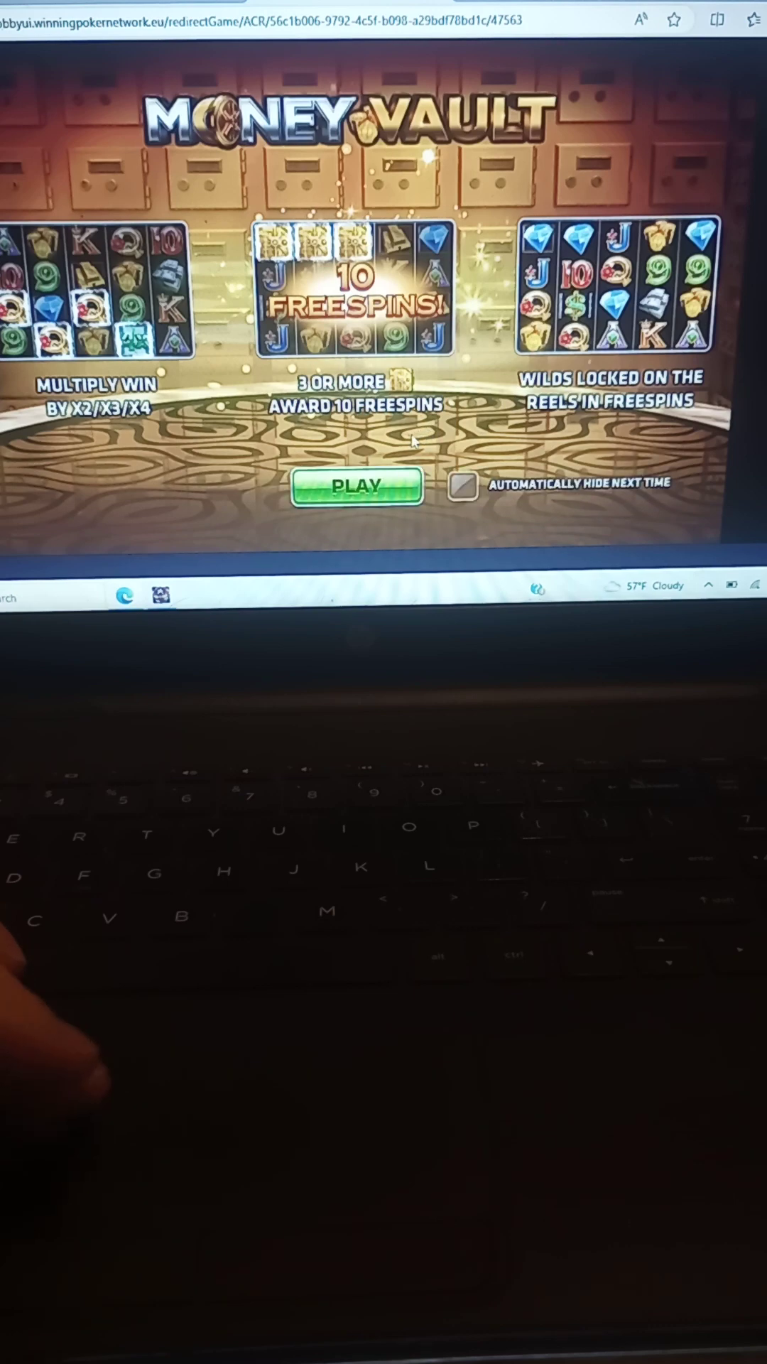
# Pass the Money Vault intro and enable the Buy-Bonus Feature for 40.50
pyautogui.click(357, 487)
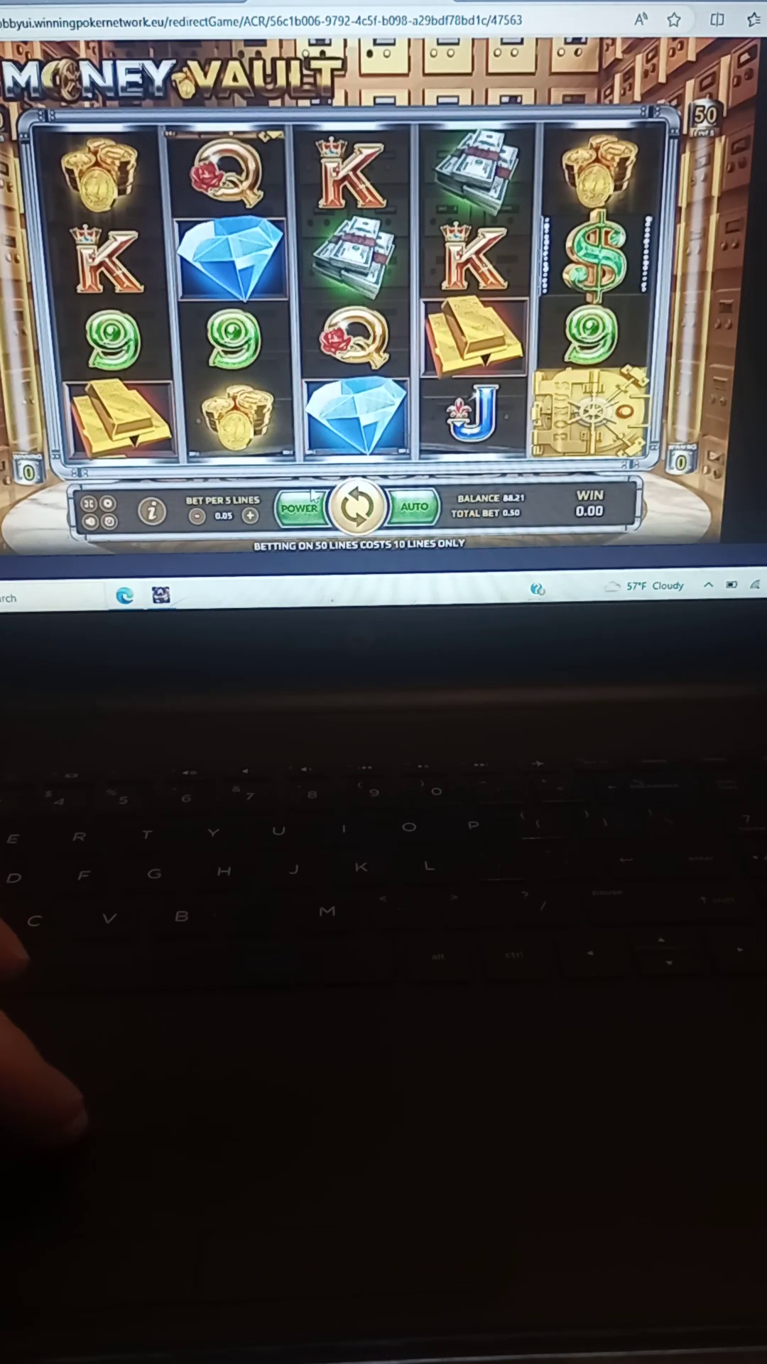
pyautogui.click(296, 511)
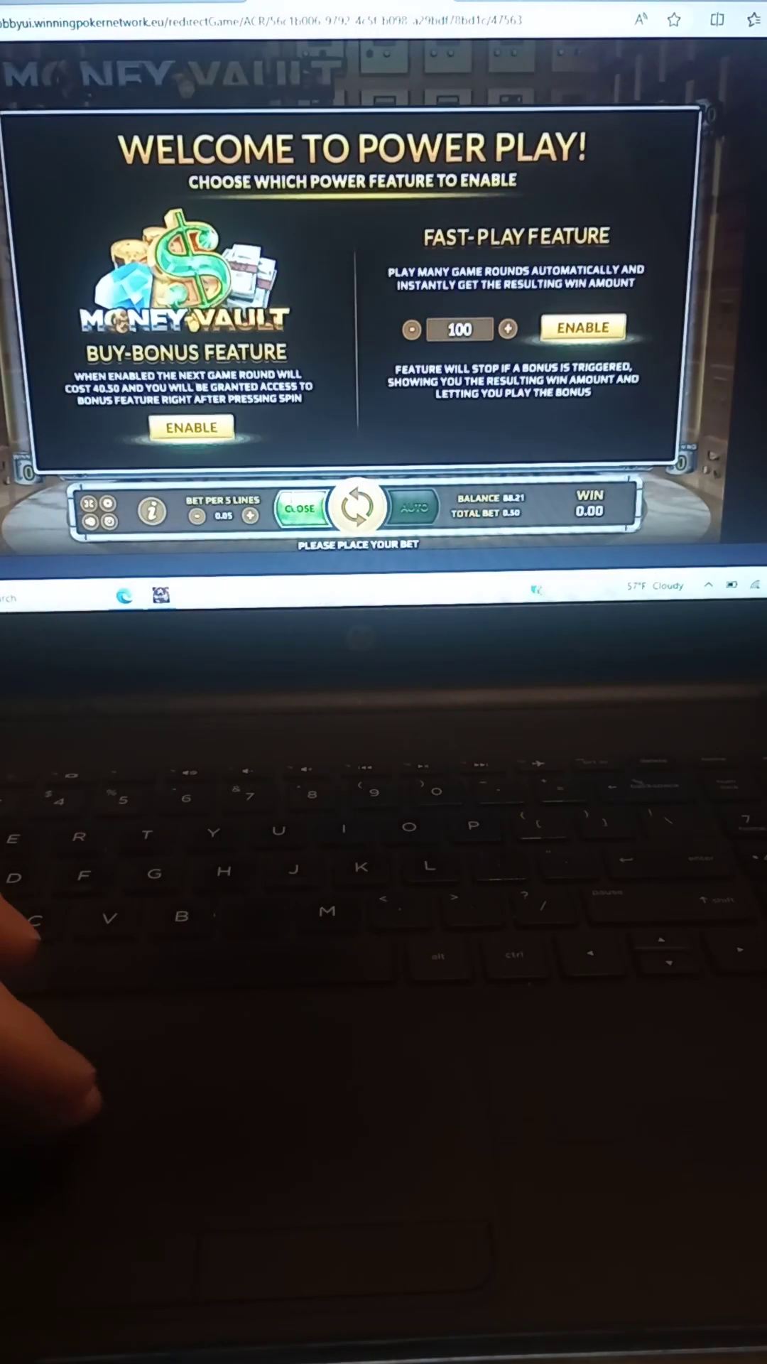
pyautogui.click(192, 427)
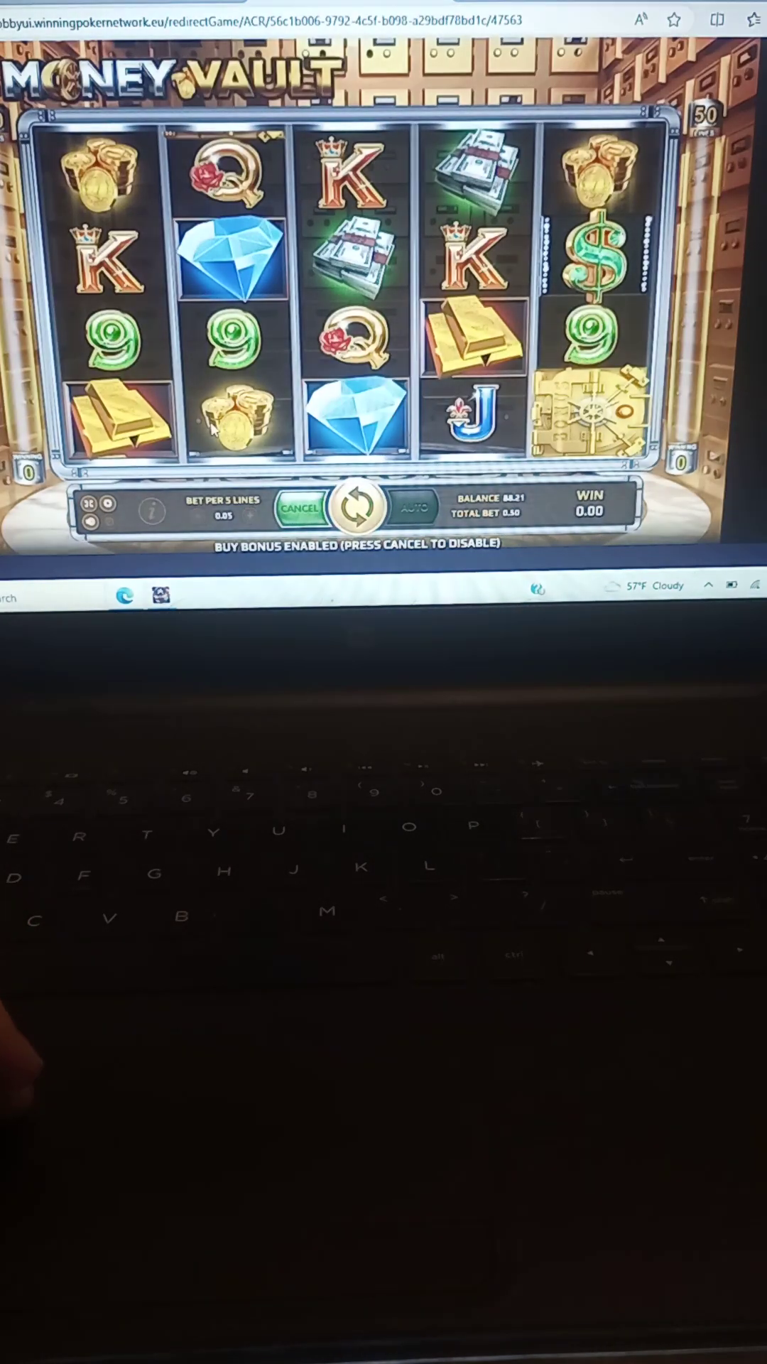
pyautogui.click(356, 507)
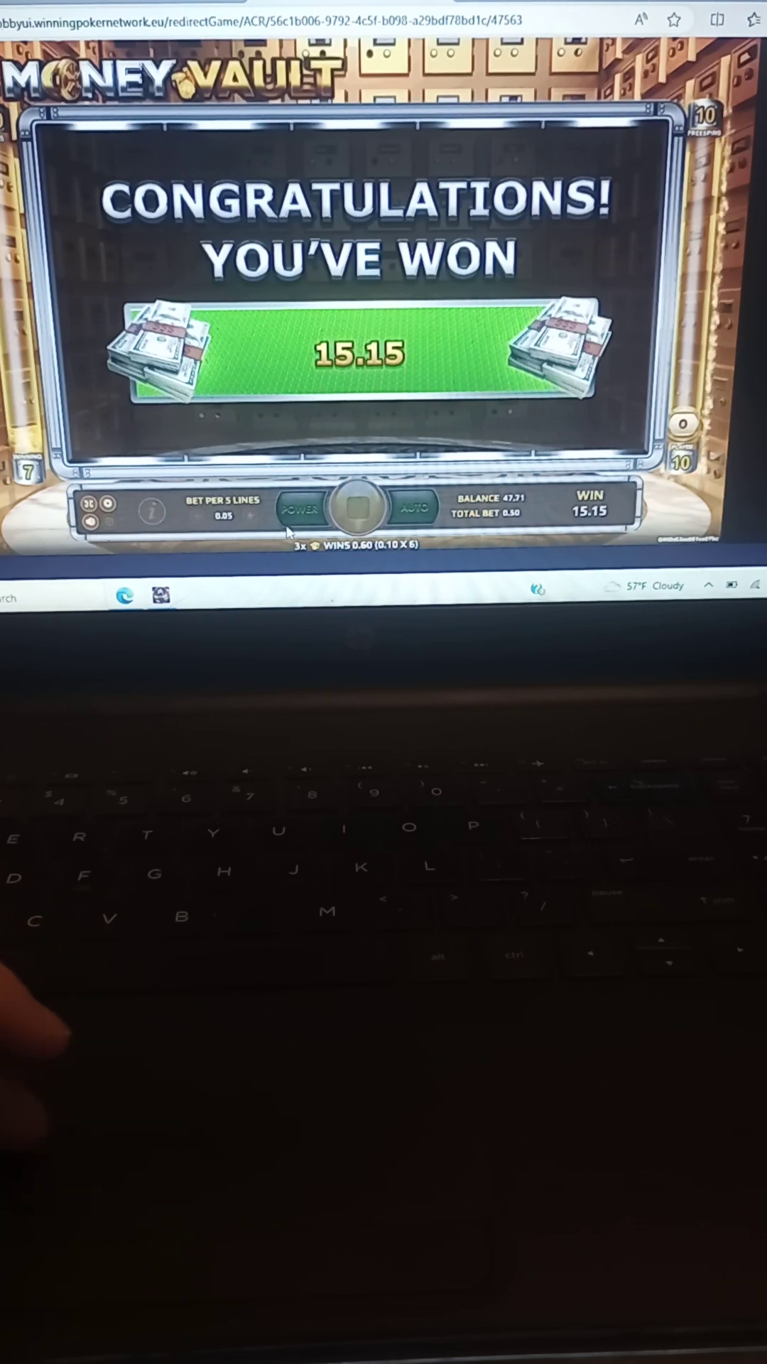
# Dismiss the 15.15 win summary and lower the bet to 0.05 per 5 lines
pyautogui.click(376, 519)
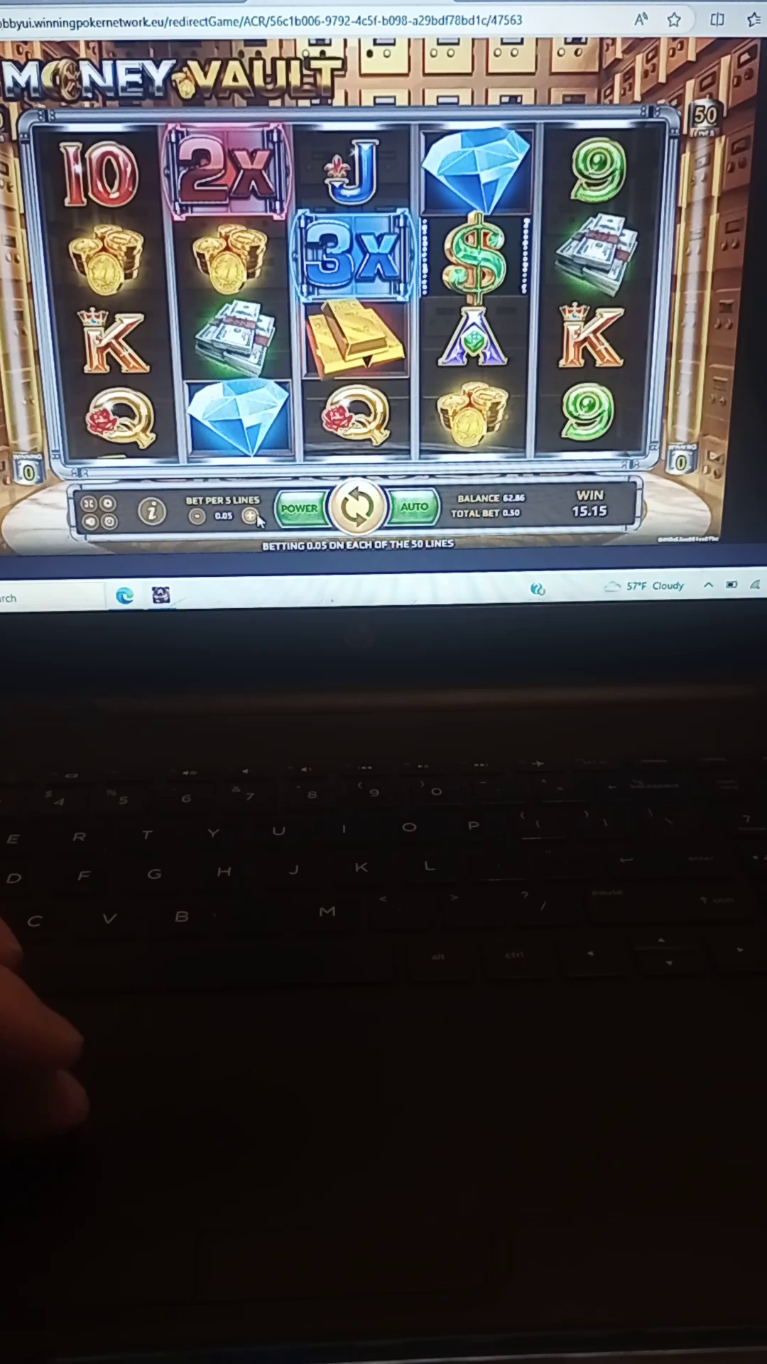
pyautogui.click(300, 514)
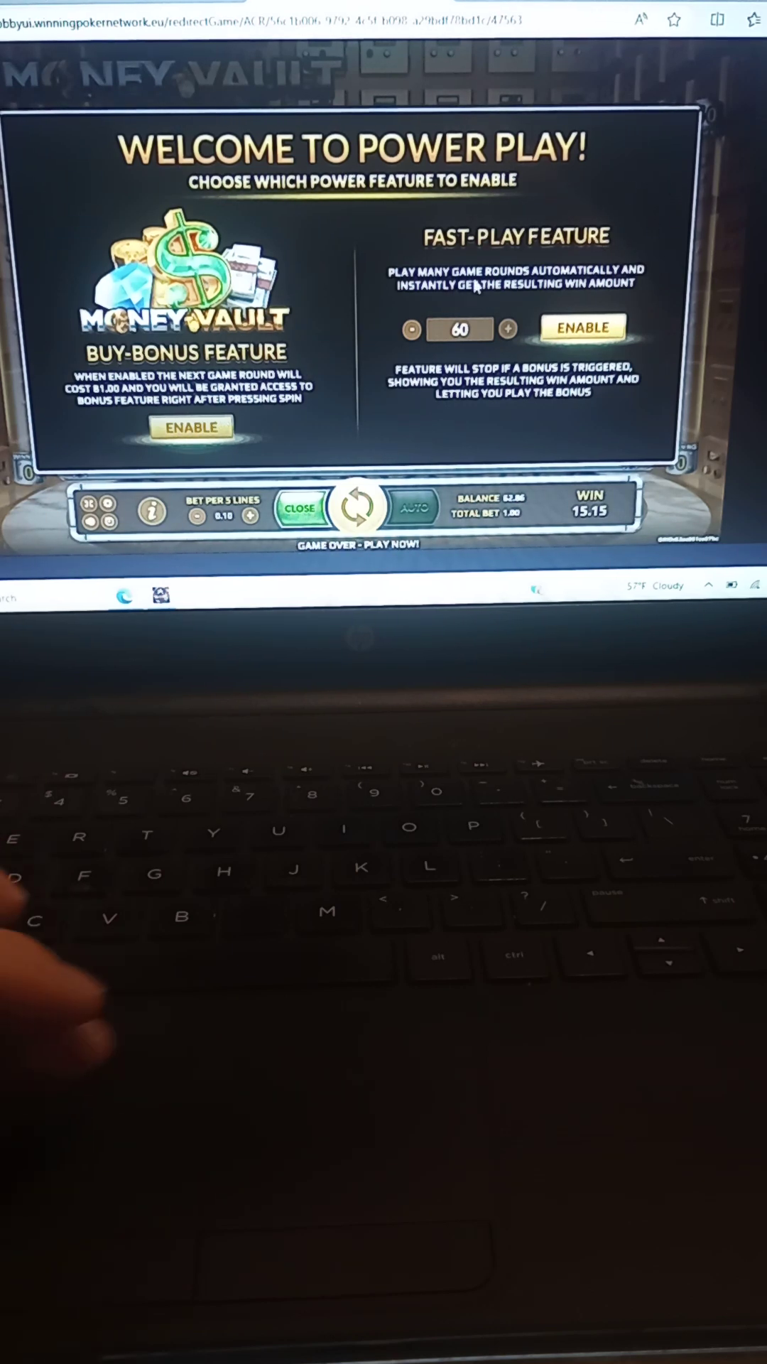
pyautogui.click(297, 509)
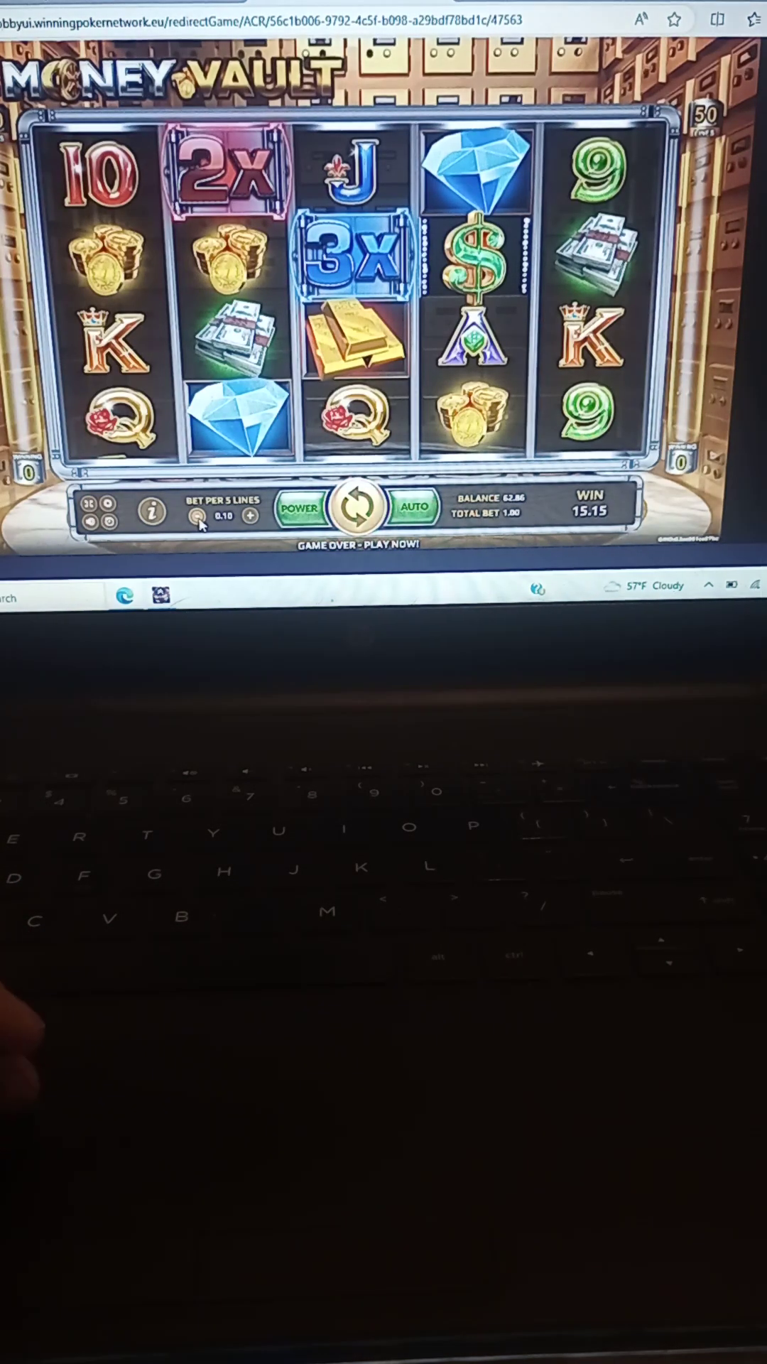
pyautogui.click(199, 516)
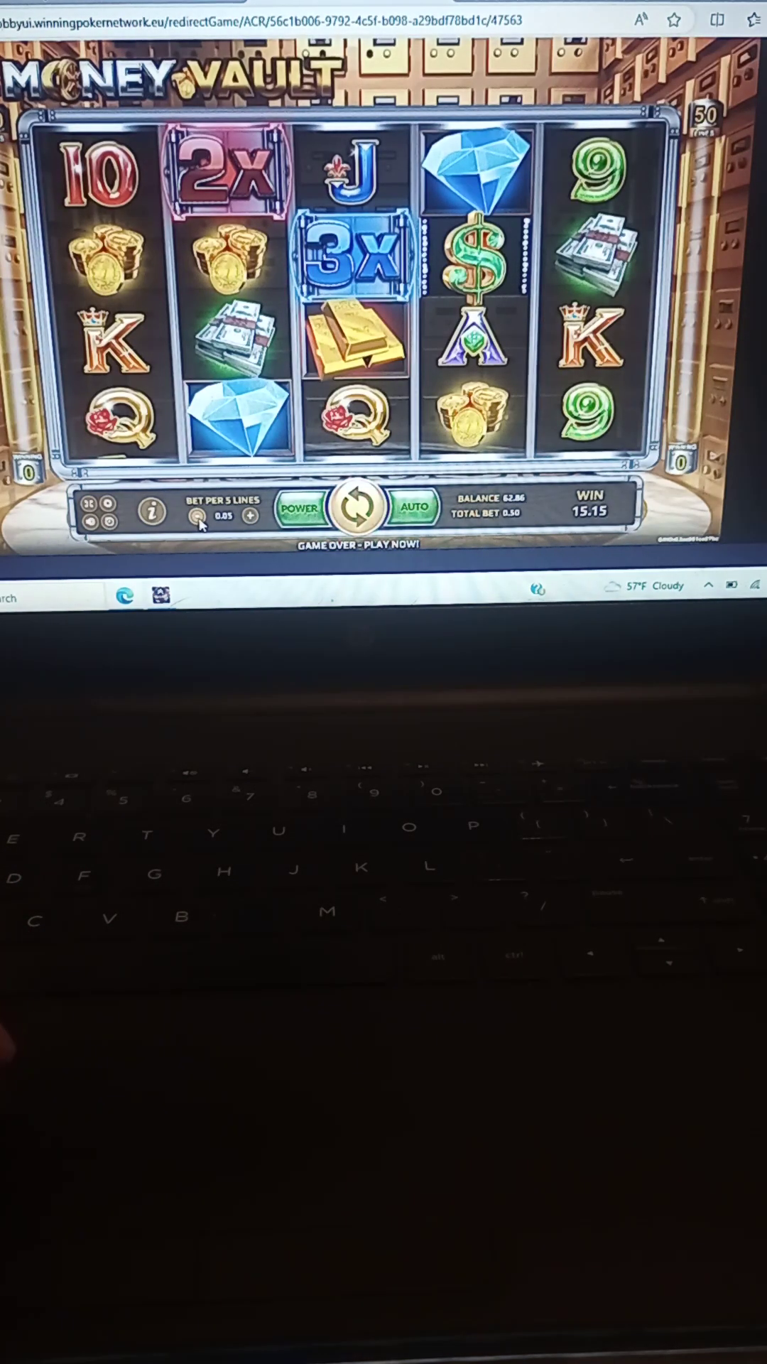
# Re-enable the Buy-Bonus Feature for 40.50 and spin to buy the free spins
pyautogui.click(318, 522)
pyautogui.click(189, 433)
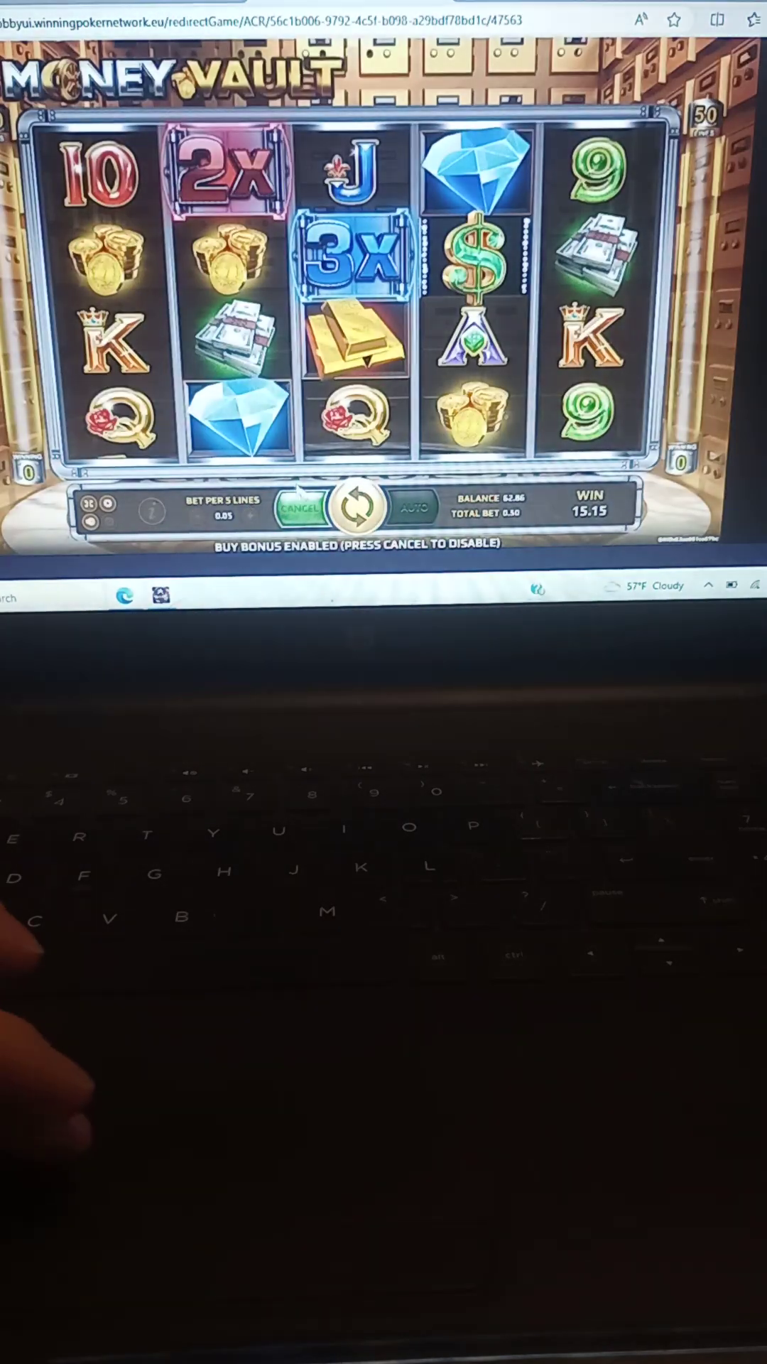
pyautogui.click(358, 507)
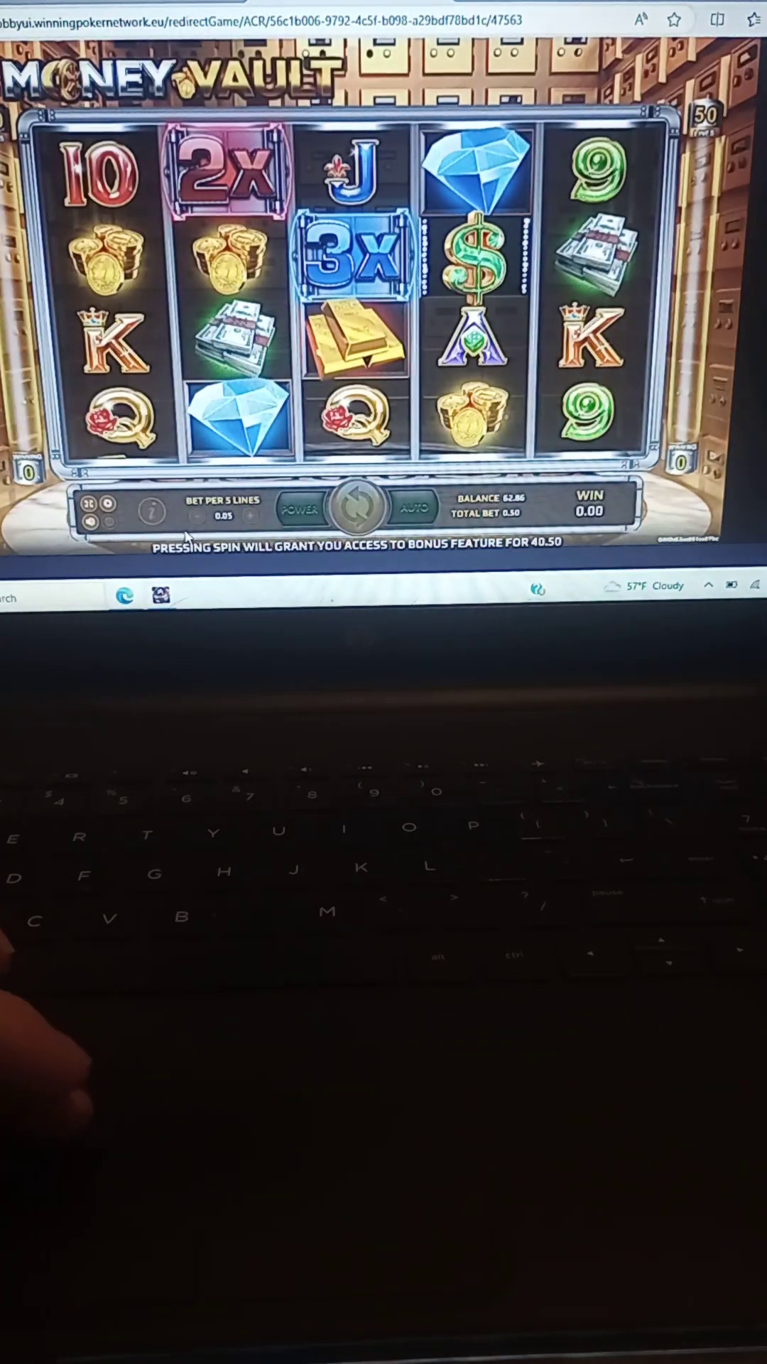
pyautogui.press('space')
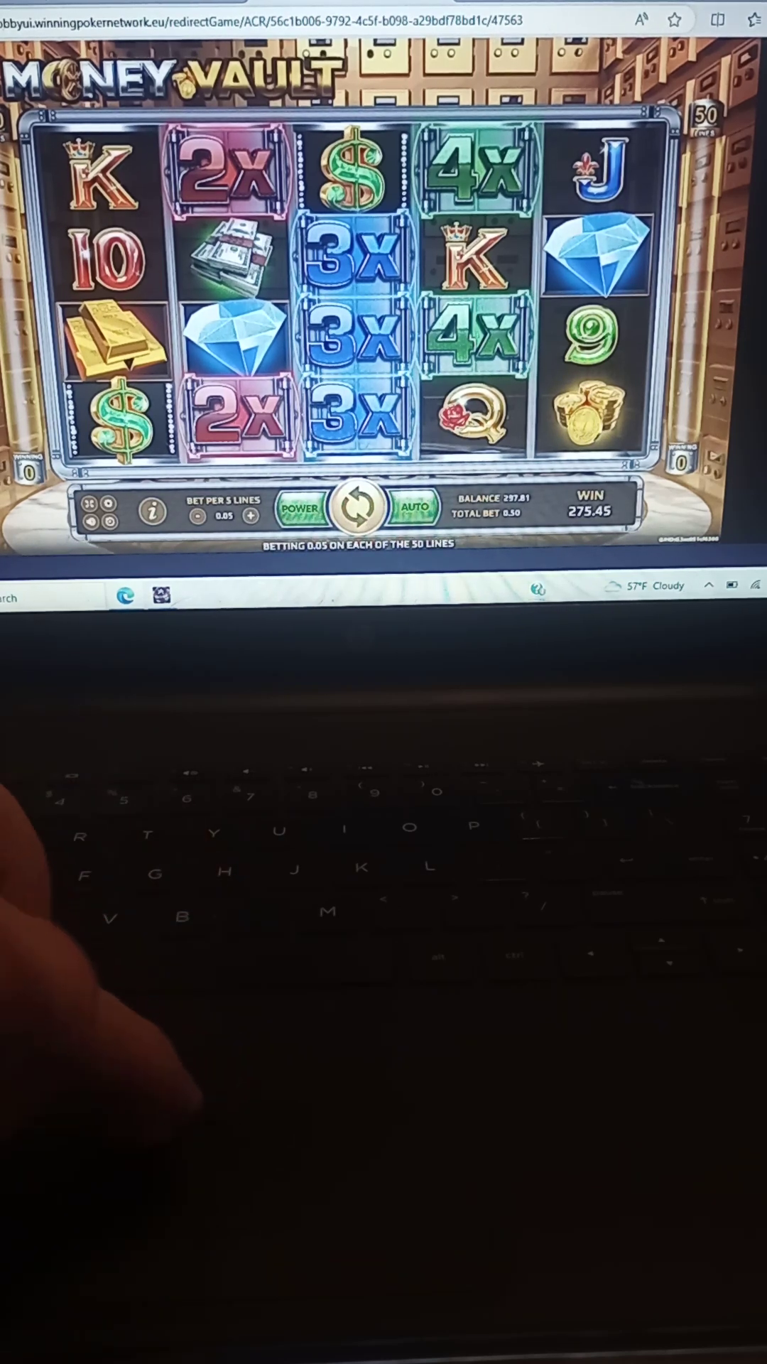
# After the 275.45 free-spin round ends, reopen the Money Vault power feature choices
pyautogui.click(317, 512)
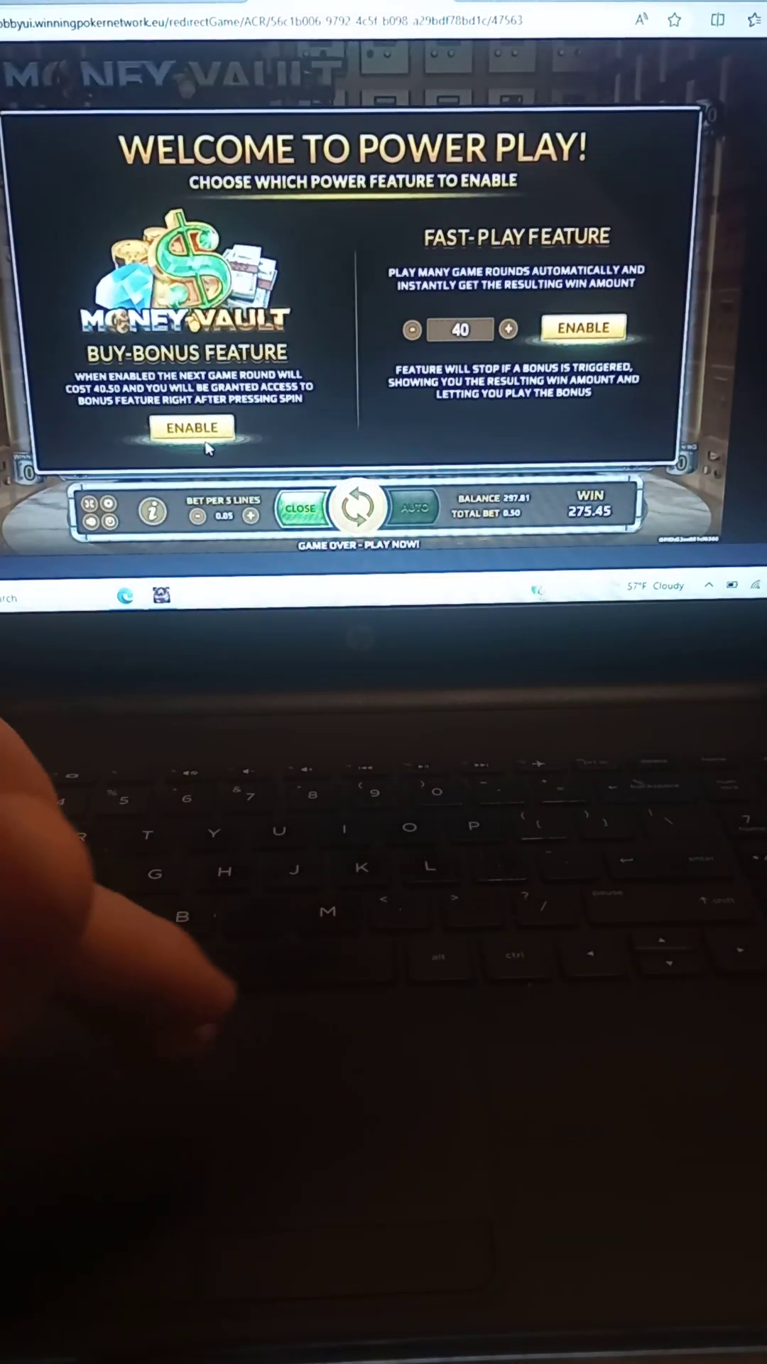
# Buy a third Money Vault bonus for 40.50 and start its ten free spins
pyautogui.click(192, 427)
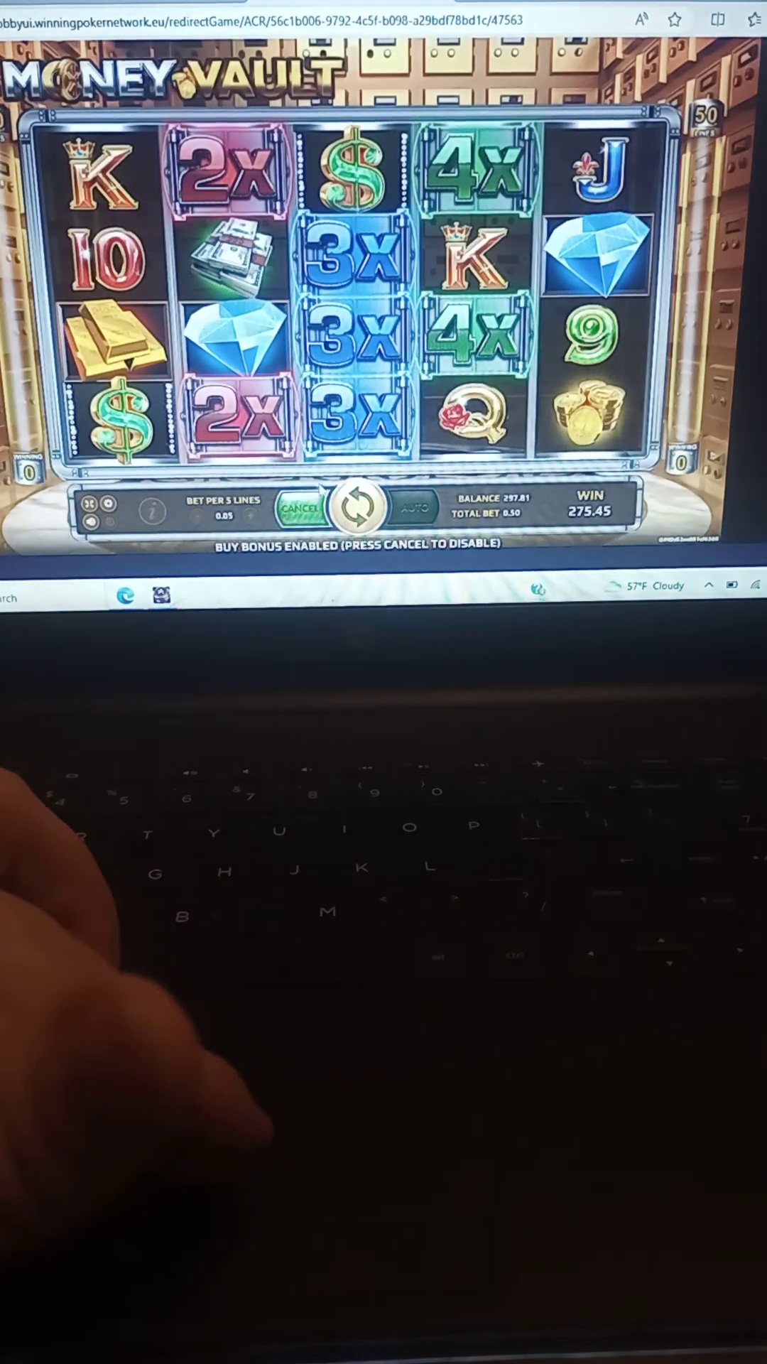
pyautogui.click(300, 509)
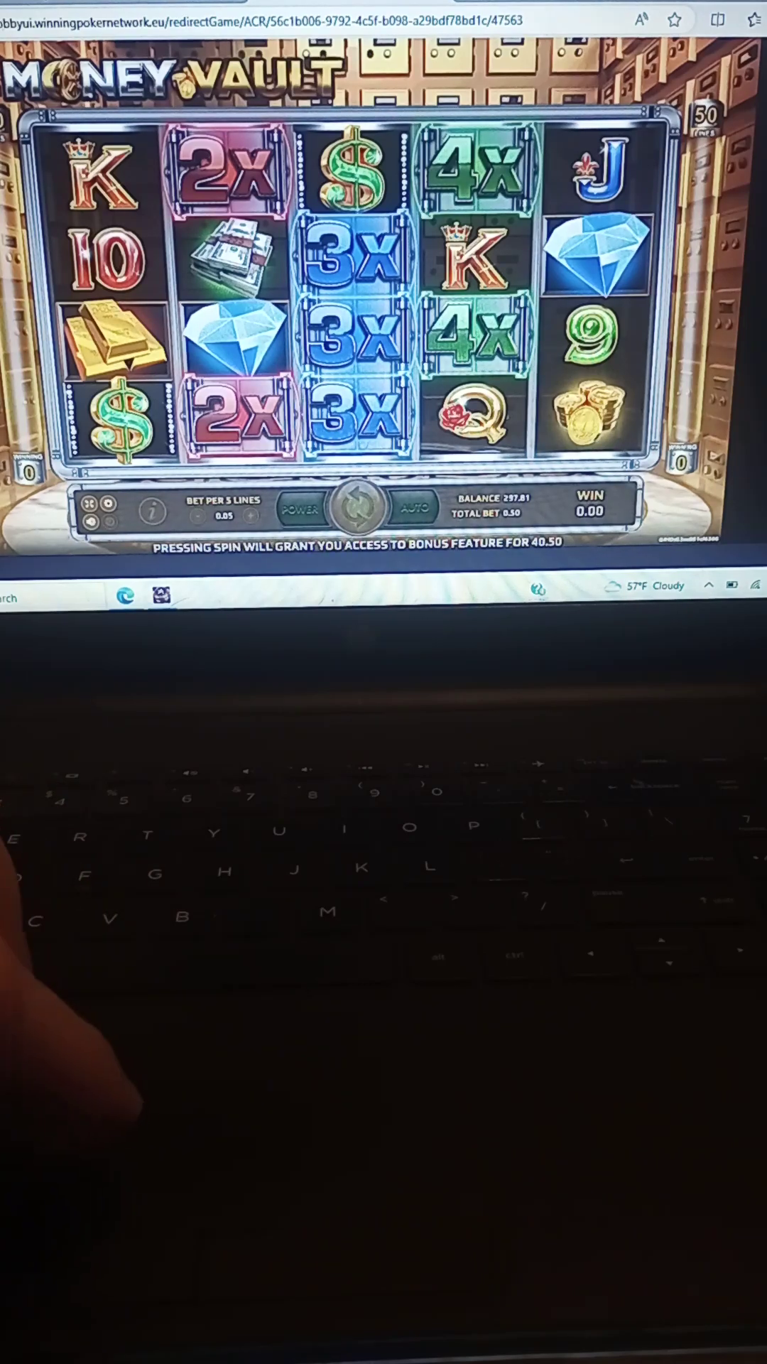
pyautogui.press('space')
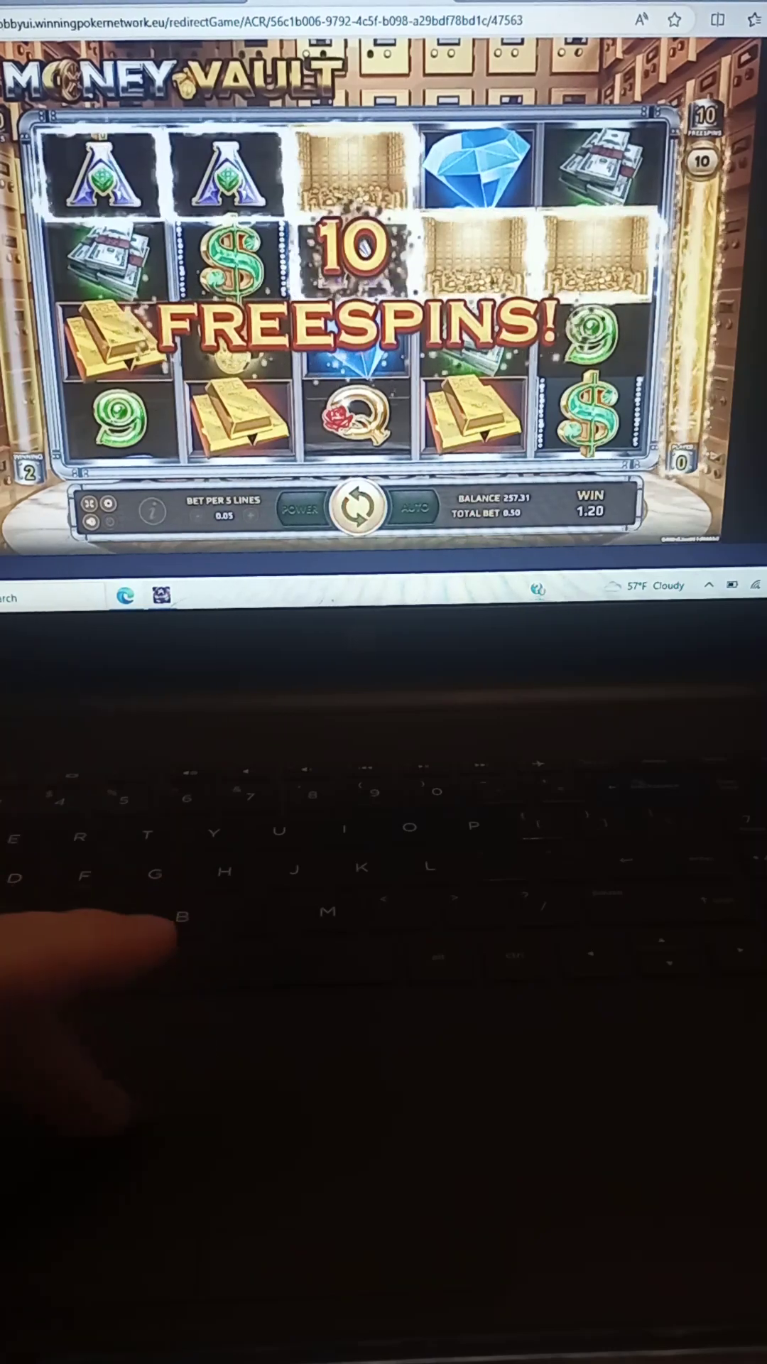
pyautogui.press('space')
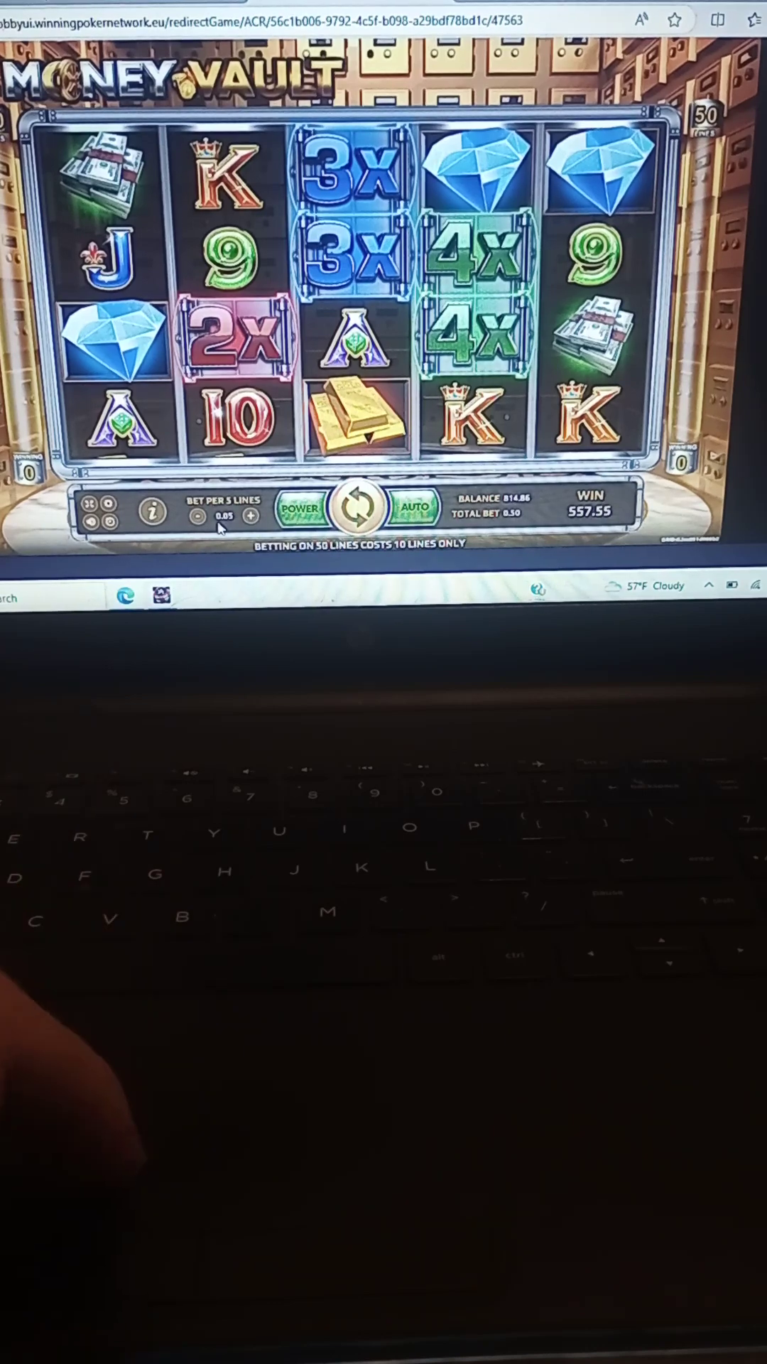
# Buy a Money Vault free-spins round with POWER's Buy-Bonus and play its 10 spins for 1.65
pyautogui.click(301, 510)
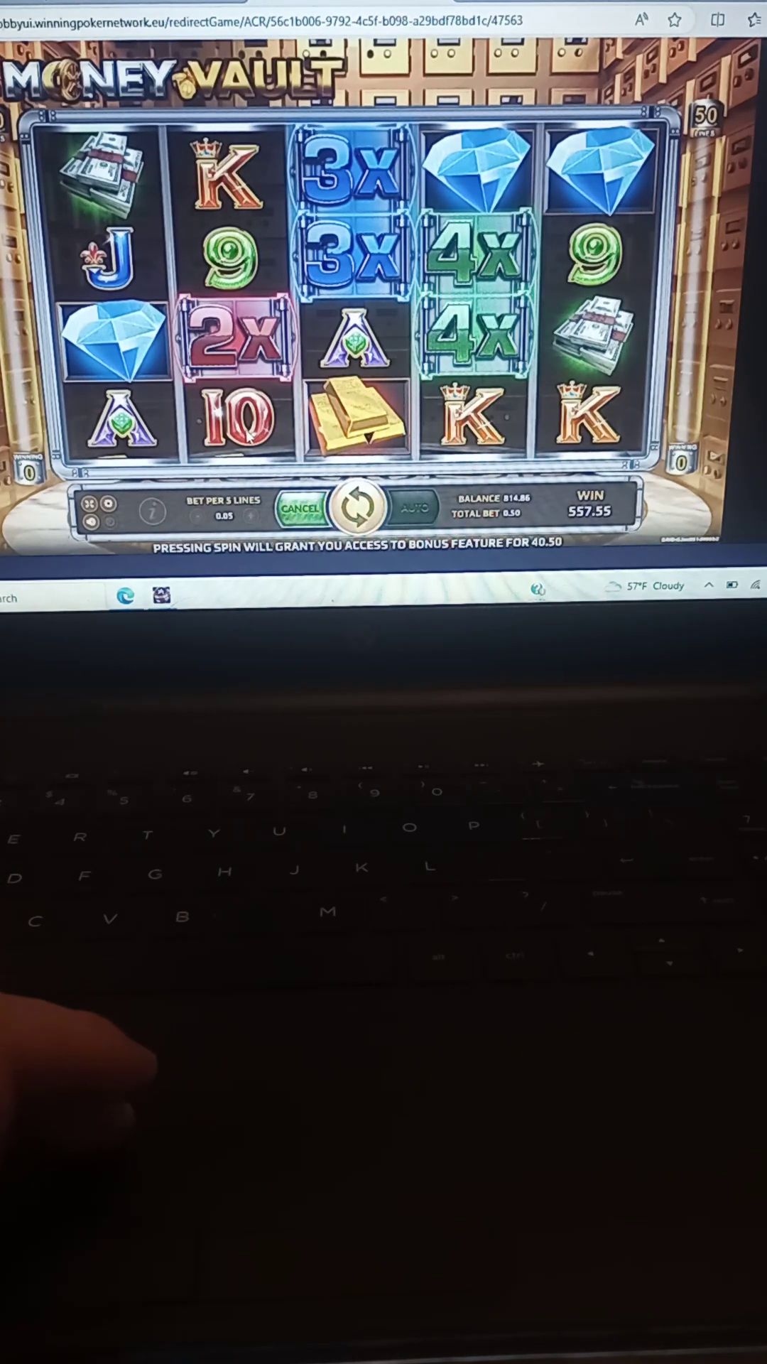
pyautogui.click(359, 509)
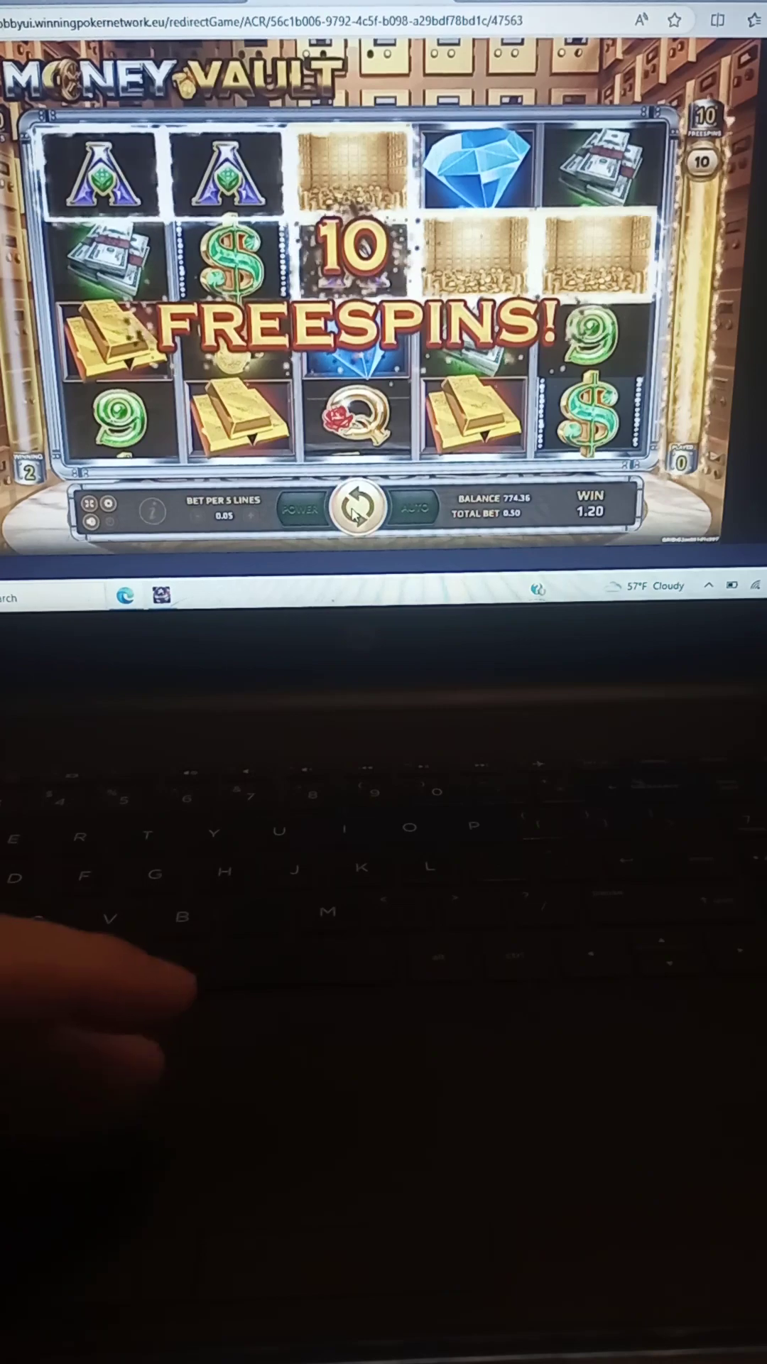
pyautogui.press('space')
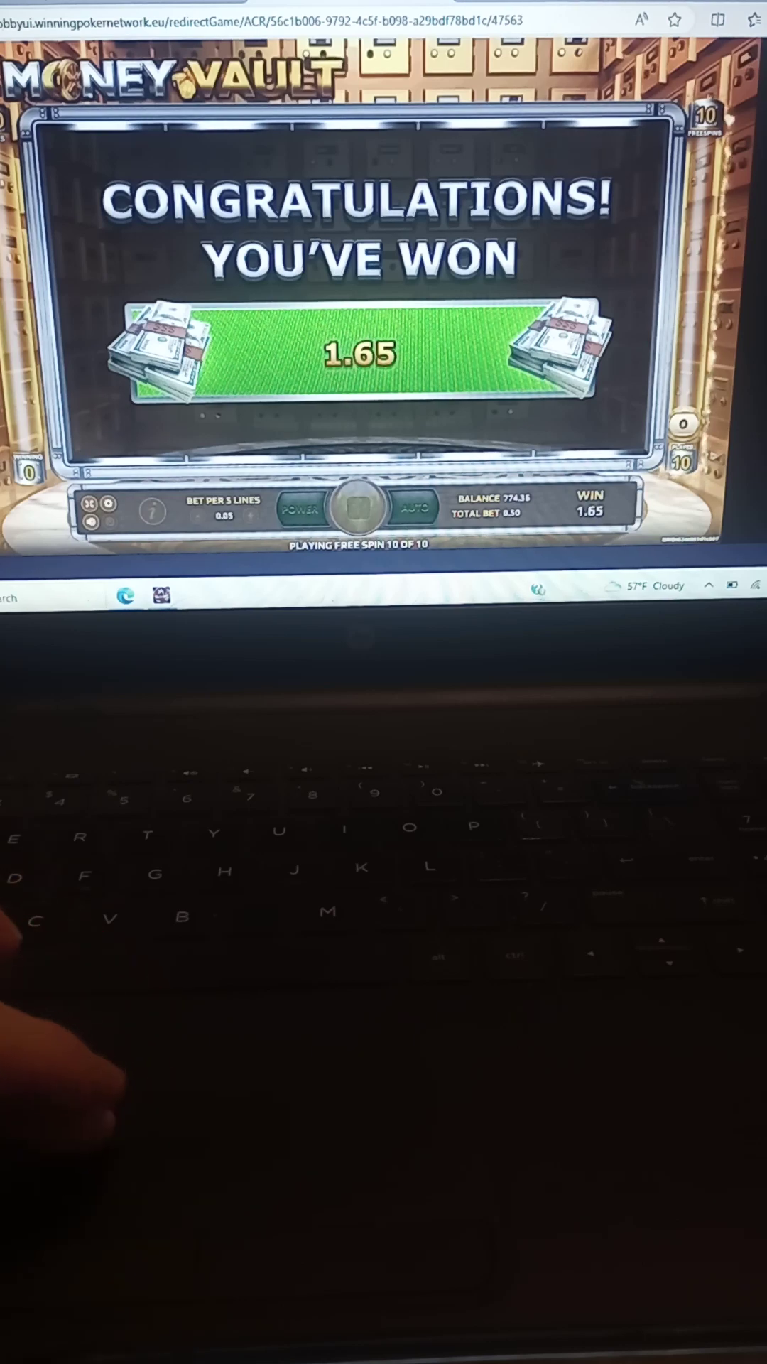
# Dismiss the win summary and buy another Money Vault bonus through POWER's Buy-Bonus option
pyautogui.click(153, 519)
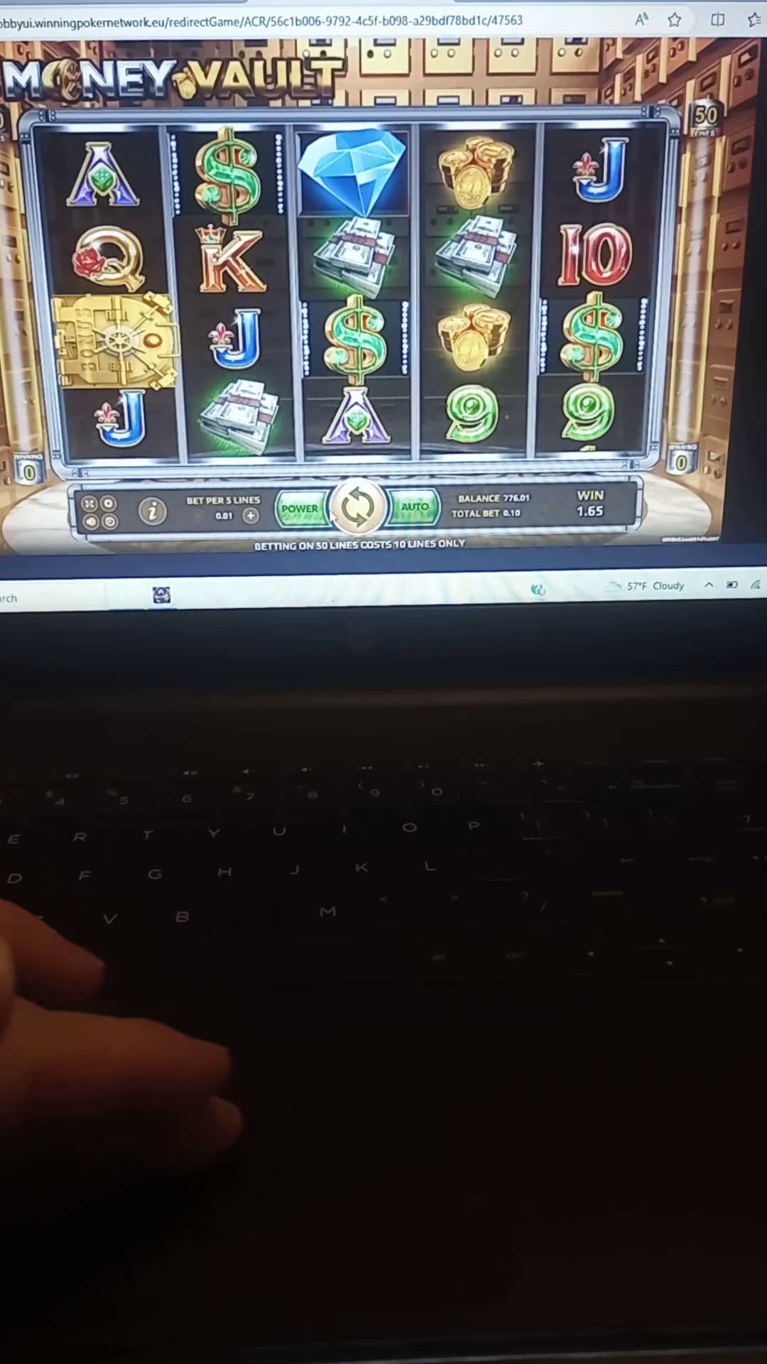
pyautogui.click(302, 508)
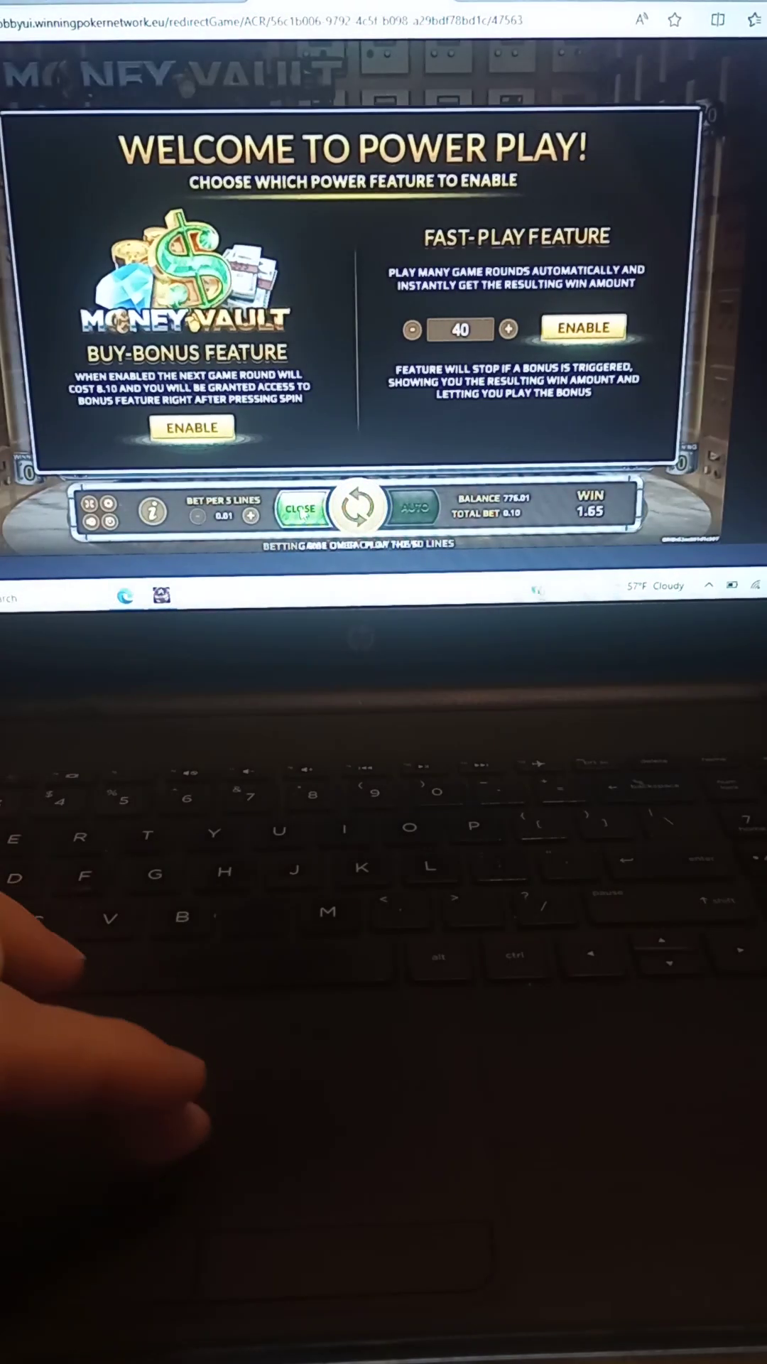
pyautogui.click(219, 434)
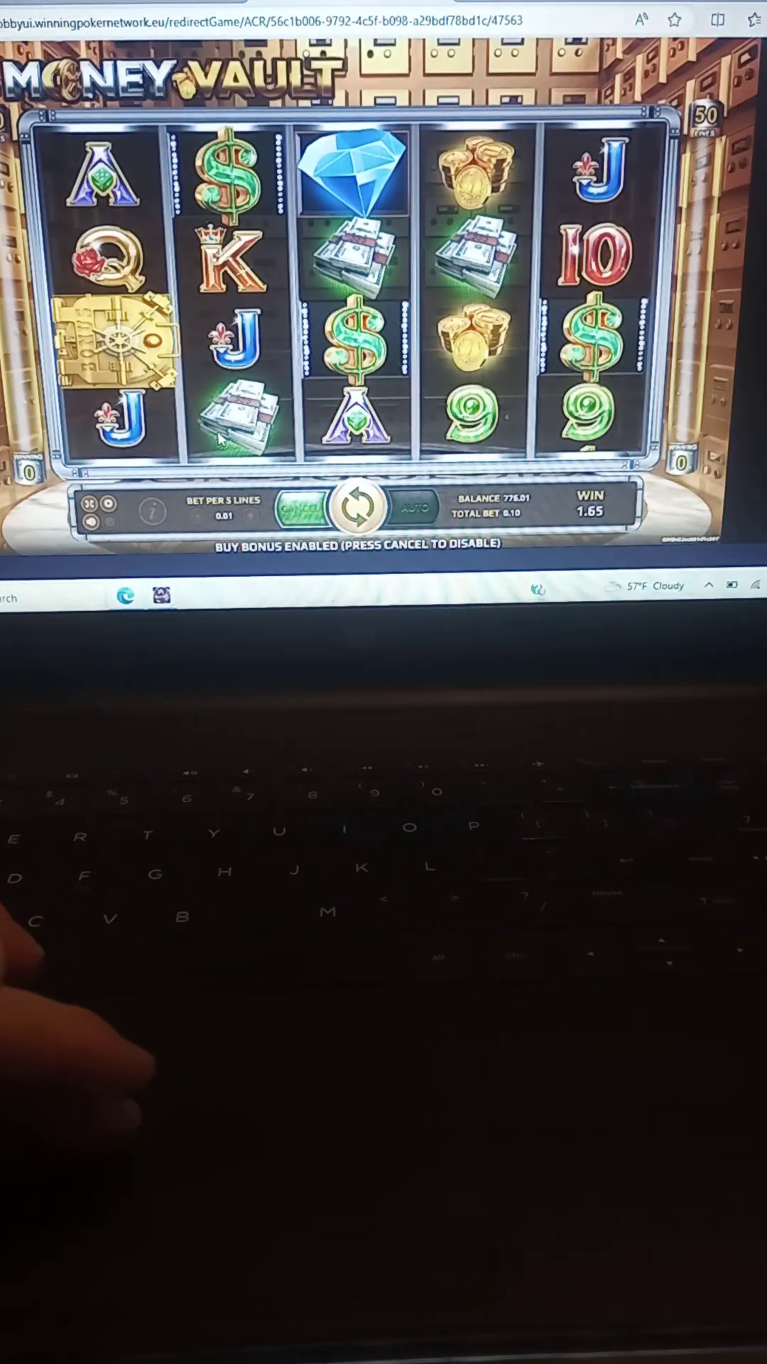
pyautogui.click(302, 507)
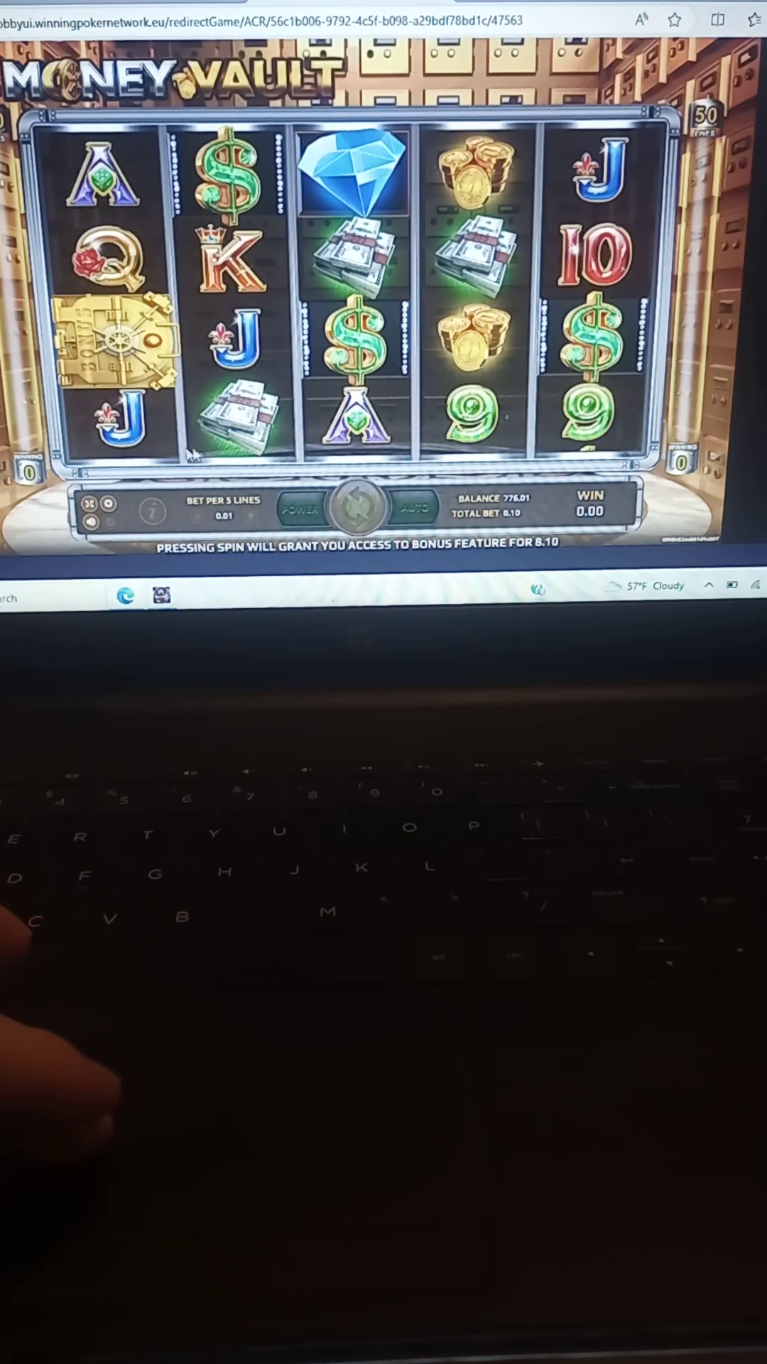
pyautogui.press('space')
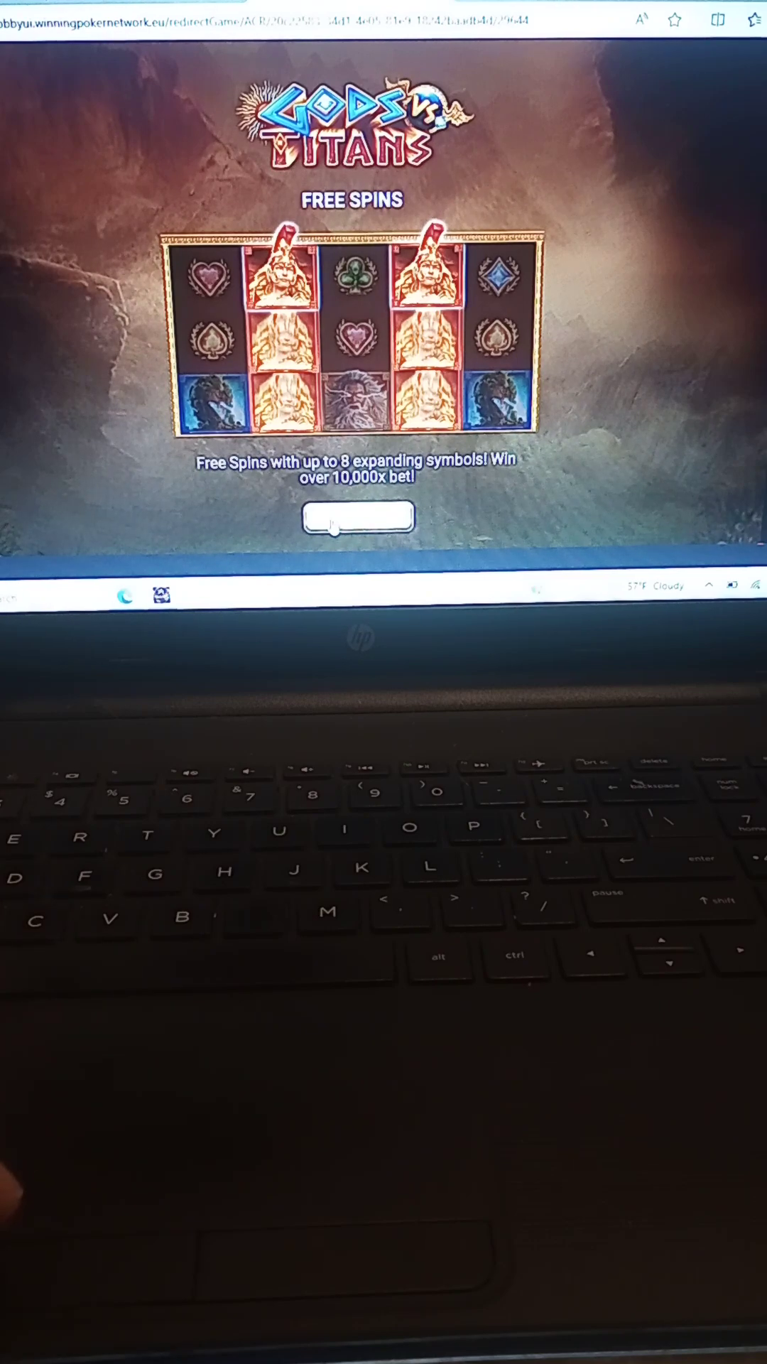
# Dismiss the Gods vs Titans intro screen to reach the reels at a 1.00 bet
pyautogui.click(333, 522)
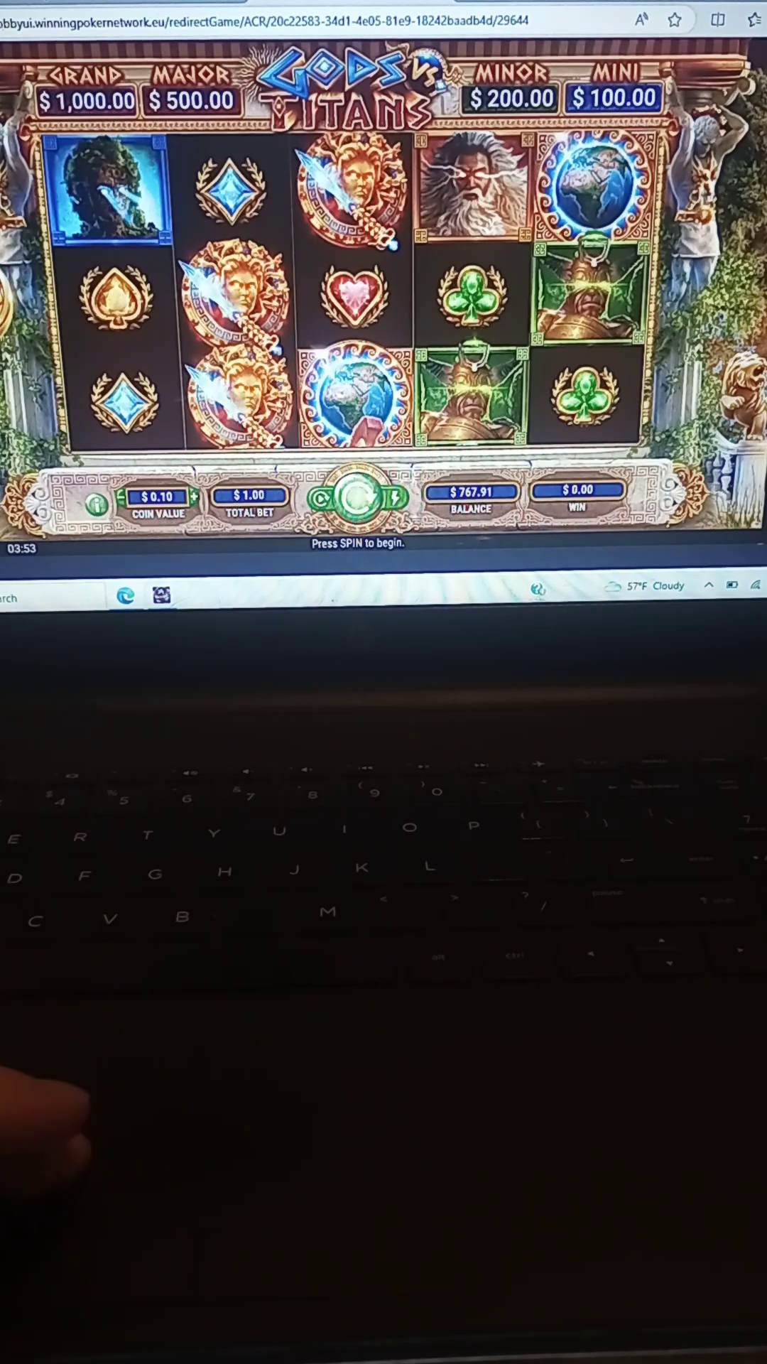
# Buy the $25 Bonus Buy feature and start revealing prizes under the Medusa symbols
pyautogui.click(393, 497)
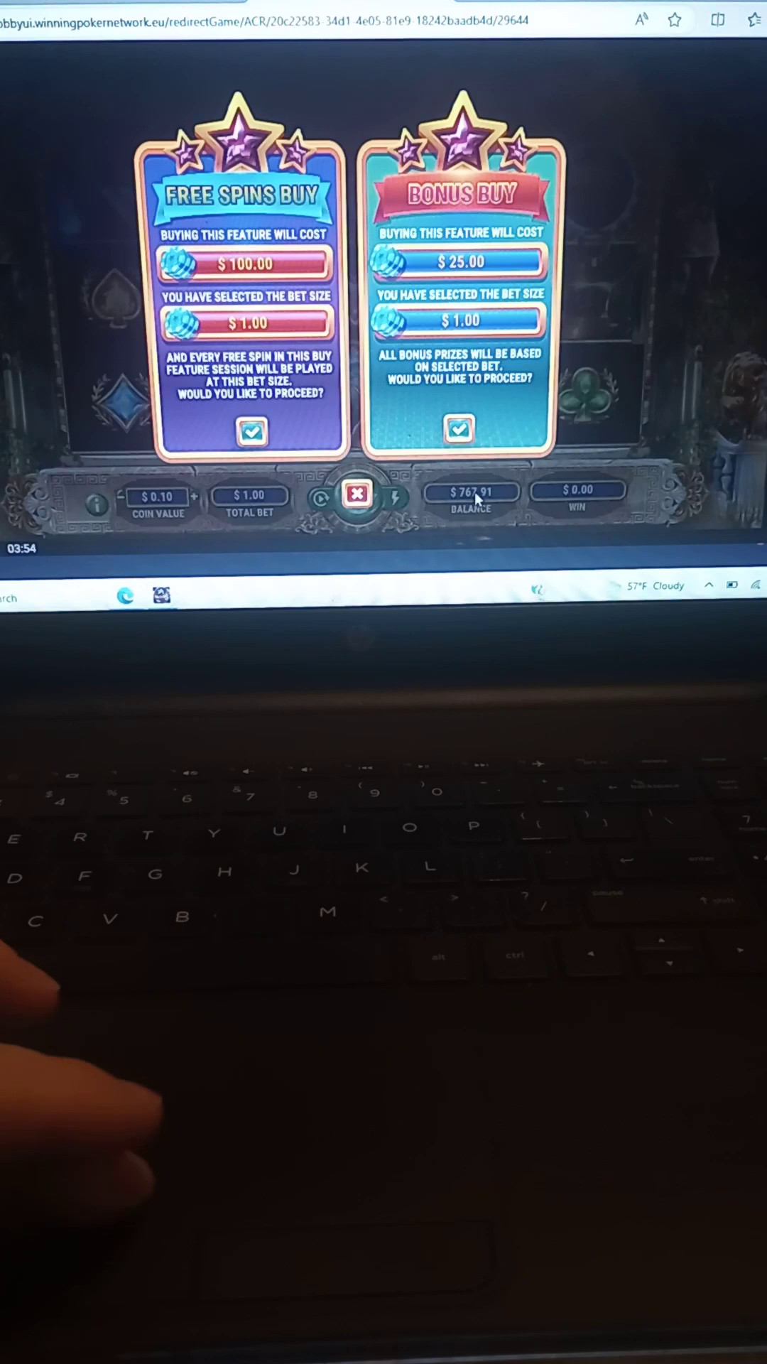
pyautogui.click(458, 429)
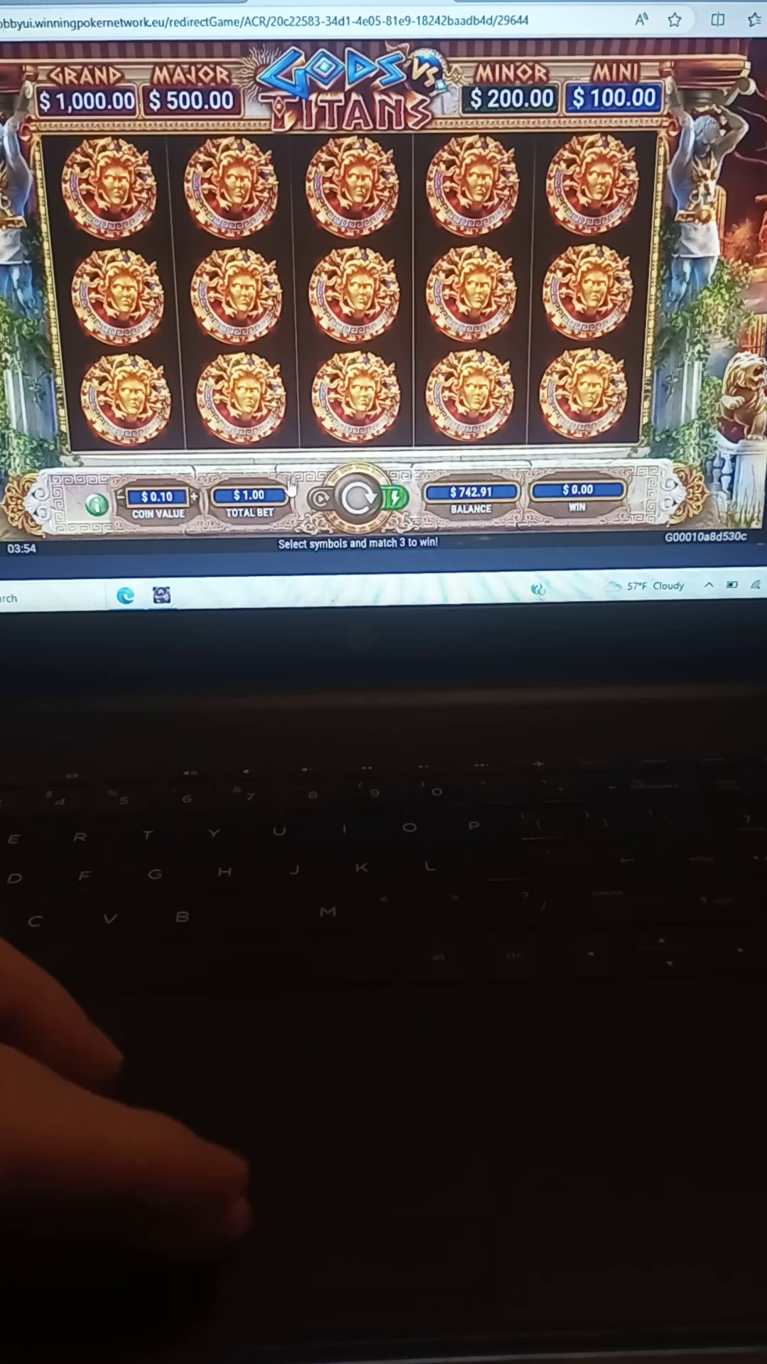
pyautogui.click(237, 316)
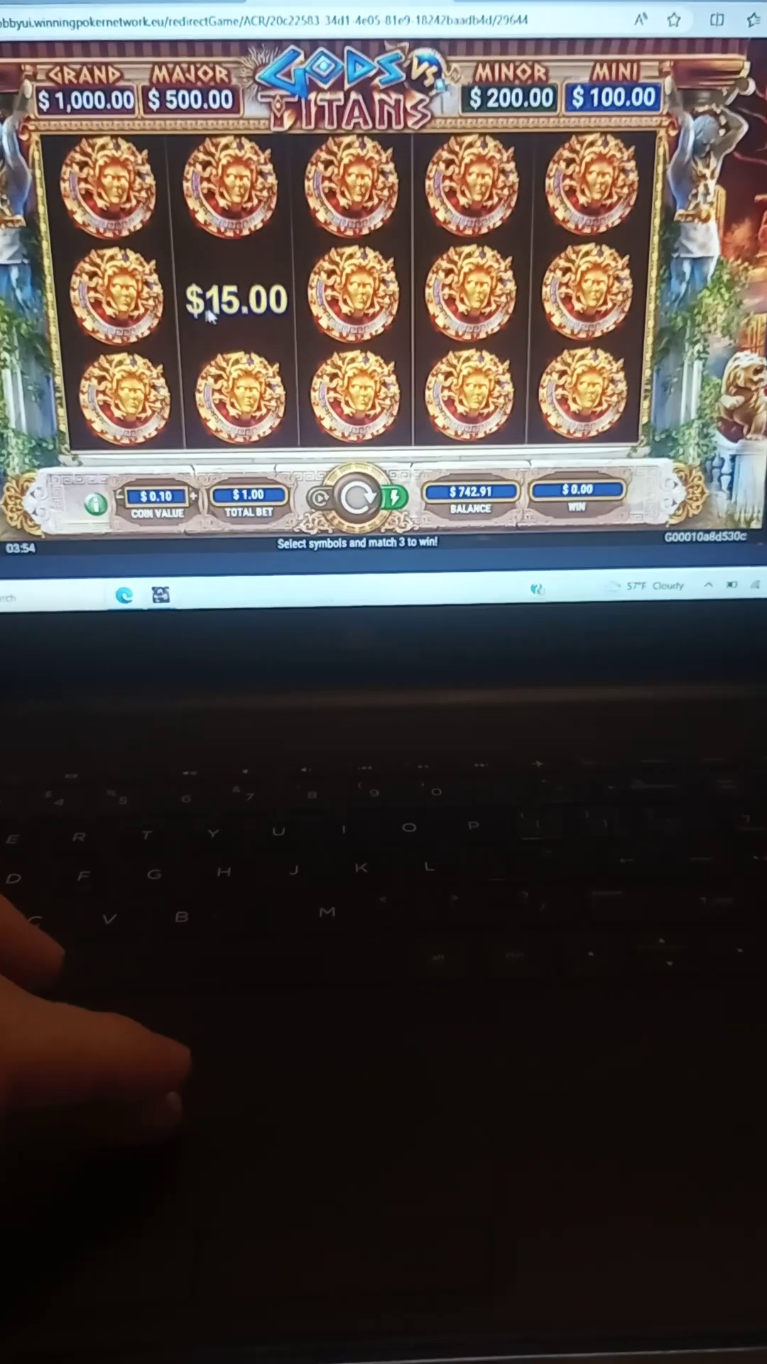
pyautogui.click(479, 186)
pyautogui.click(586, 394)
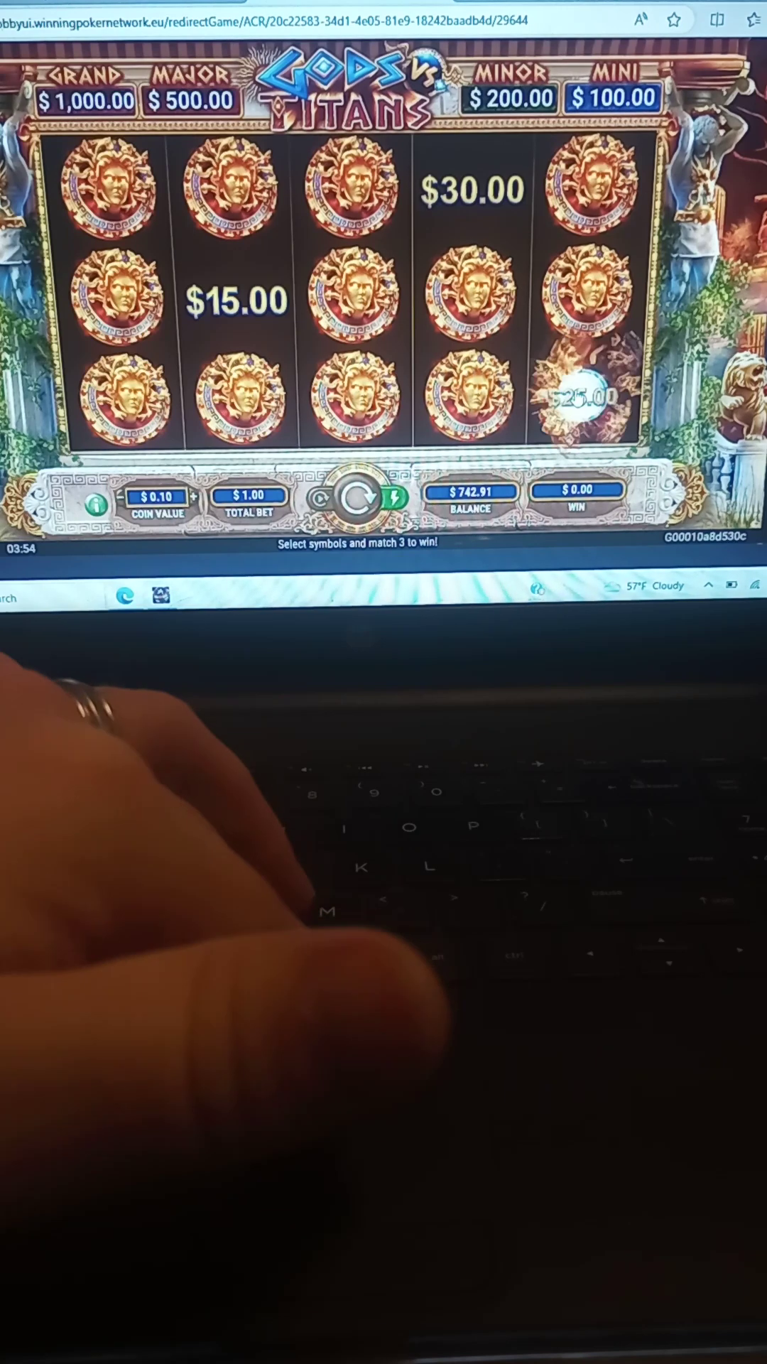
pyautogui.click(351, 397)
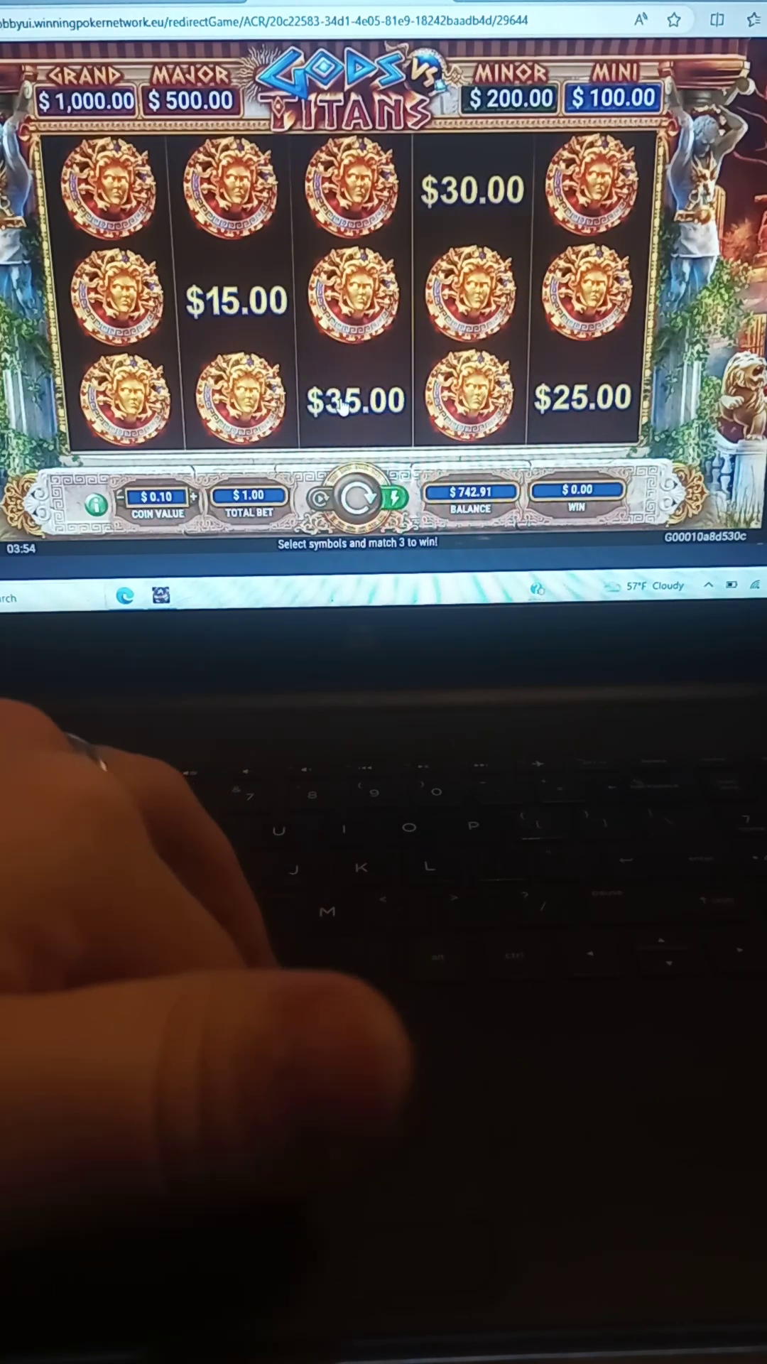
# Reveal the remaining Medusa prizes until three $25.00 values match, then dismiss the celebration
pyautogui.click(118, 190)
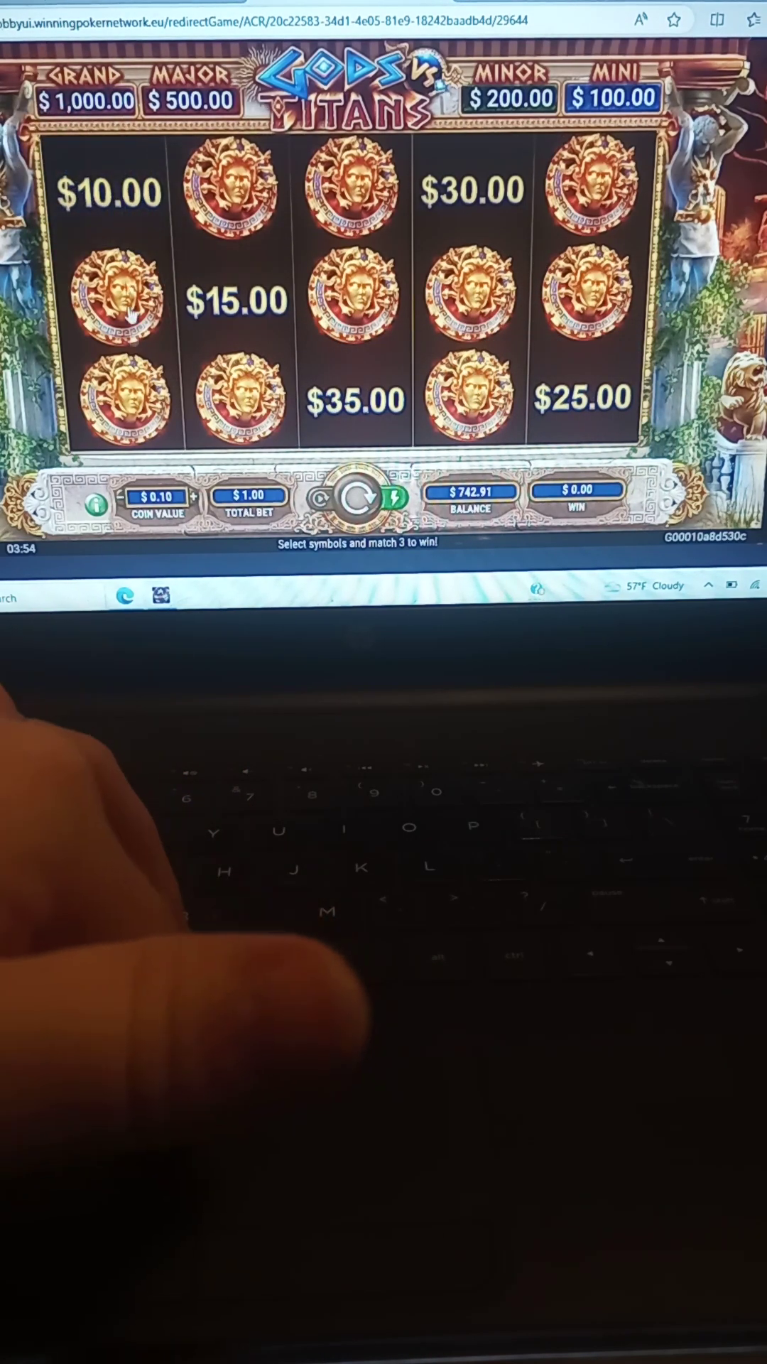
pyautogui.click(126, 400)
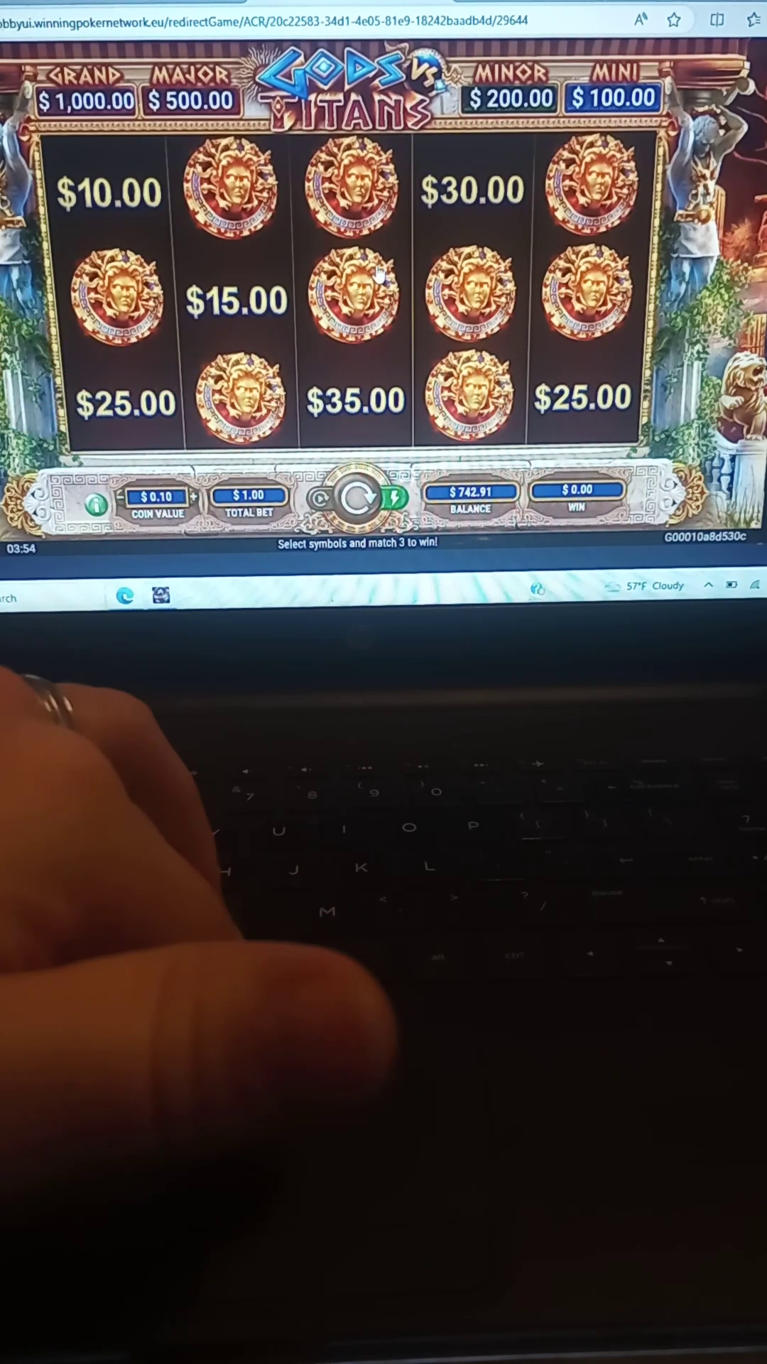
pyautogui.click(352, 189)
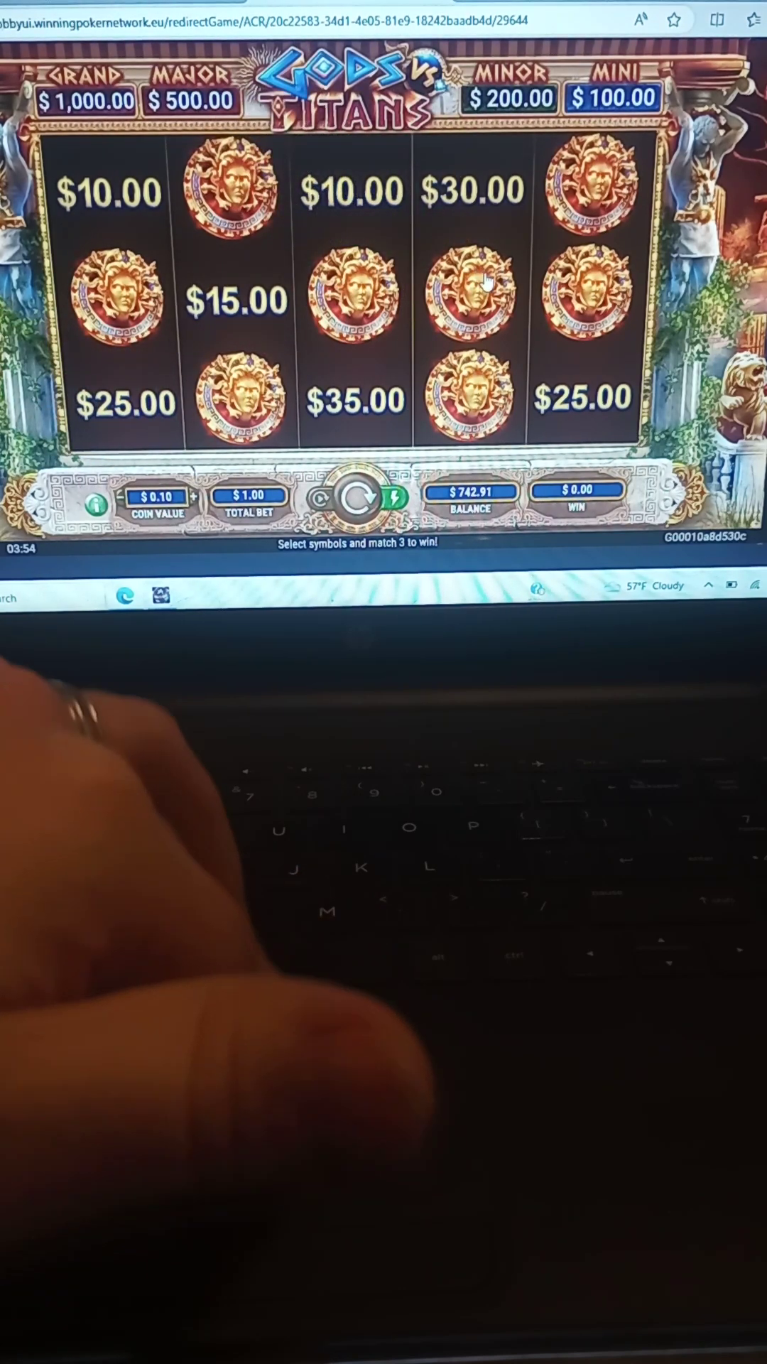
pyautogui.click(472, 293)
pyautogui.click(590, 187)
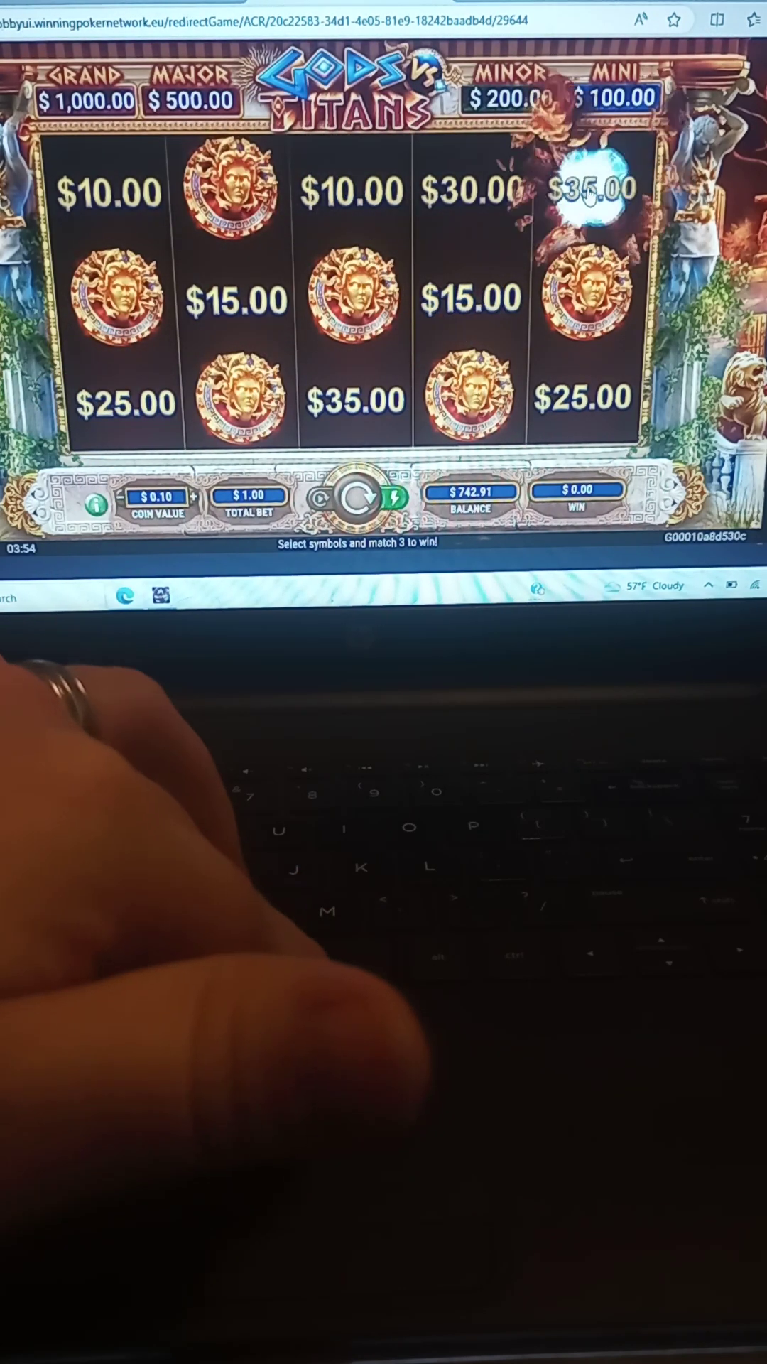
pyautogui.click(585, 297)
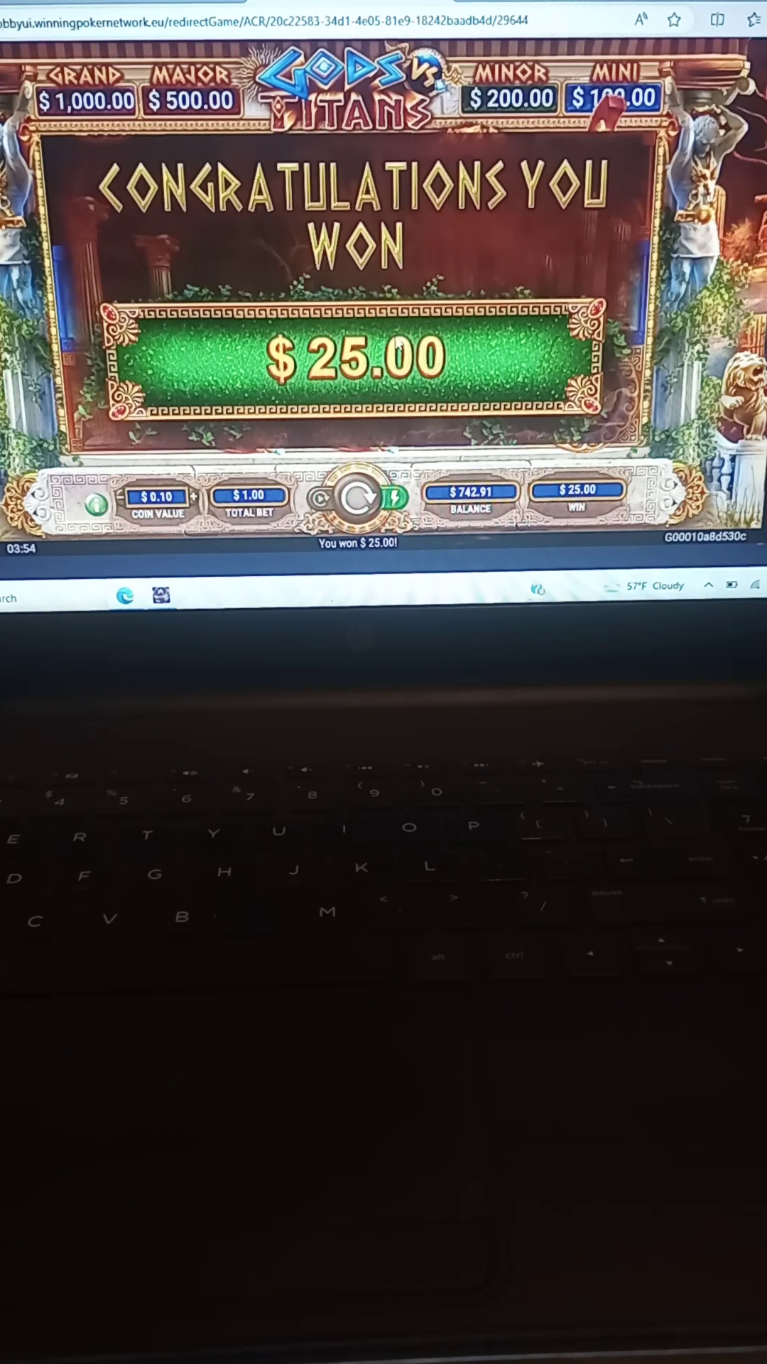
pyautogui.click(397, 346)
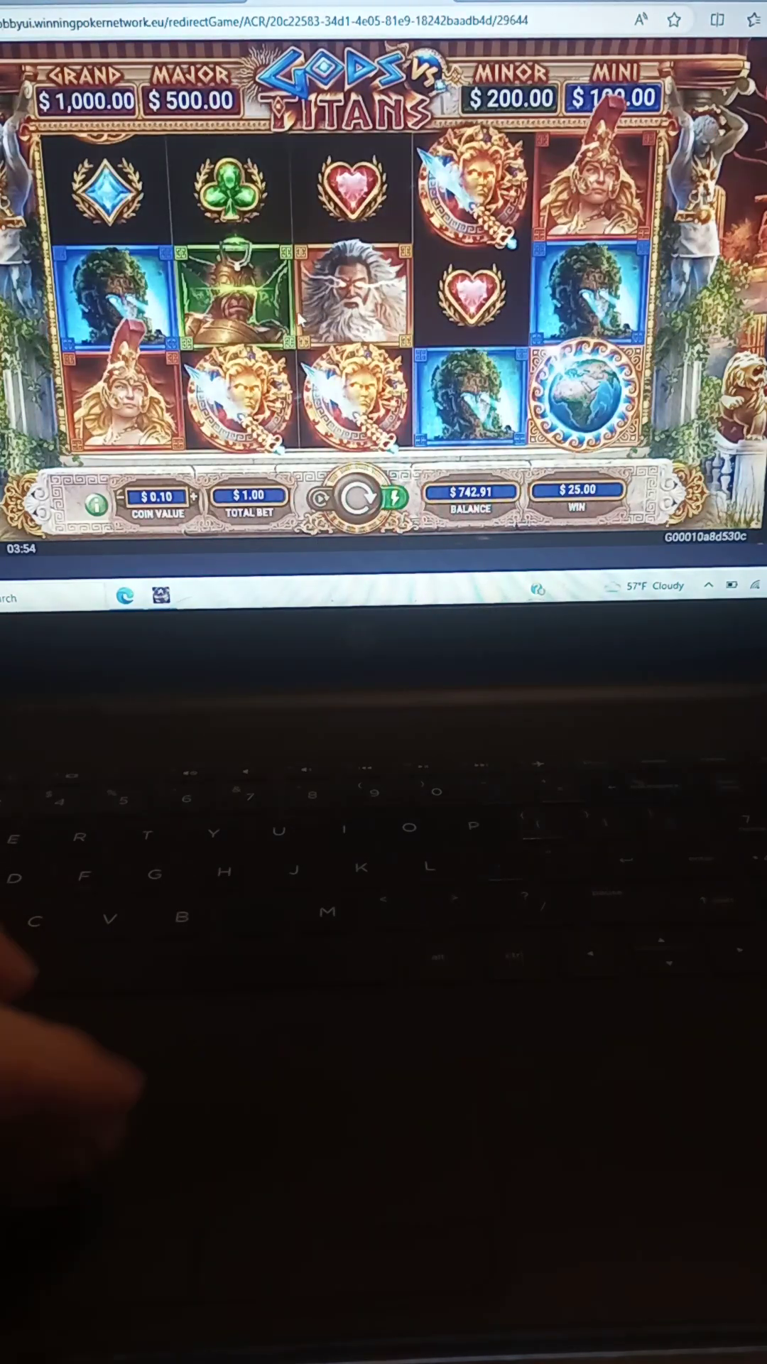
# Lower the coin value to $0.03 (0.30 total bet) and bring up the feature purchase offers
pyautogui.click(119, 498)
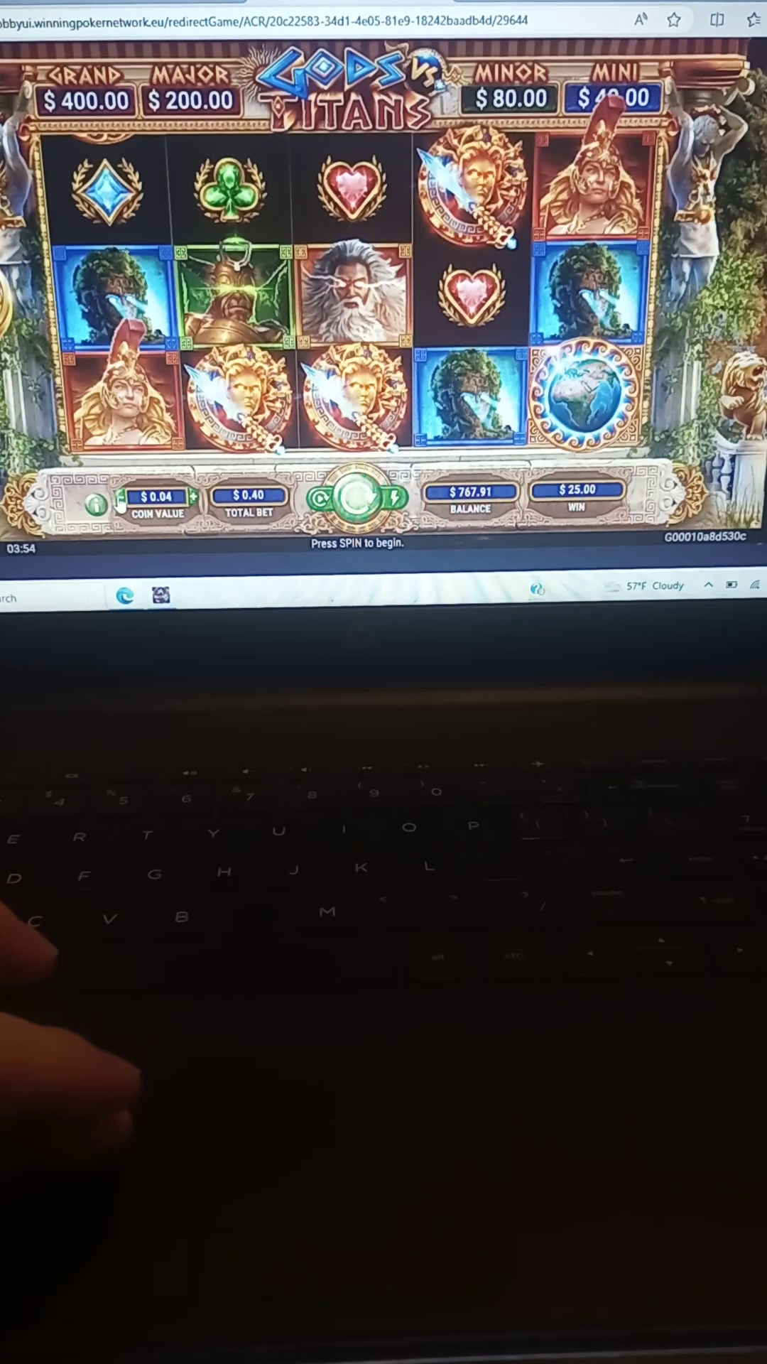
pyautogui.click(119, 497)
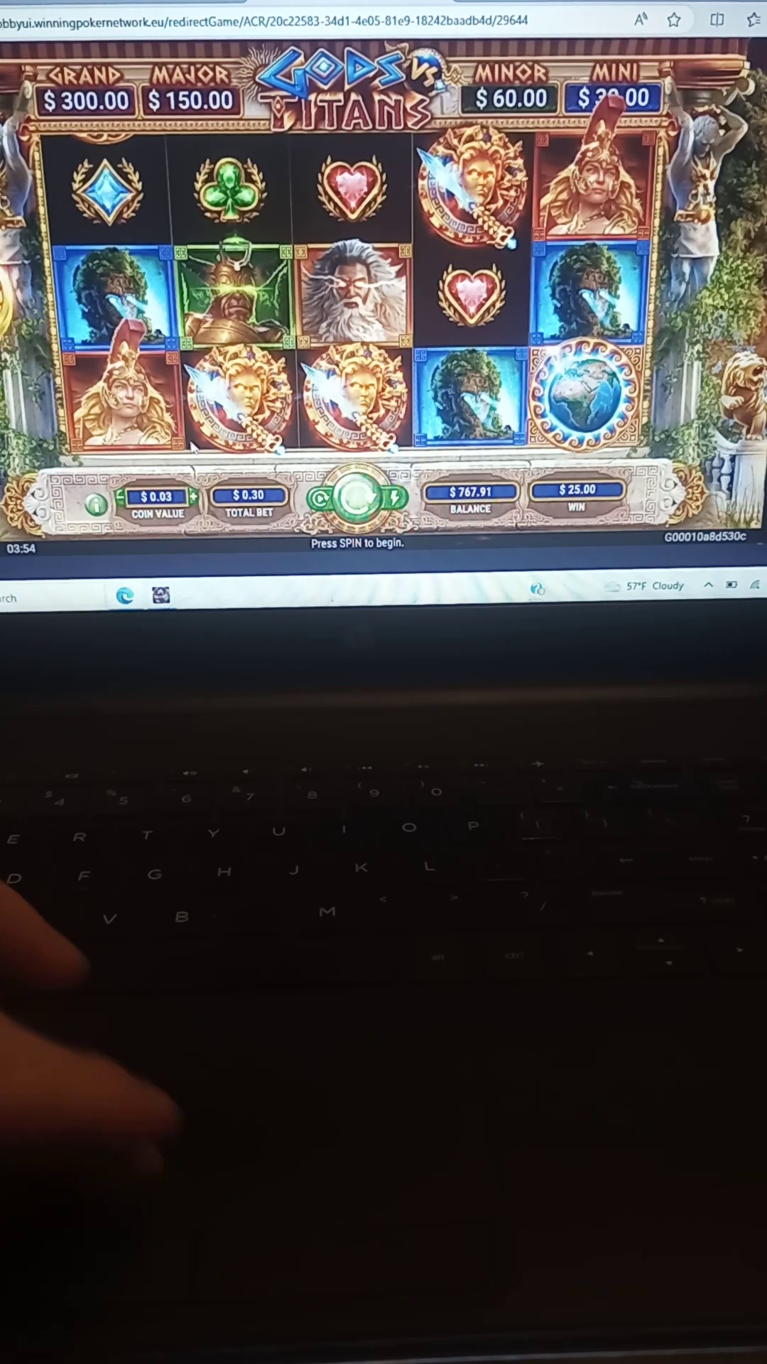
pyautogui.click(394, 498)
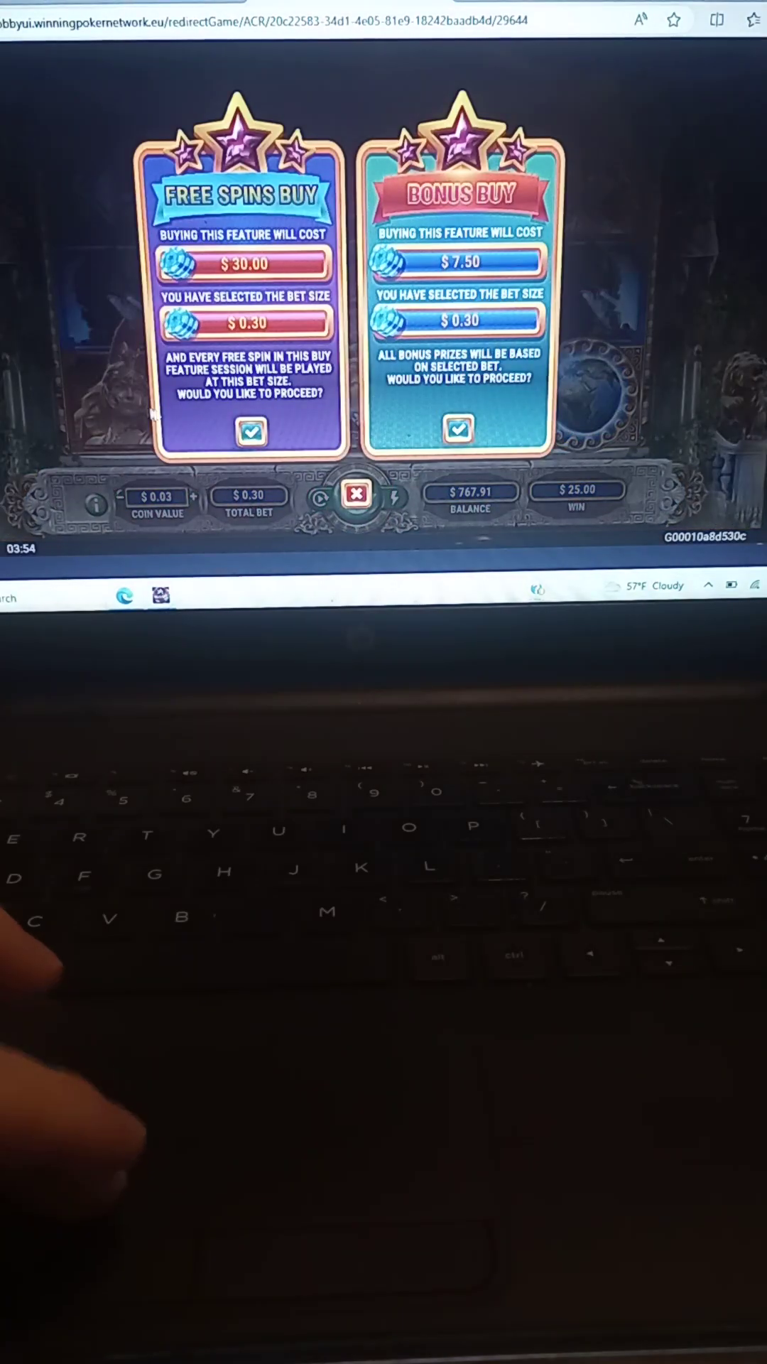
# Buy the $30.00 Free Spins feature and let the eight free spins start
pyautogui.click(250, 431)
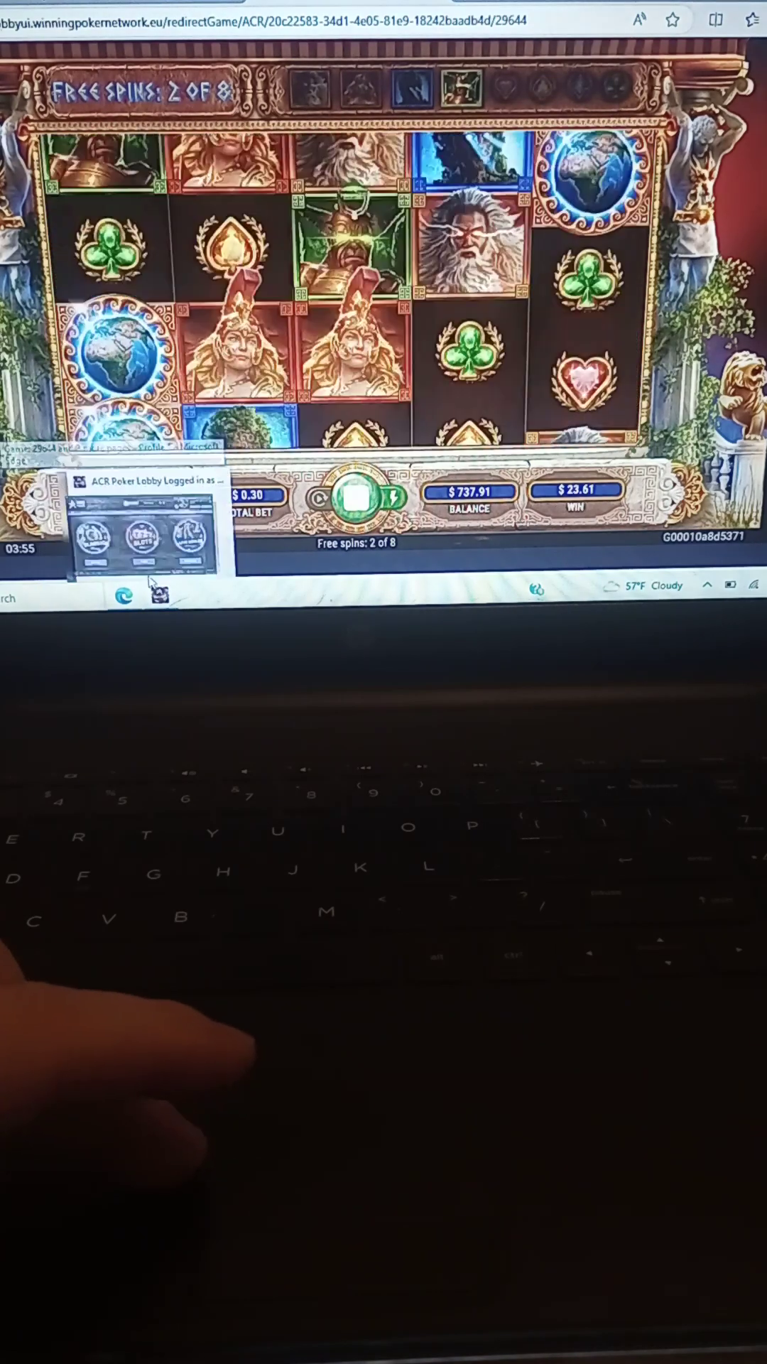
# Dismiss the 53.01 free-spins summary, drop the coin value to $0.02, and reopen purchase offers
pyautogui.click(144, 534)
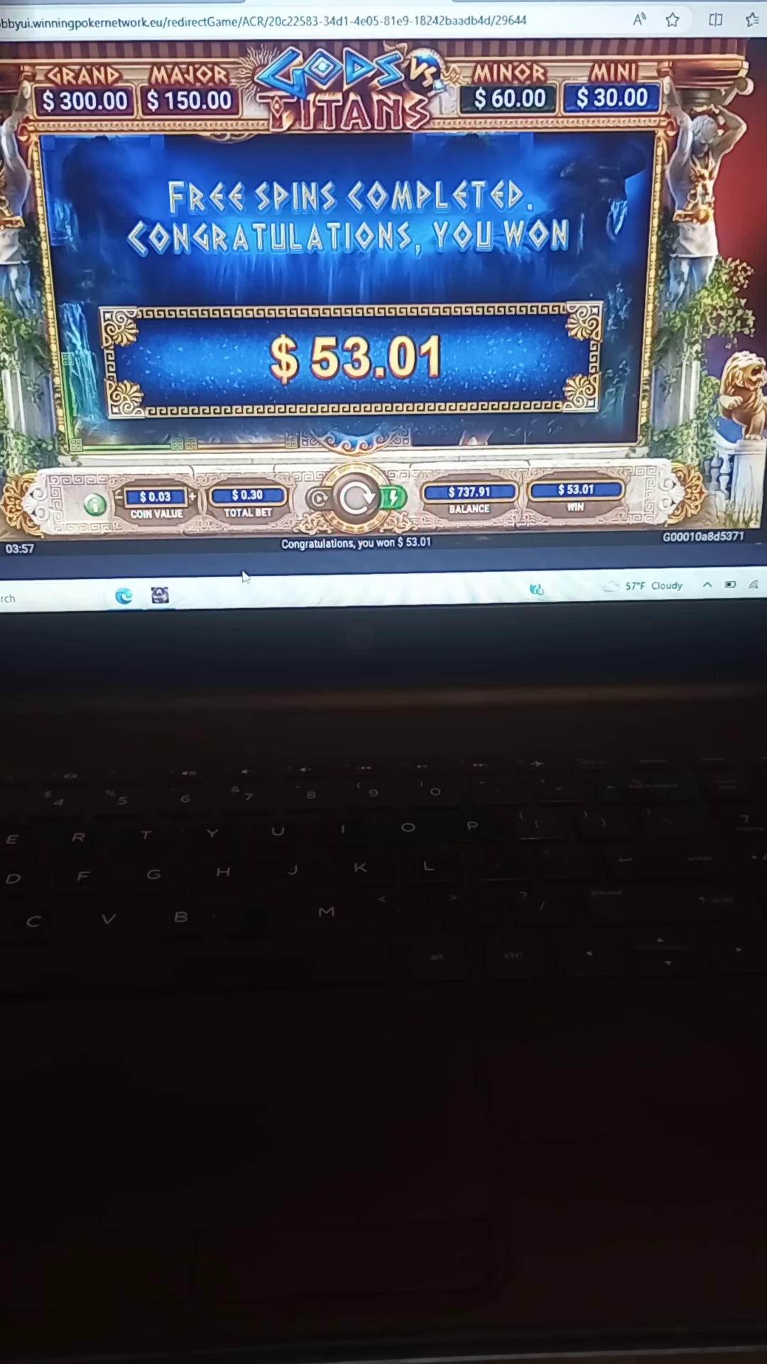
pyautogui.click(243, 517)
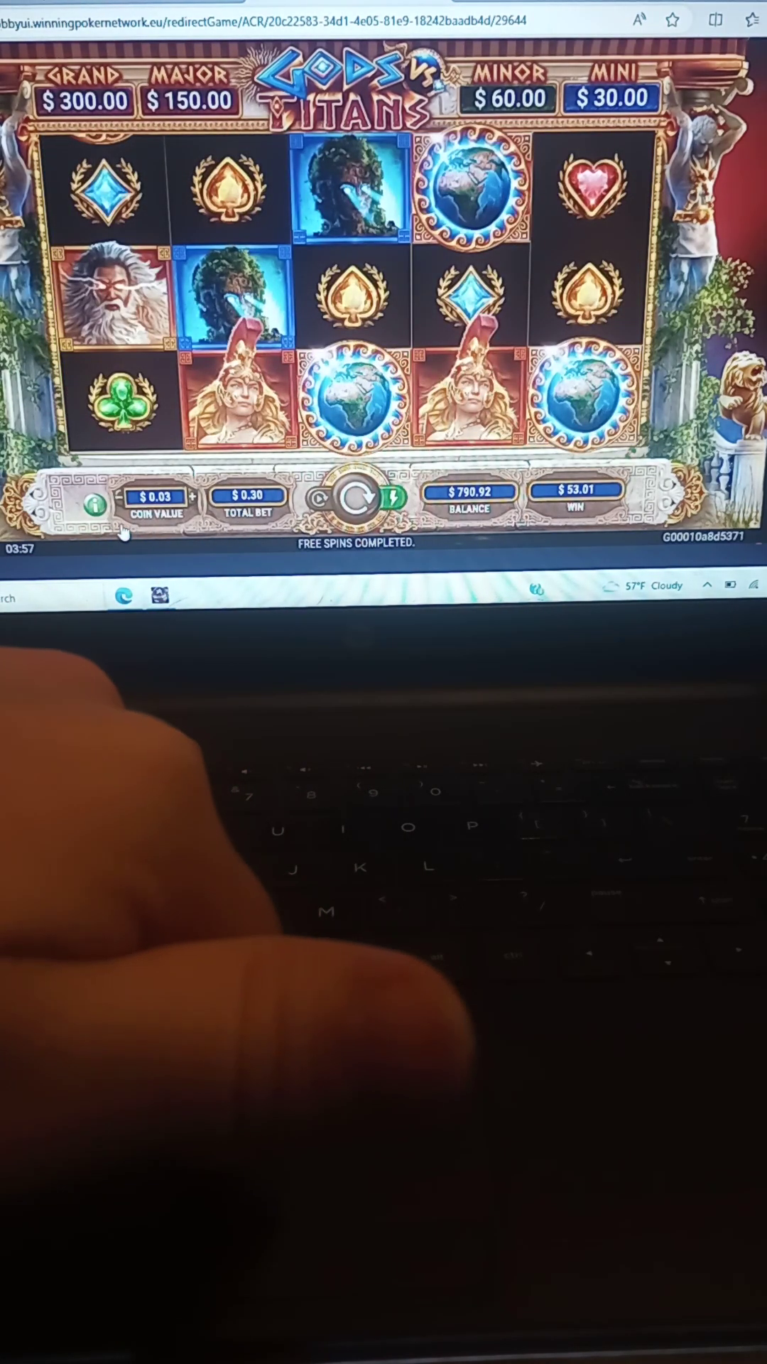
pyautogui.click(119, 498)
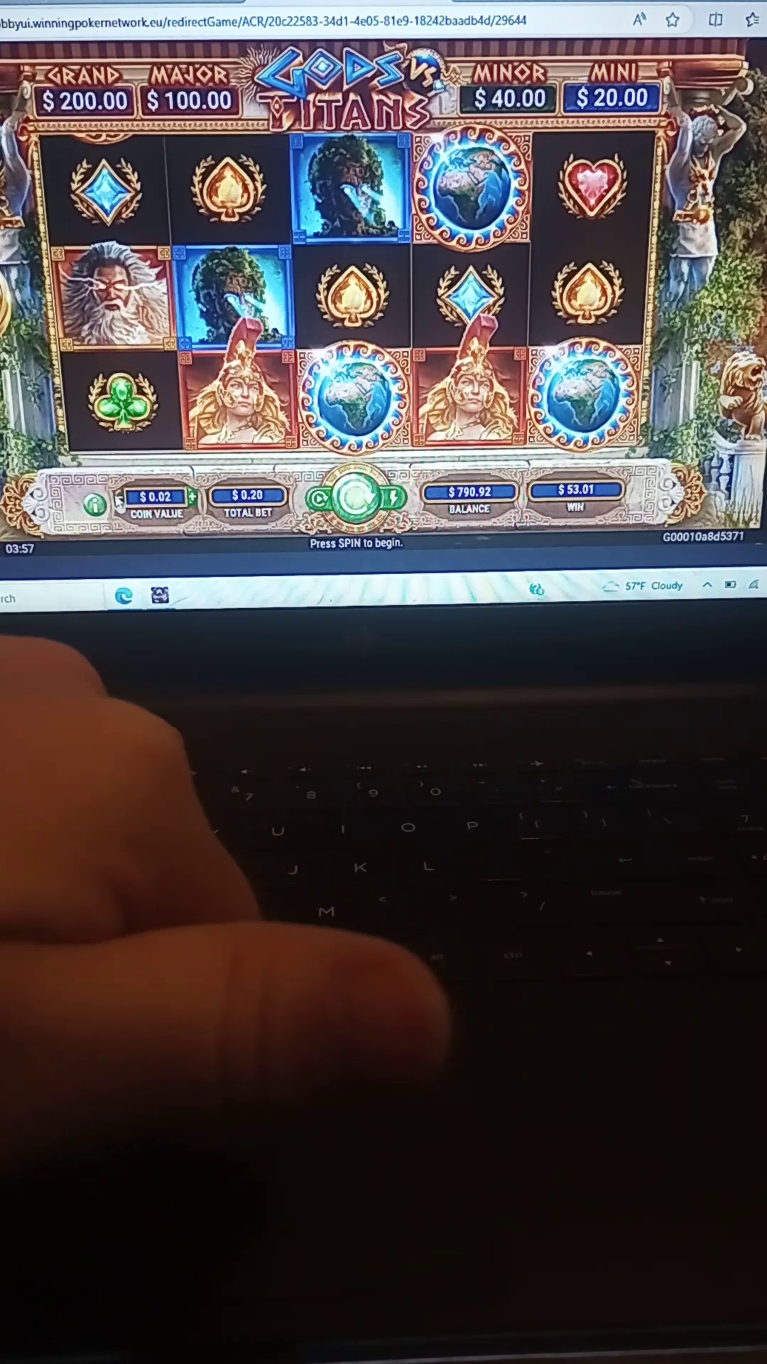
pyautogui.click(93, 504)
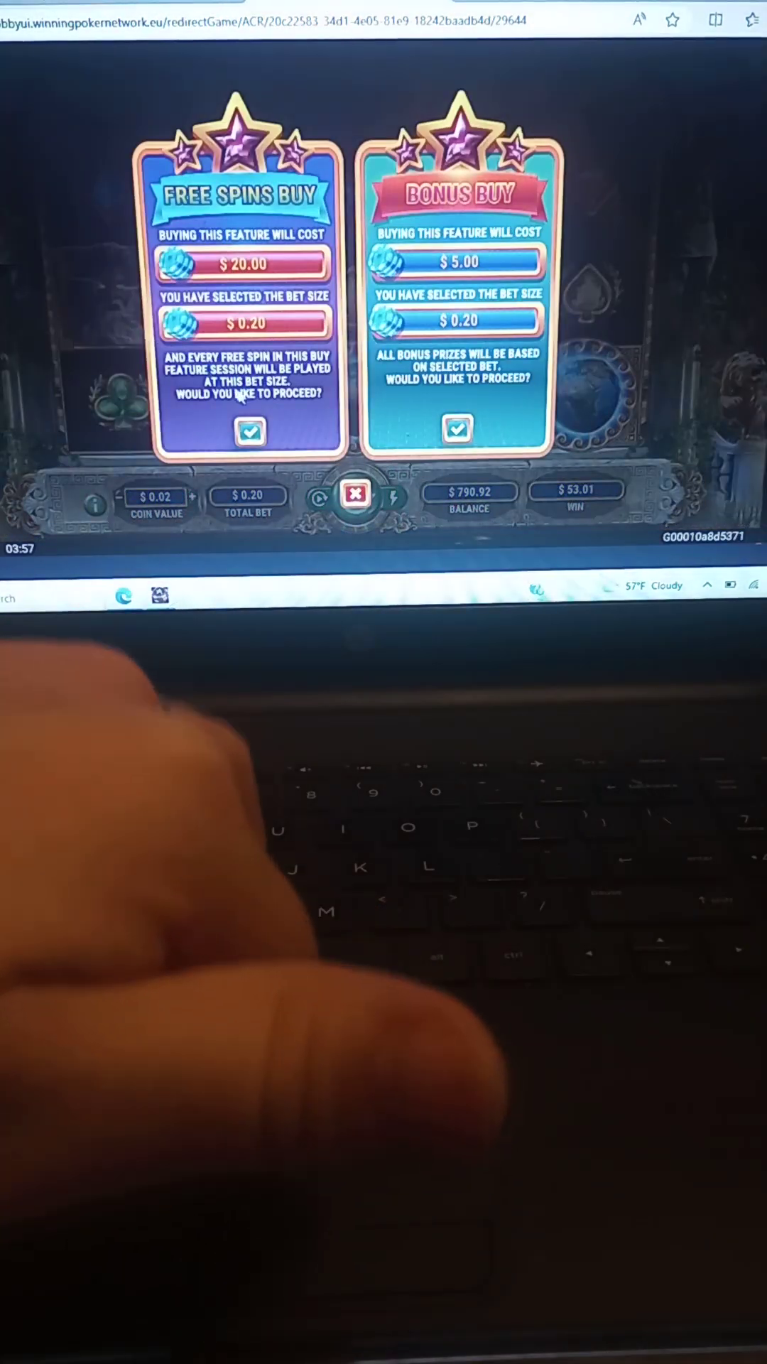
# Buy the $20.00 Free Spins feature and let all 16 spins pay out 35.12
pyautogui.click(250, 431)
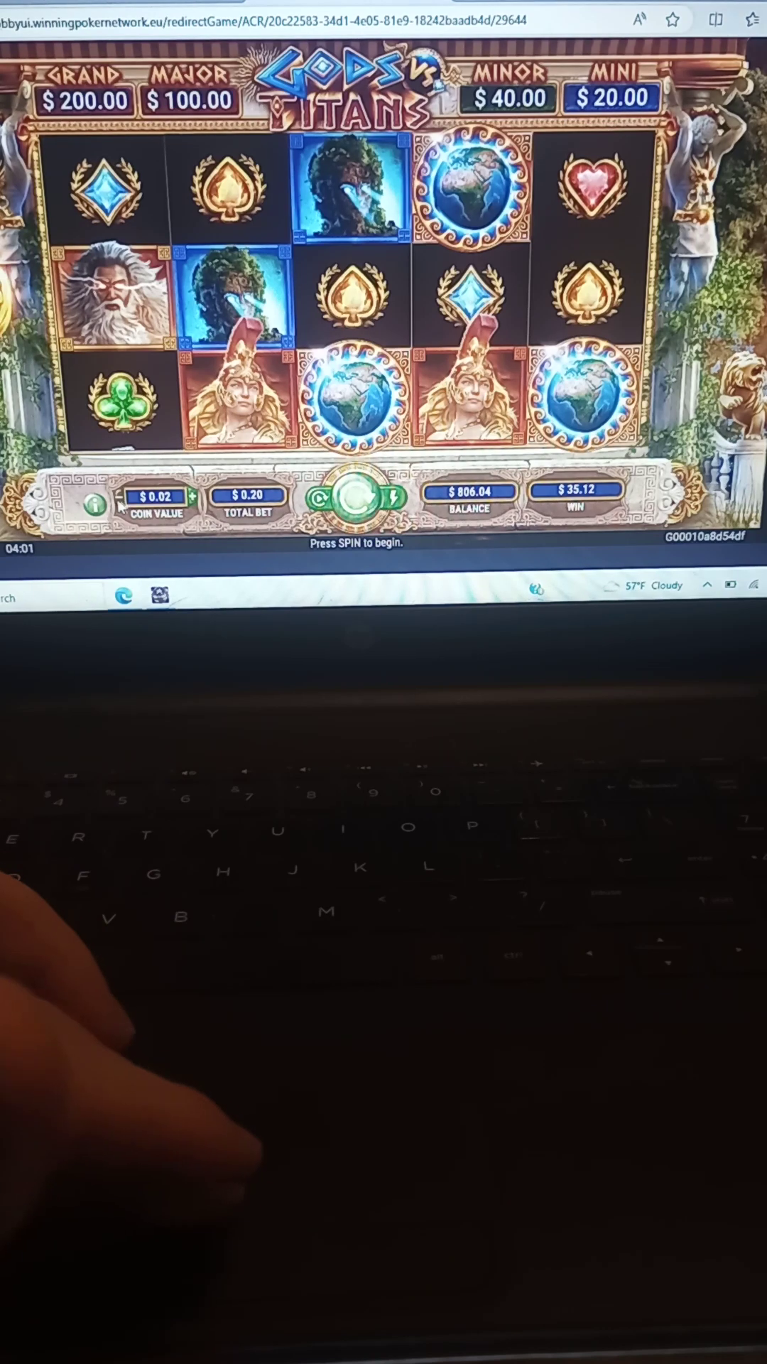
# Buy another Free Spins round, then purchase the $5 Bonus Buy feature
pyautogui.click(9, 309)
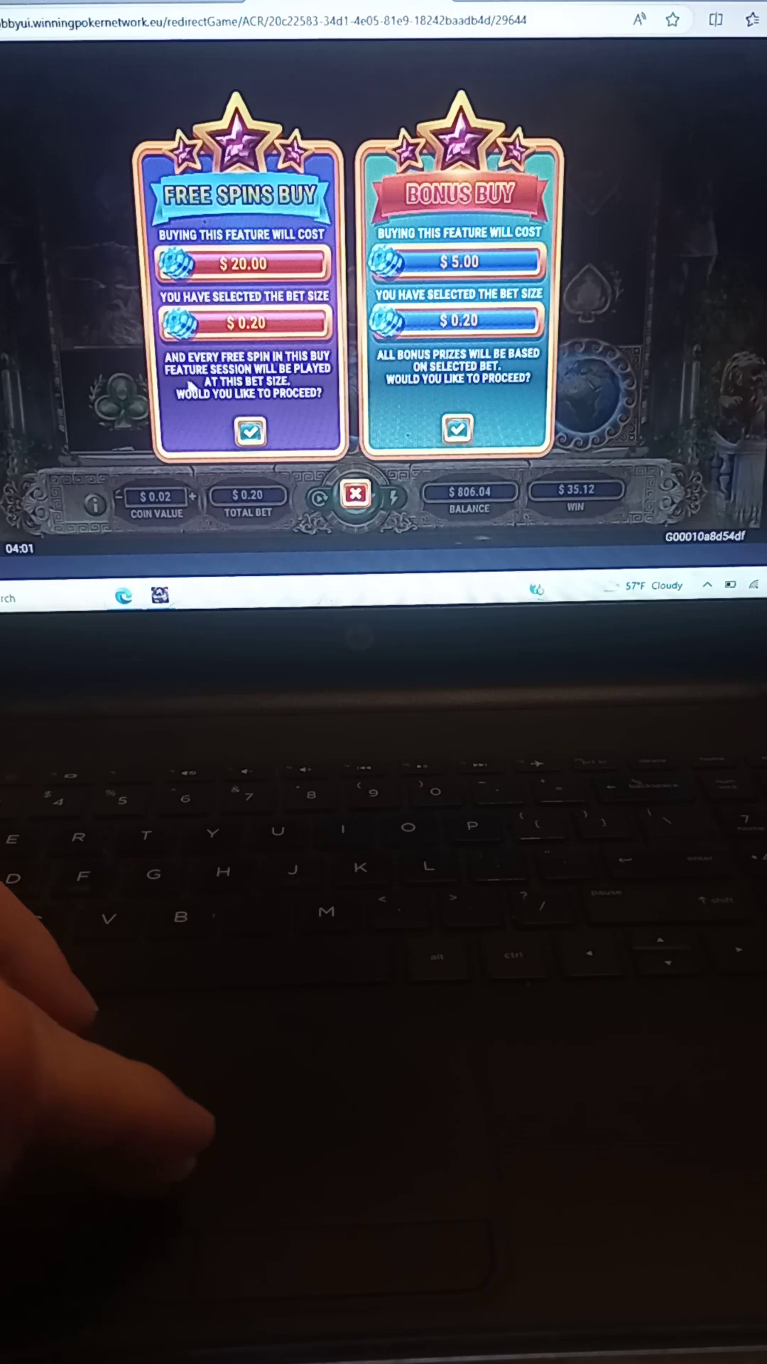
pyautogui.click(249, 432)
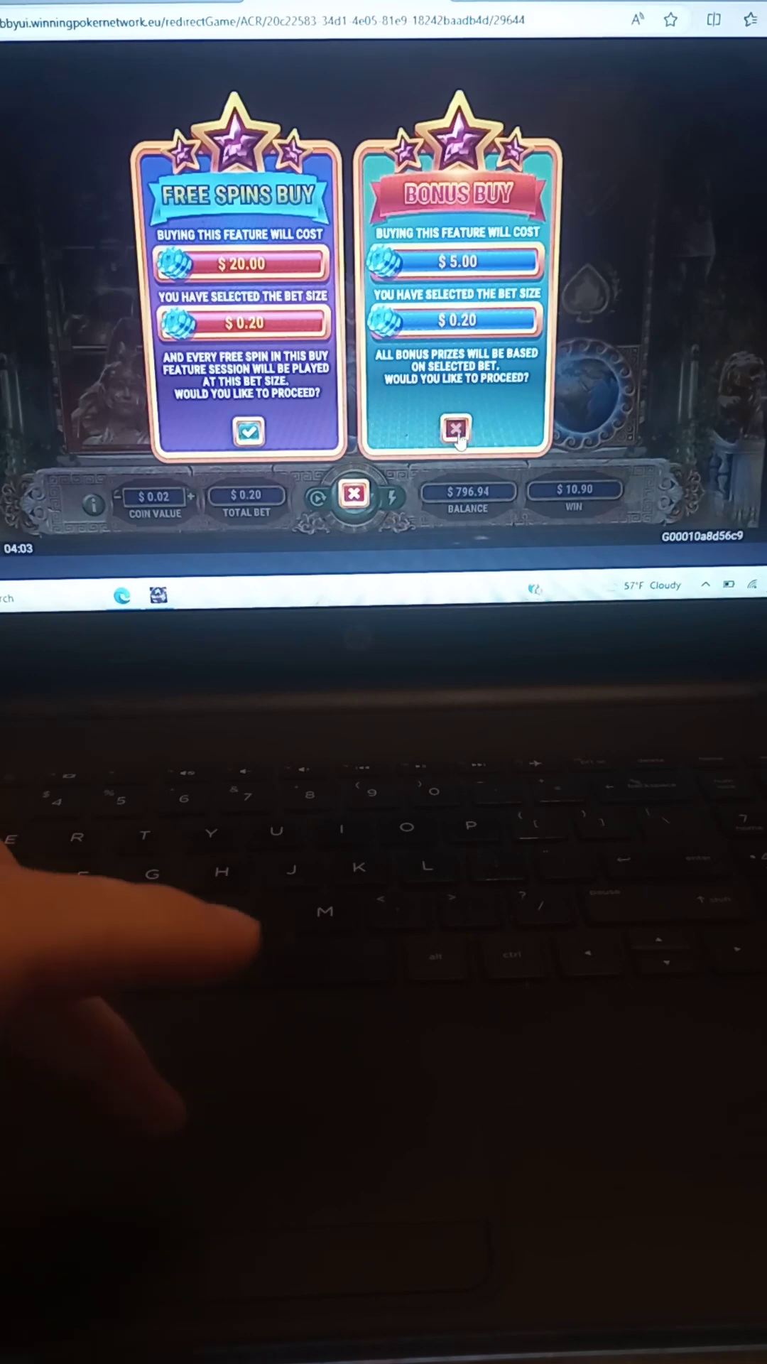
pyautogui.click(457, 431)
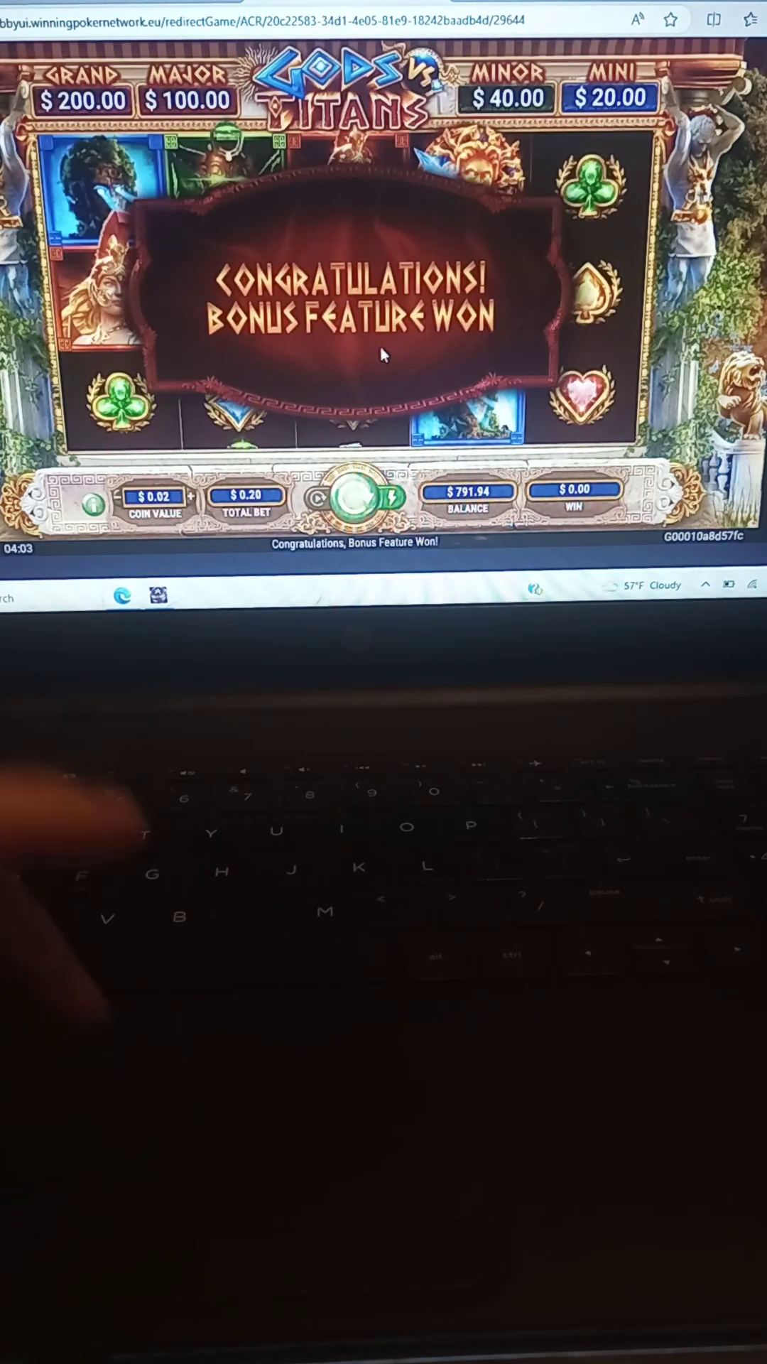
# Dismiss the Bonus Feature Won banner and pick medallions until three match for 10.00
pyautogui.click(353, 502)
pyautogui.click(229, 186)
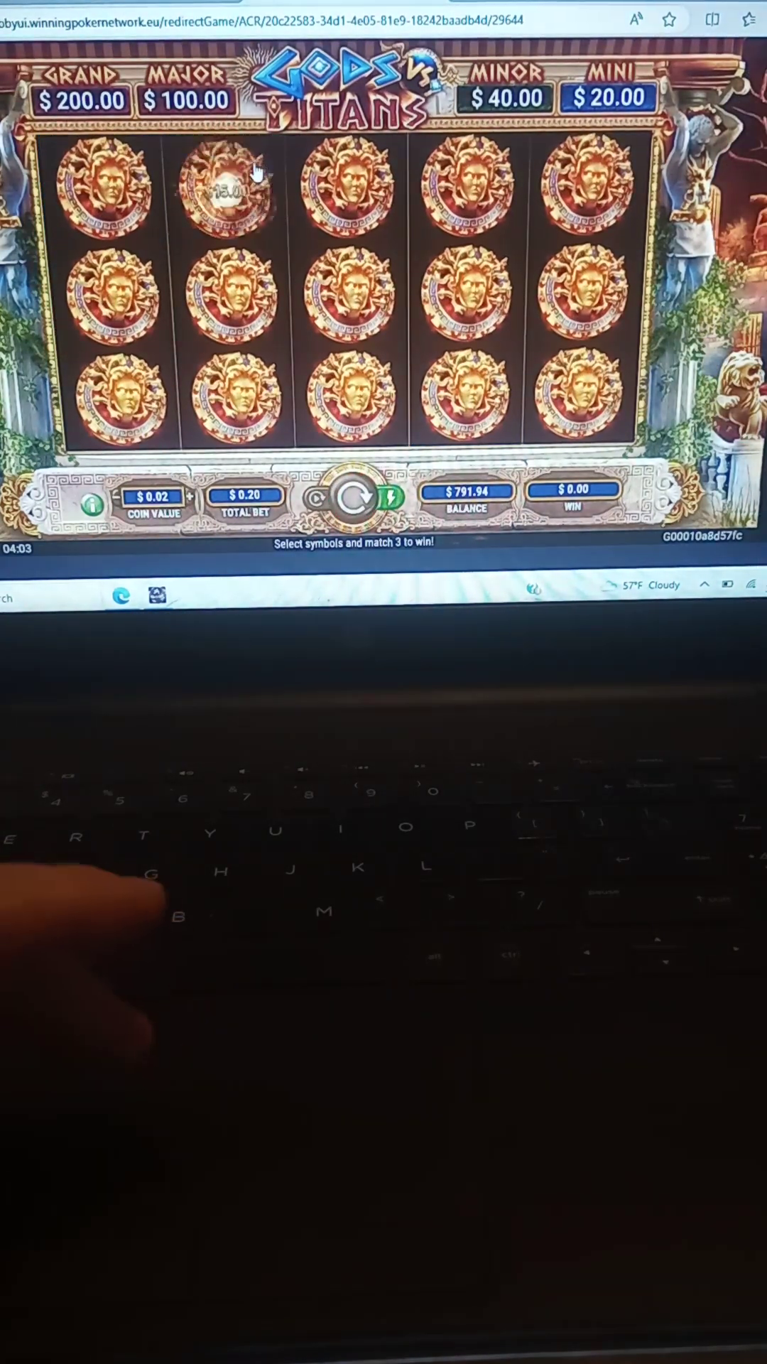
pyautogui.click(466, 397)
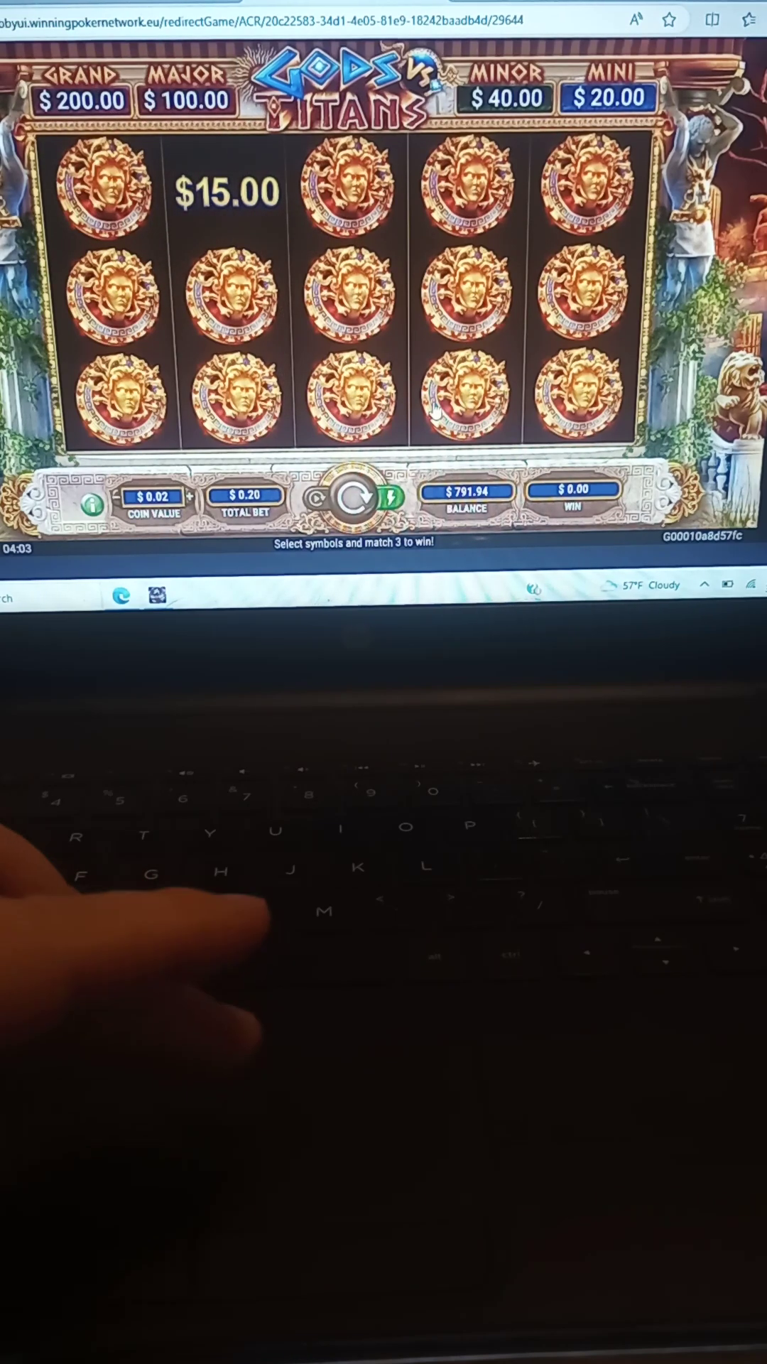
pyautogui.click(226, 411)
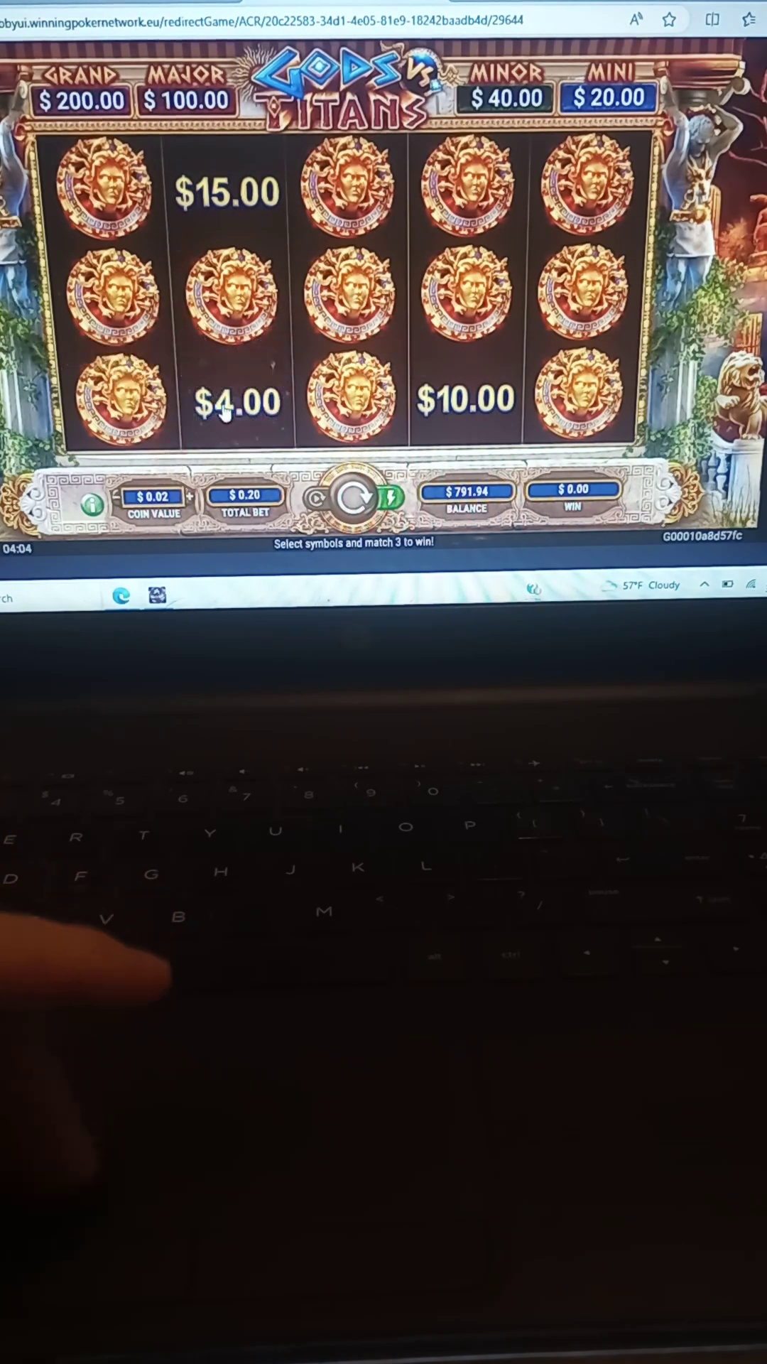
pyautogui.click(122, 205)
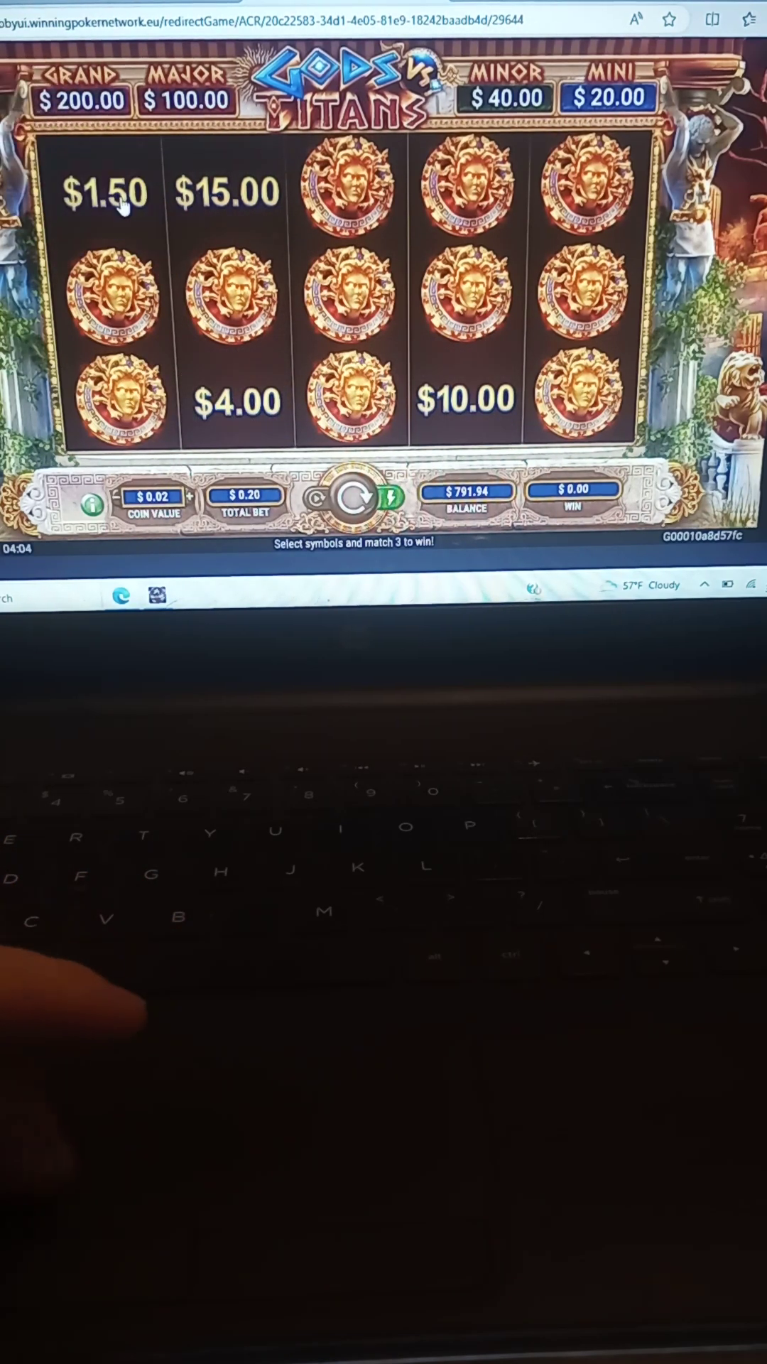
pyautogui.click(354, 190)
pyautogui.click(467, 190)
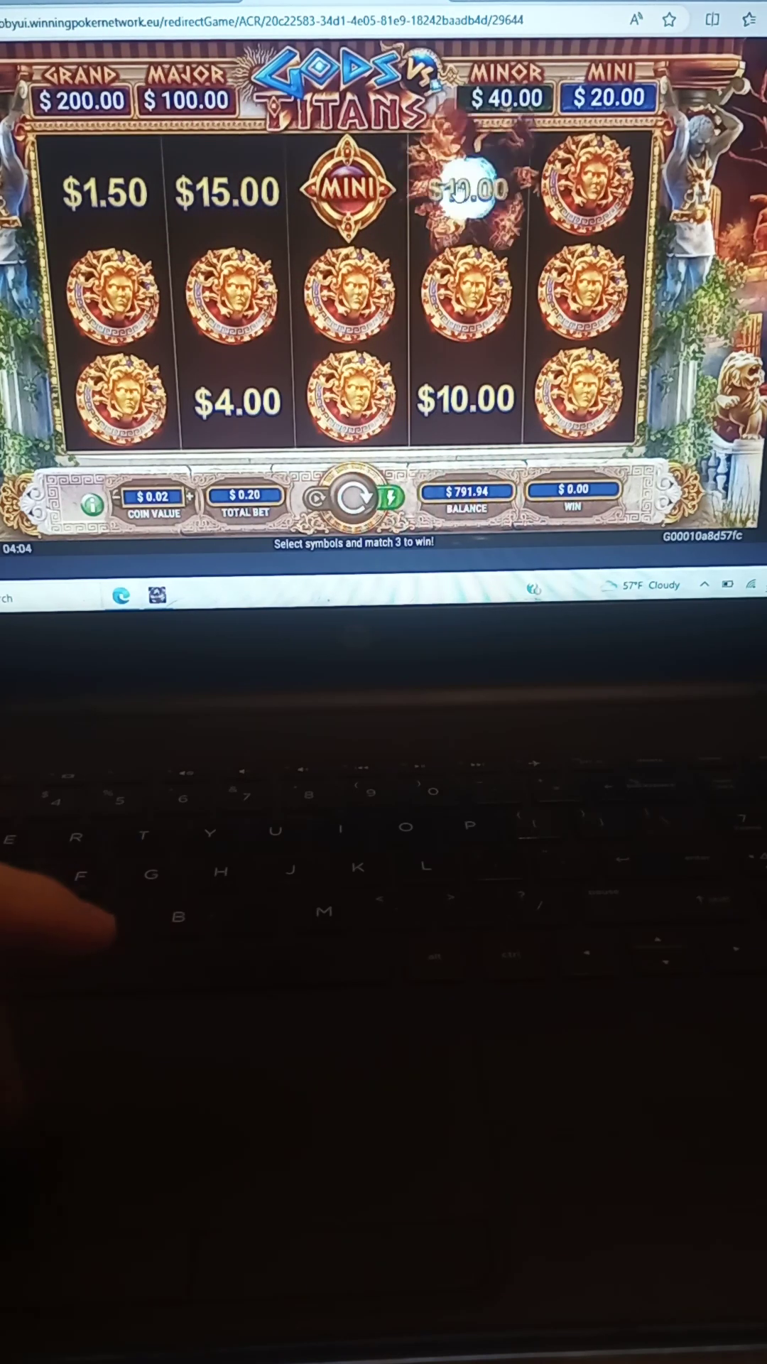
pyautogui.click(587, 188)
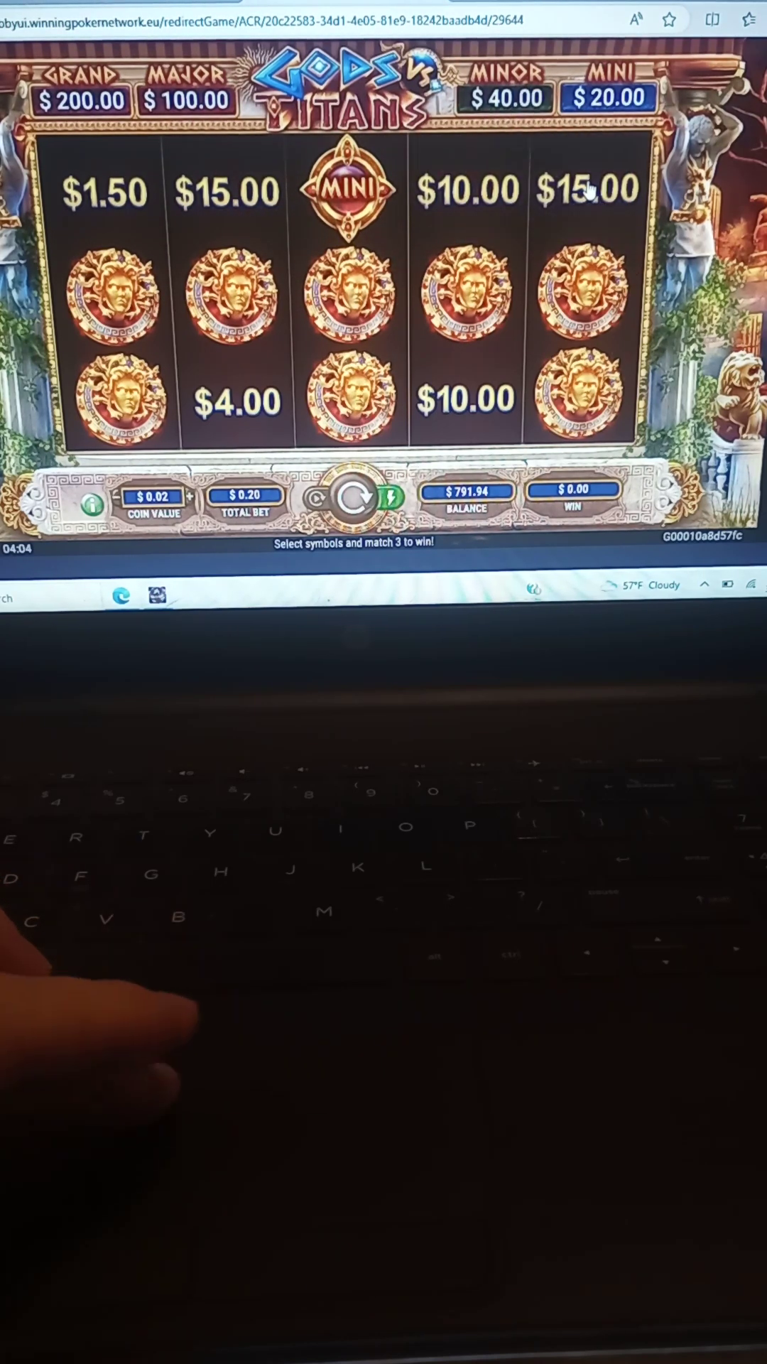
pyautogui.click(584, 299)
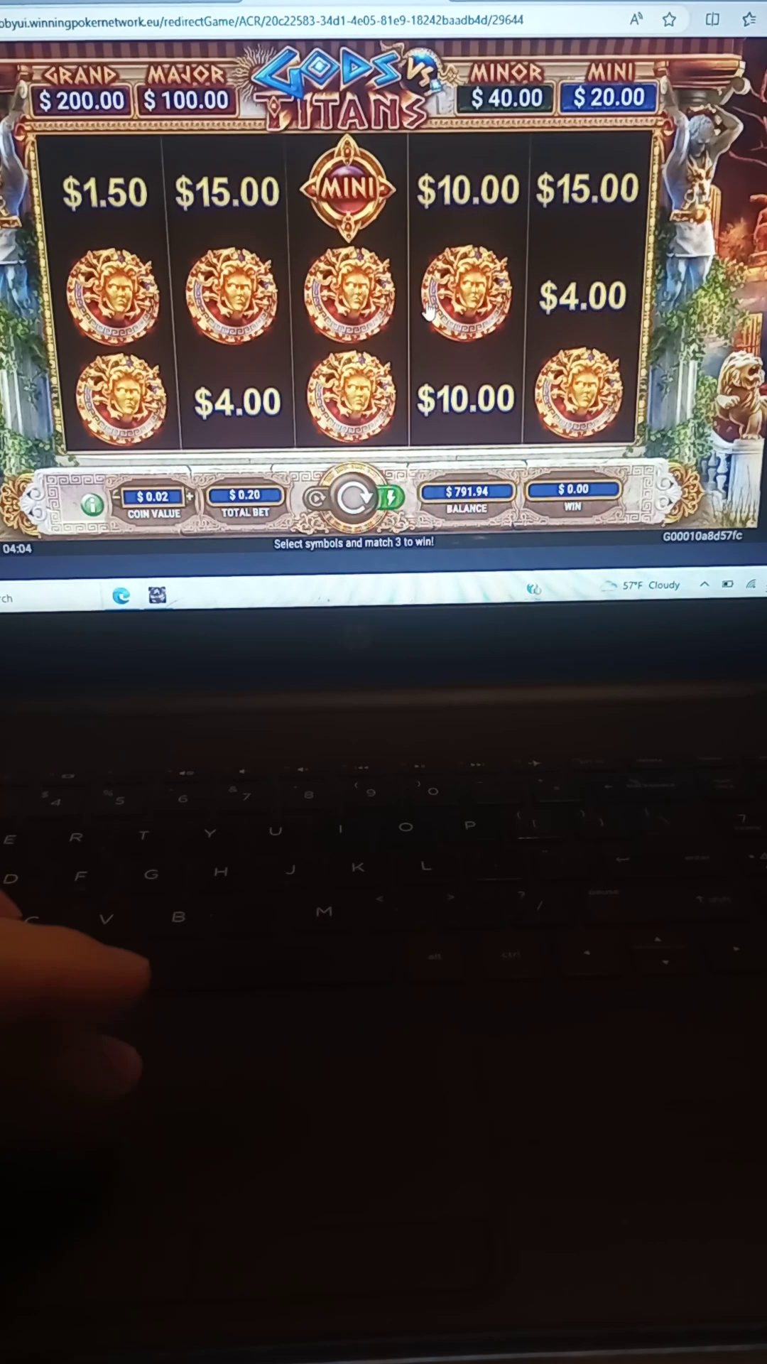
pyautogui.click(458, 296)
pyautogui.click(350, 304)
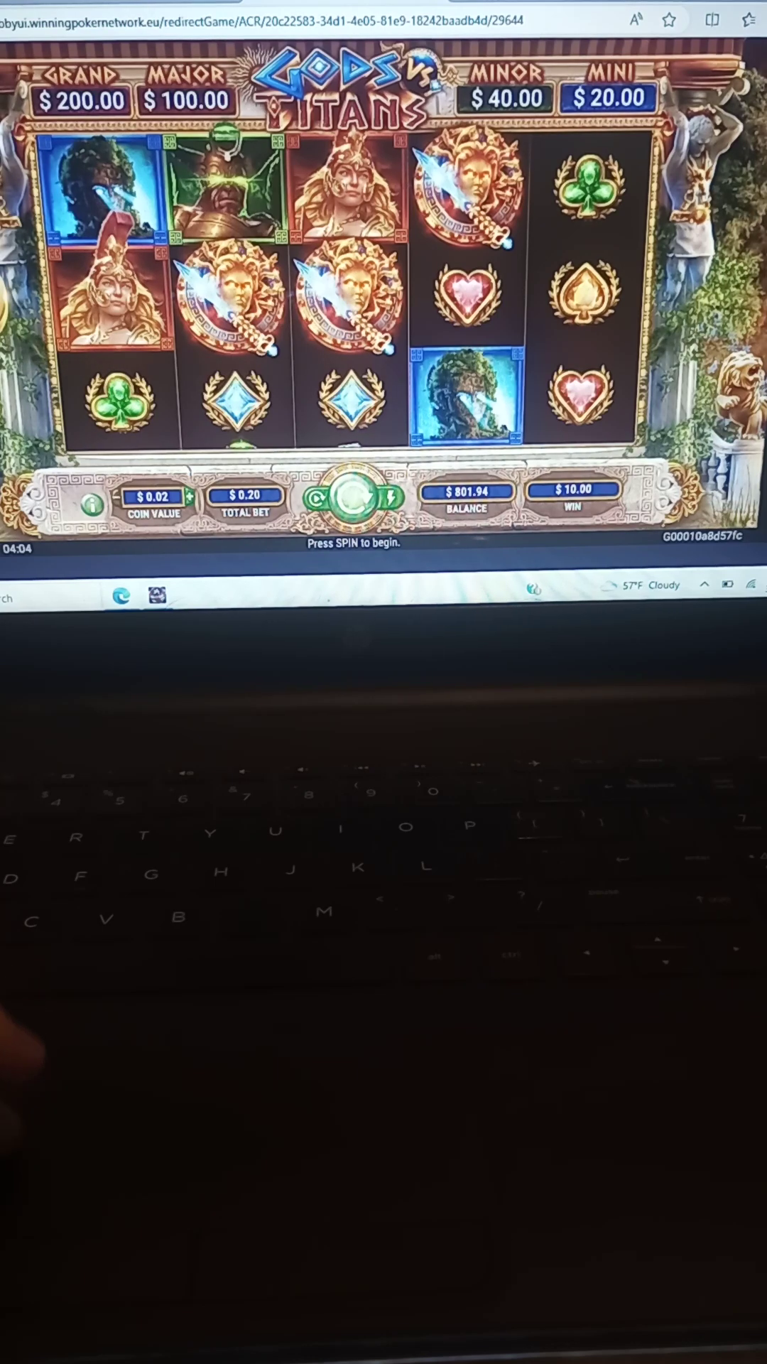
# Buy the $5.00 pick bonus and reveal nine shields for an $8.00 prize
pyautogui.click(392, 497)
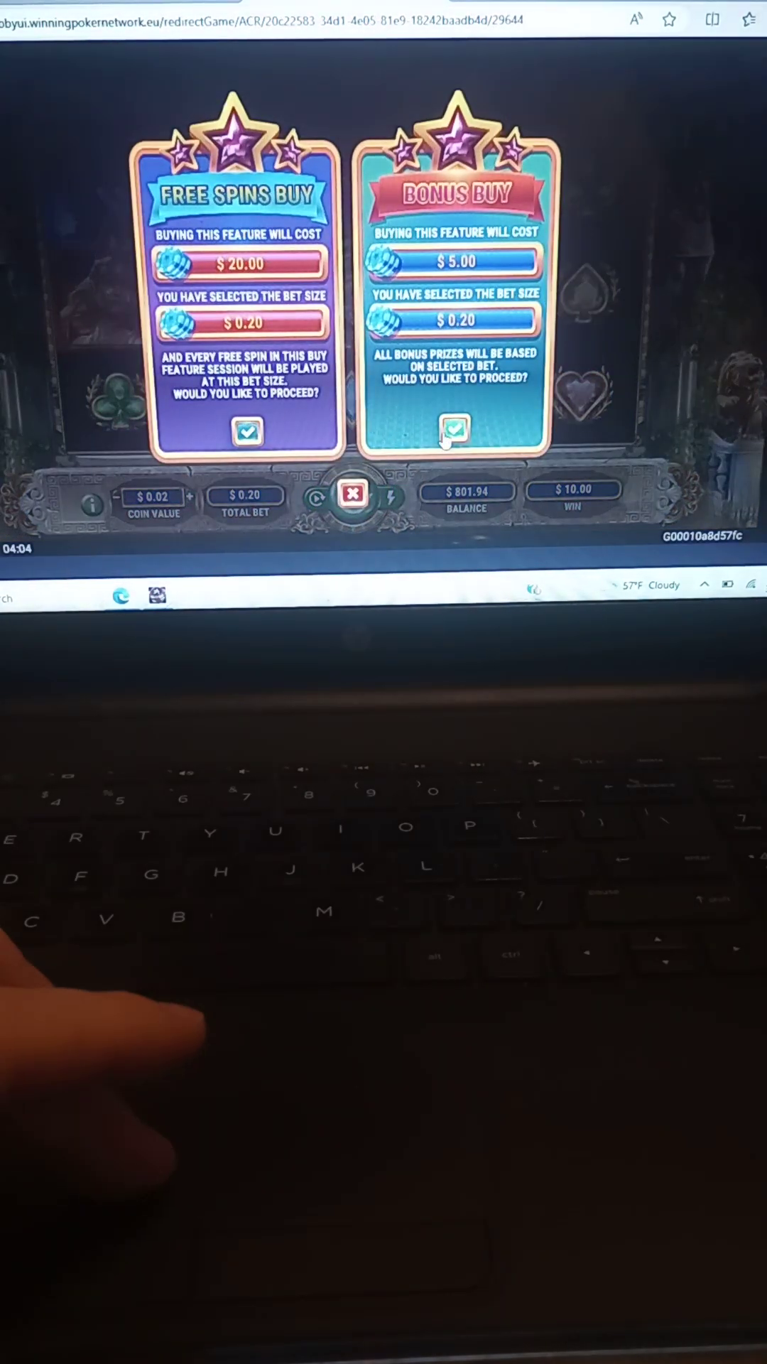
pyautogui.click(449, 433)
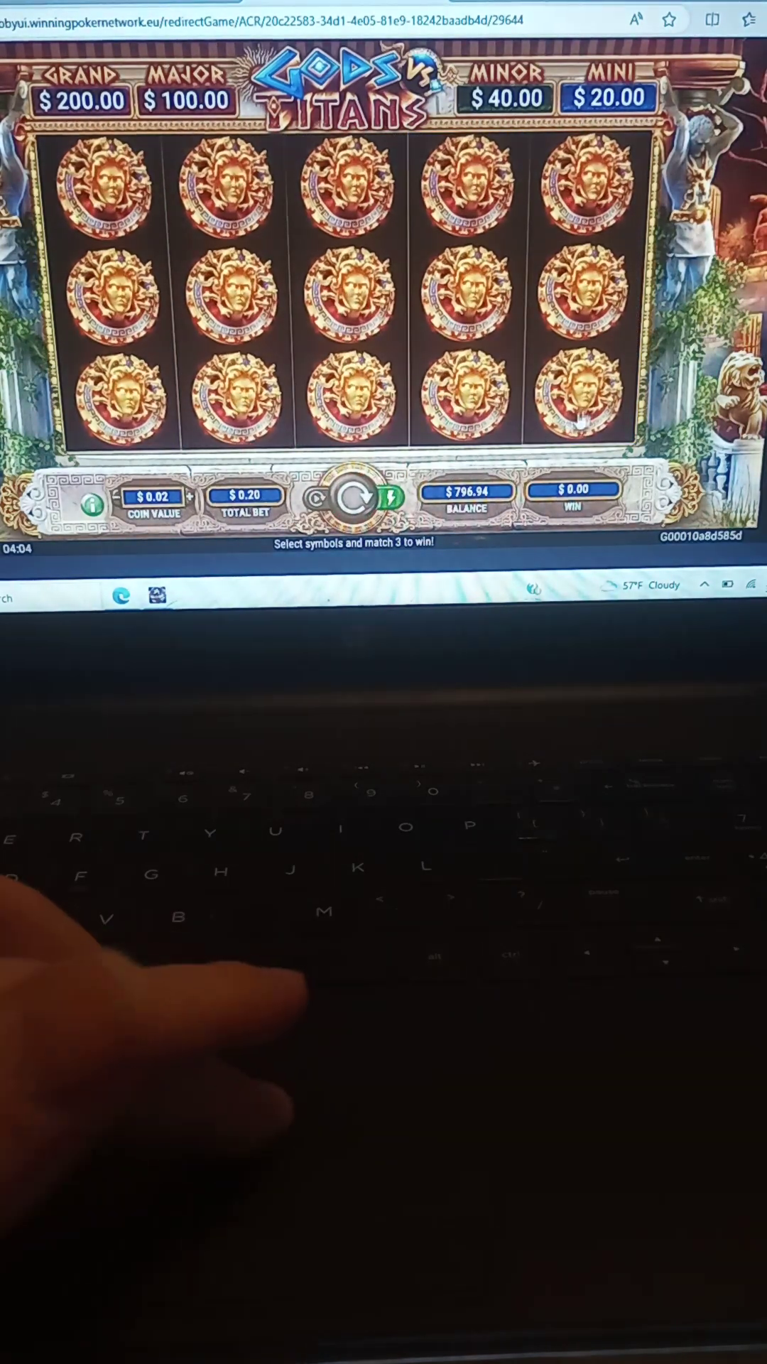
pyautogui.click(580, 395)
pyautogui.click(469, 399)
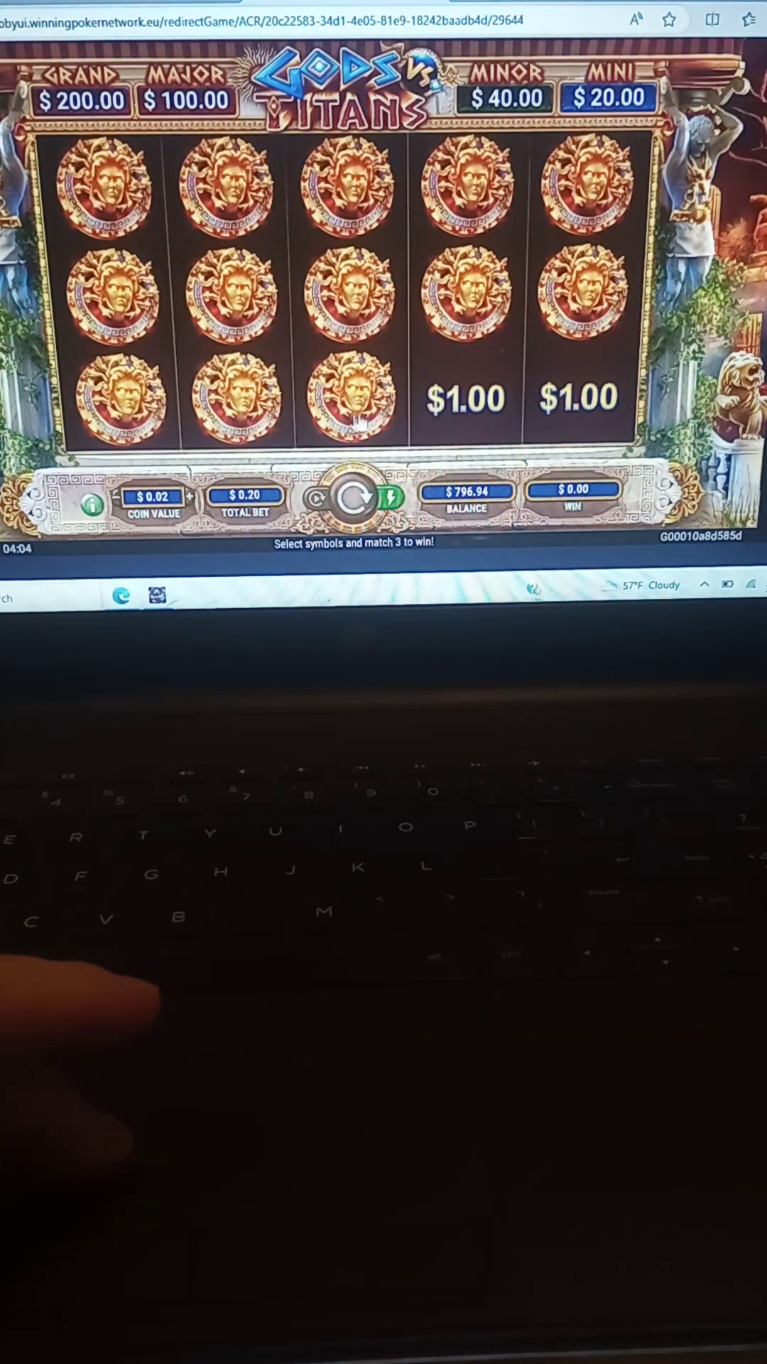
pyautogui.click(351, 399)
pyautogui.click(236, 400)
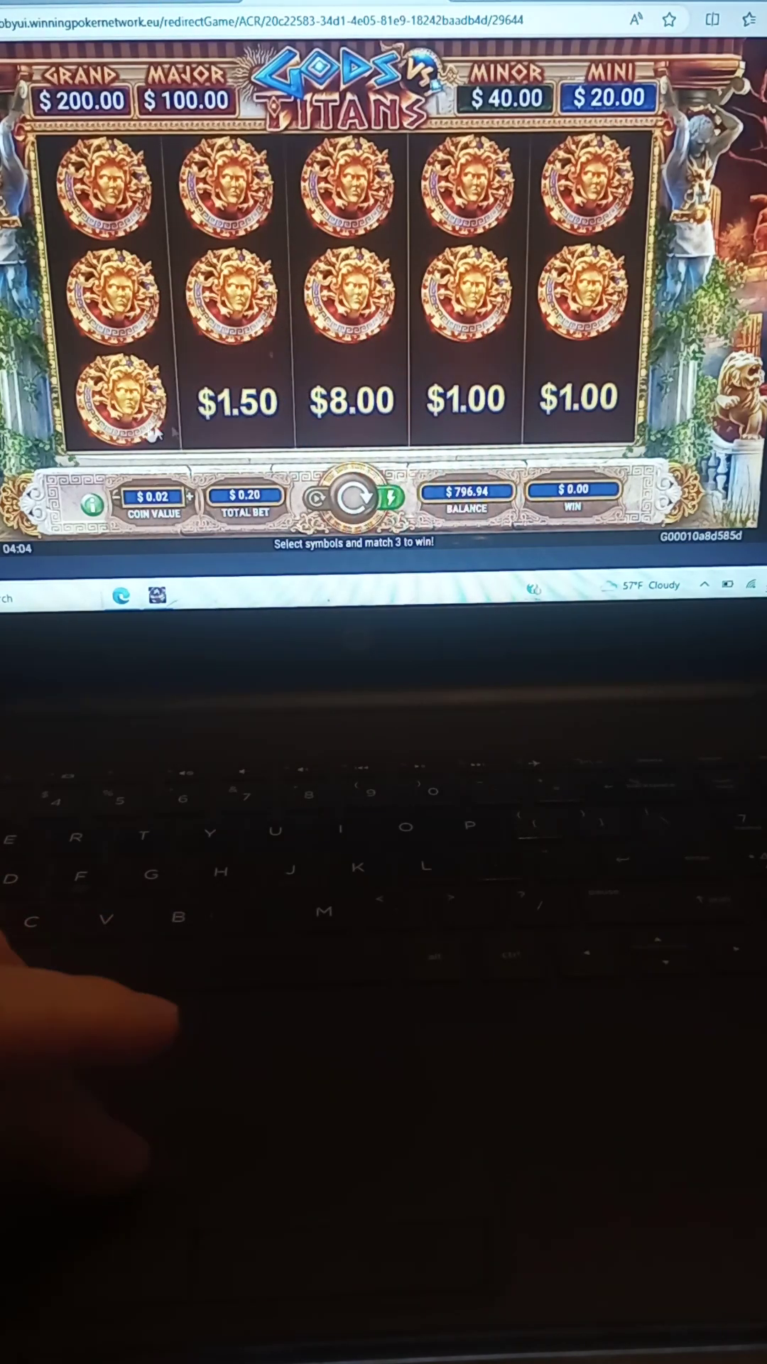
pyautogui.click(117, 400)
pyautogui.click(113, 298)
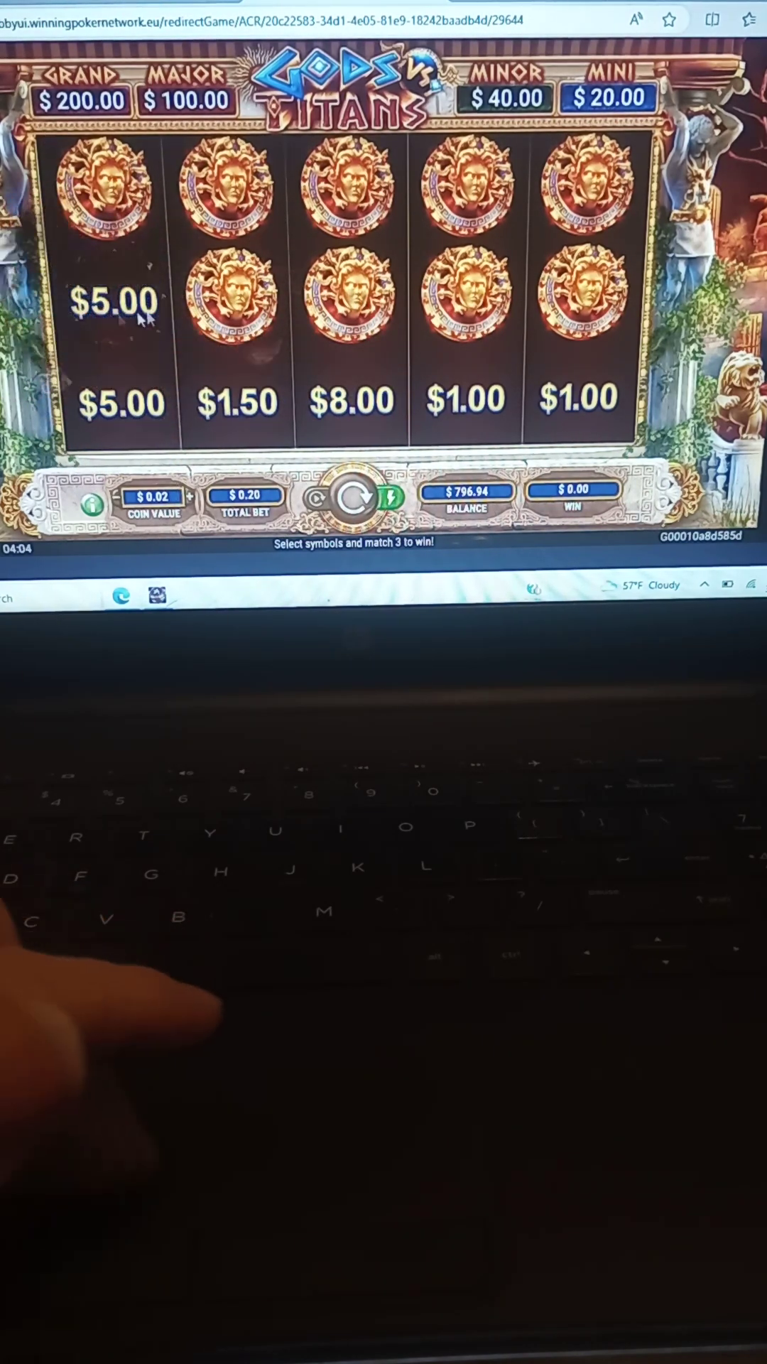
pyautogui.click(233, 299)
pyautogui.click(352, 296)
pyautogui.click(457, 303)
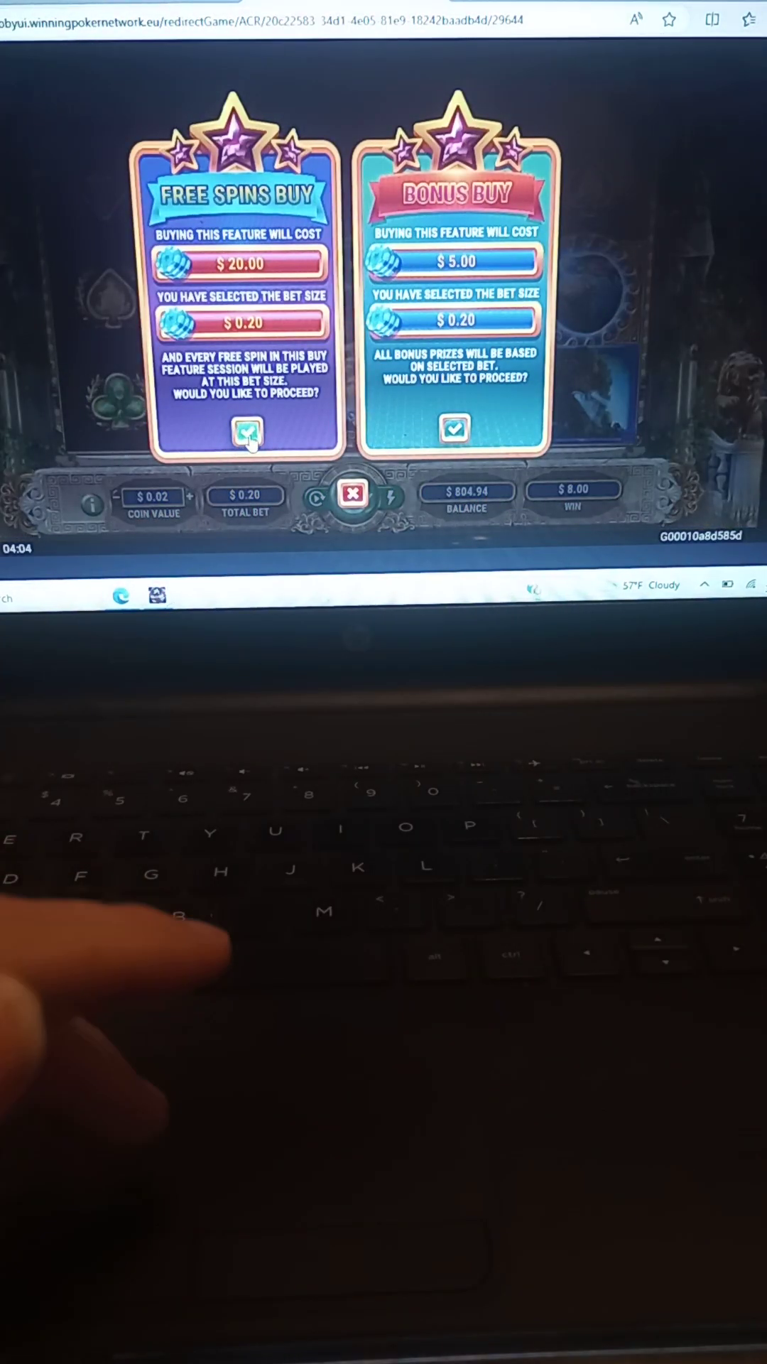
# Buy the $20.00 Free Spins round and let it pay out $5.96
pyautogui.click(245, 431)
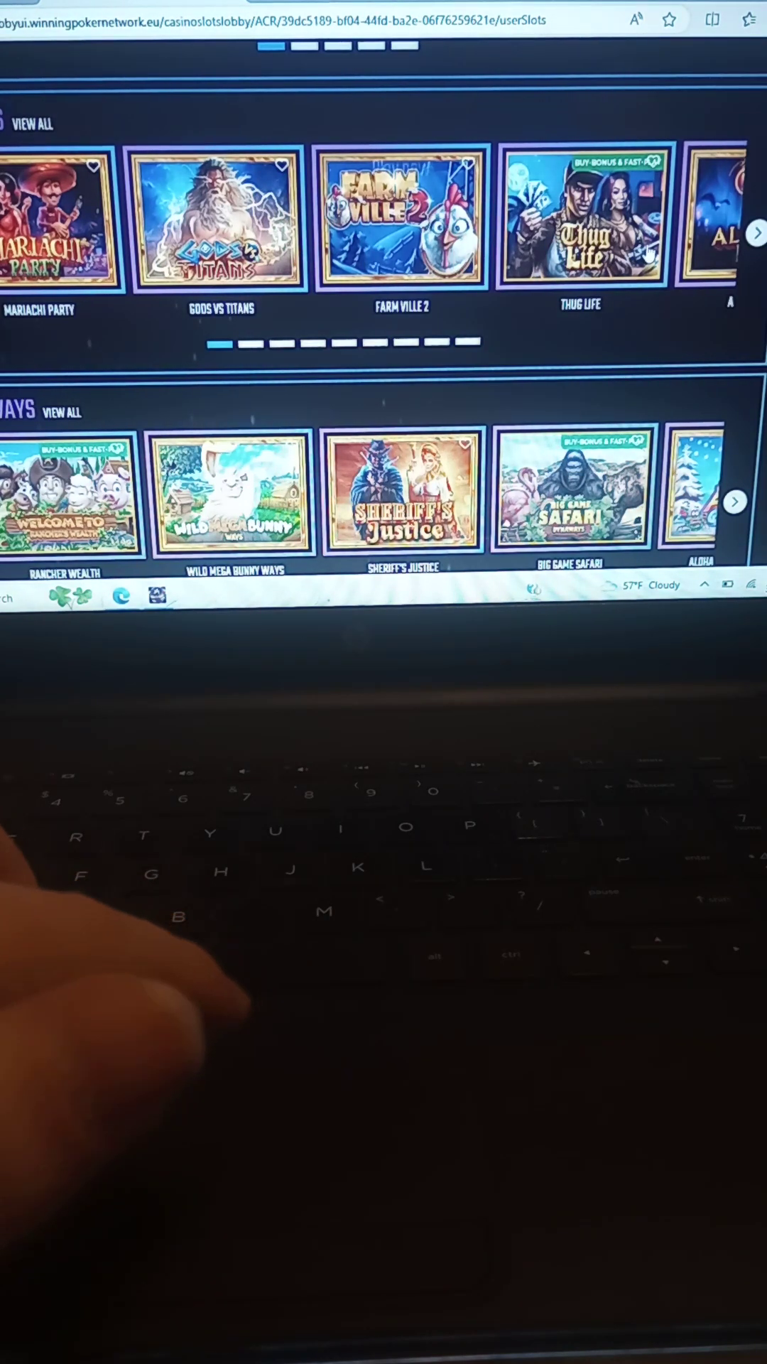
# Scroll the top game carousel right to reveal the Grand Dragon tile
pyautogui.click(753, 232)
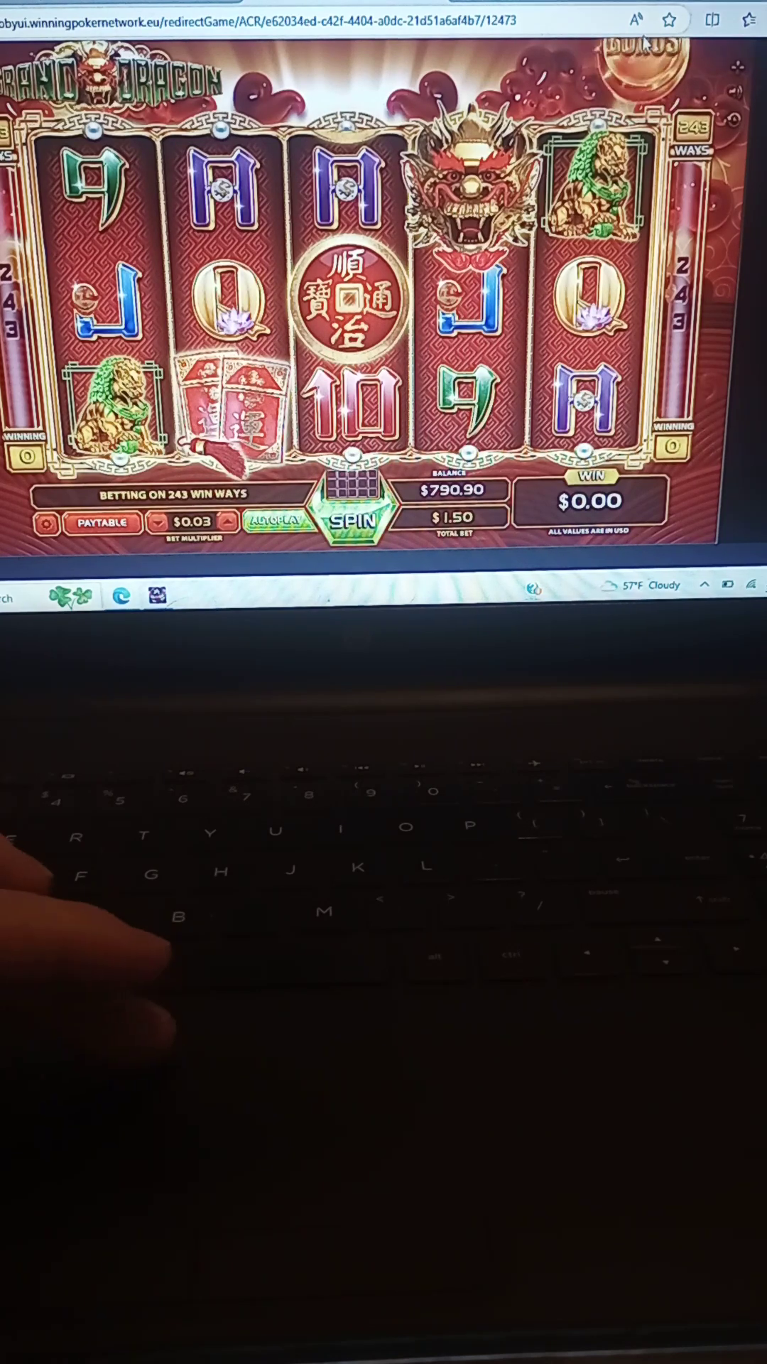
# Decline the Grand Dragon Buy Free Spins offer, then bring it up again
pyautogui.click(639, 58)
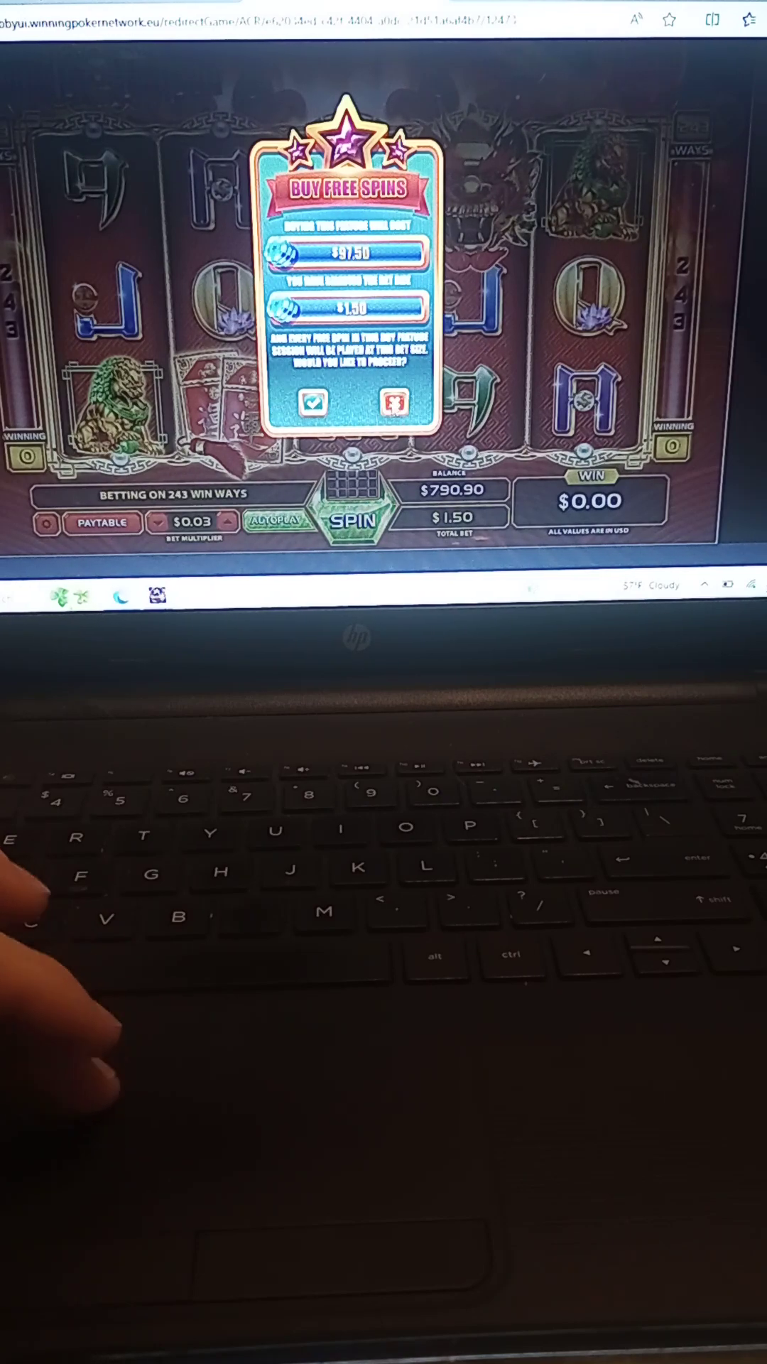
pyautogui.click(393, 402)
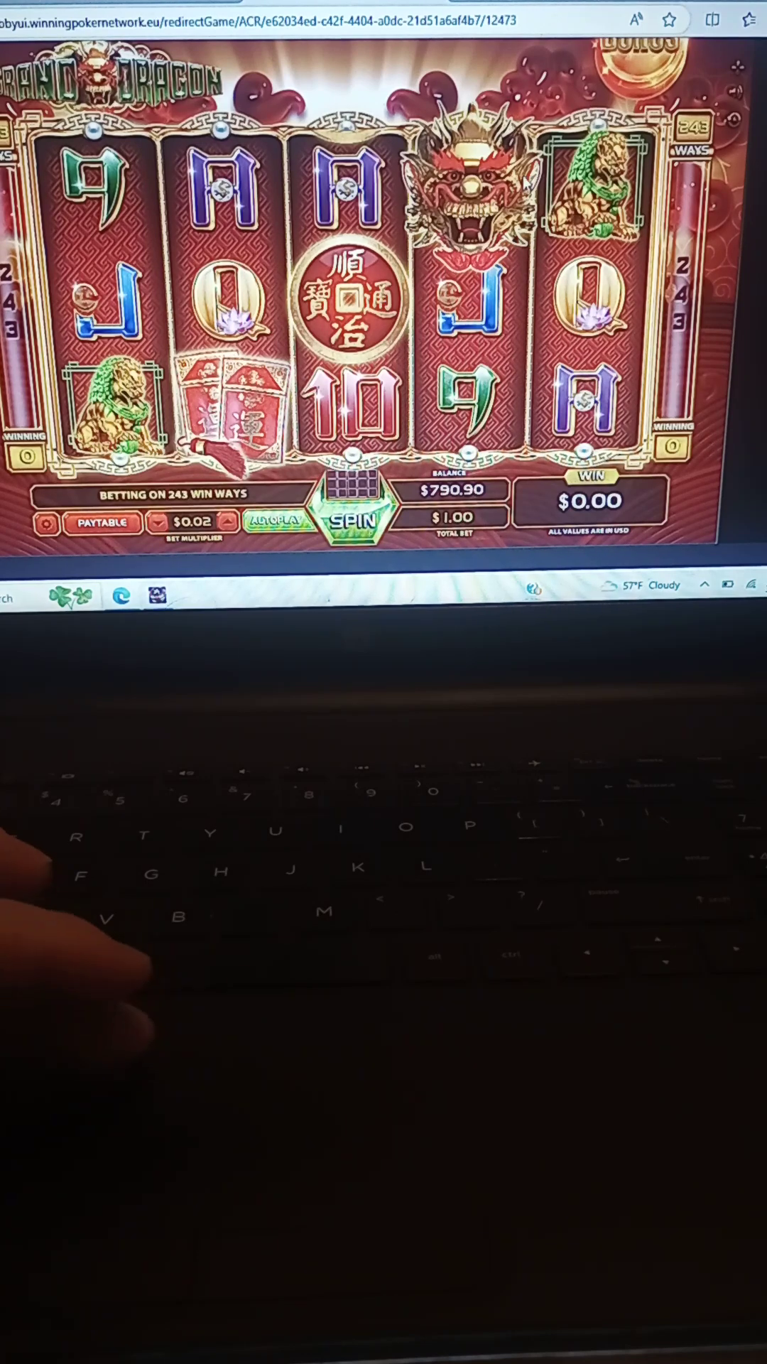
pyautogui.click(639, 58)
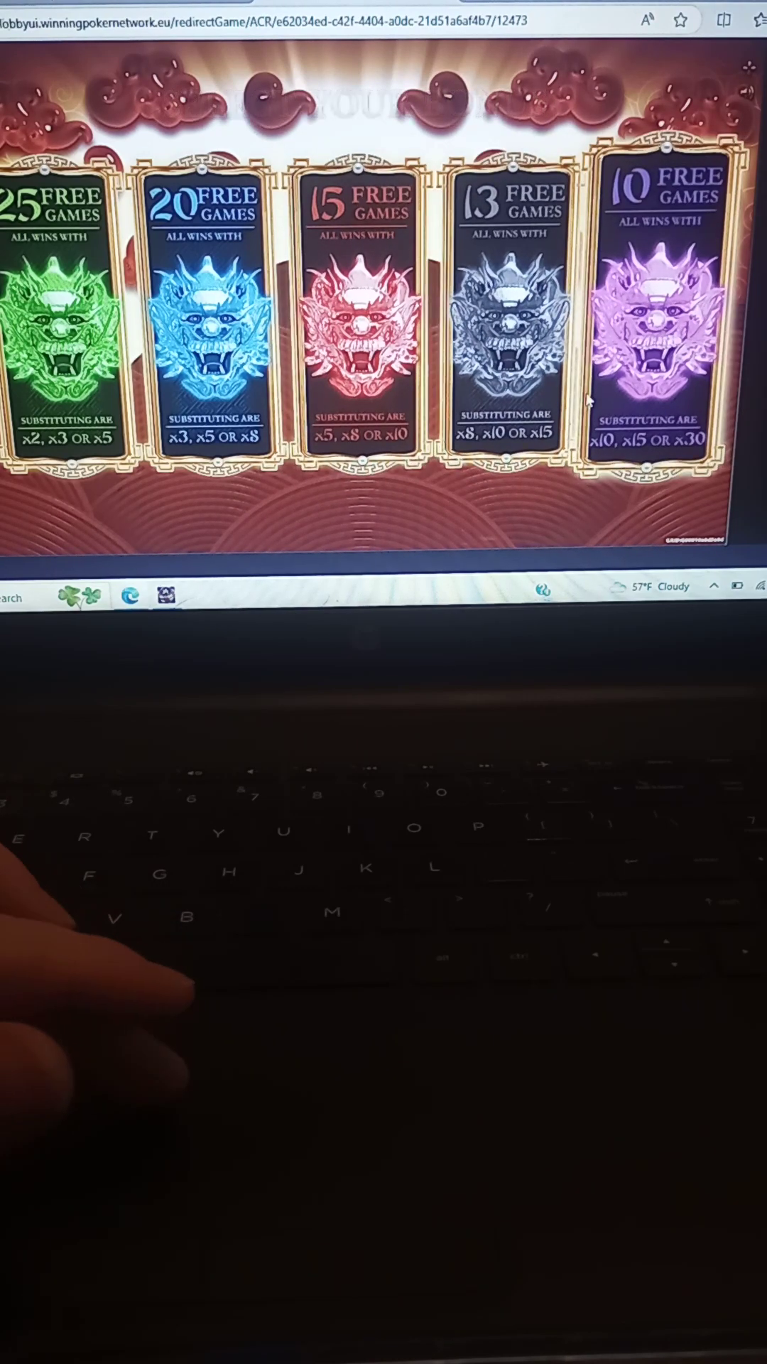
# Pick the 13 free games bonus with x8, x10 or x15 multipliers
pyautogui.click(533, 397)
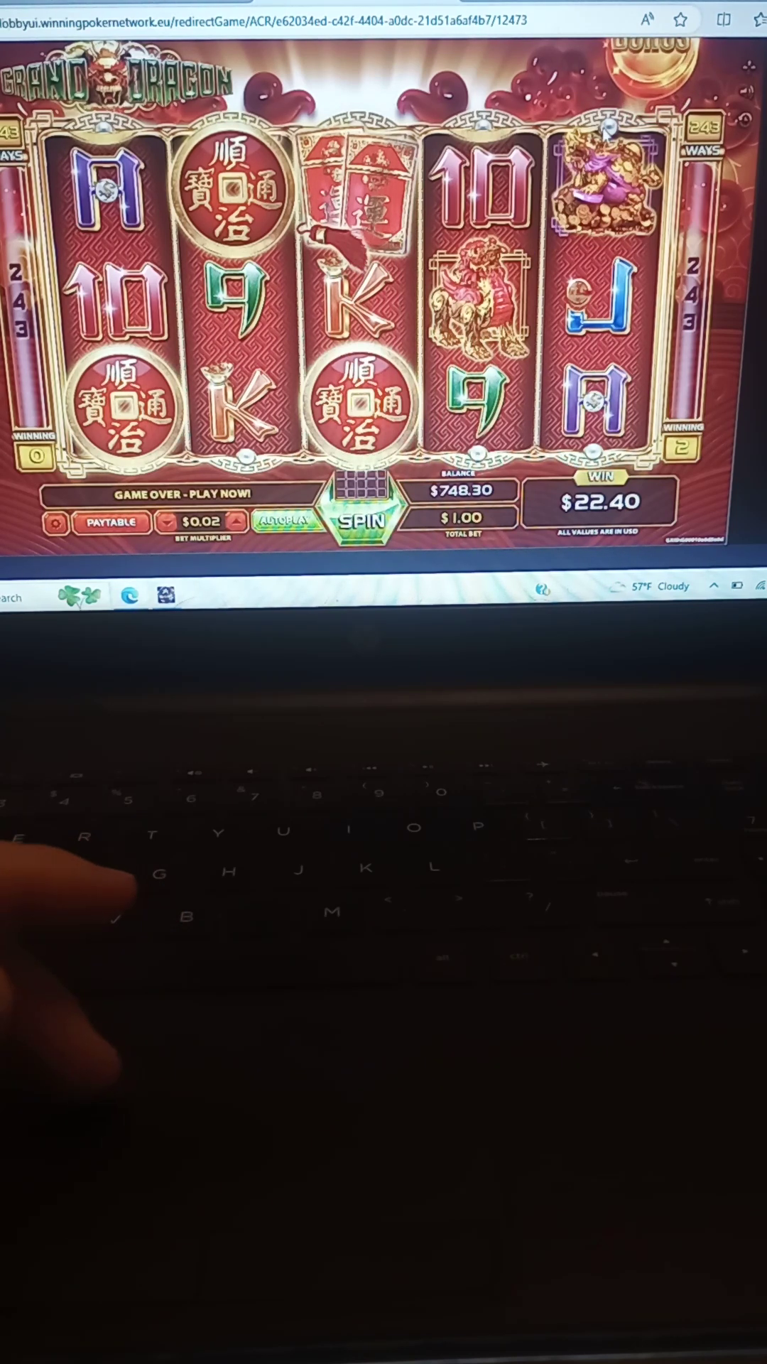
# Buy Free Spins again, leaving $683.30, and choose the 20 free games bonus
pyautogui.click(643, 71)
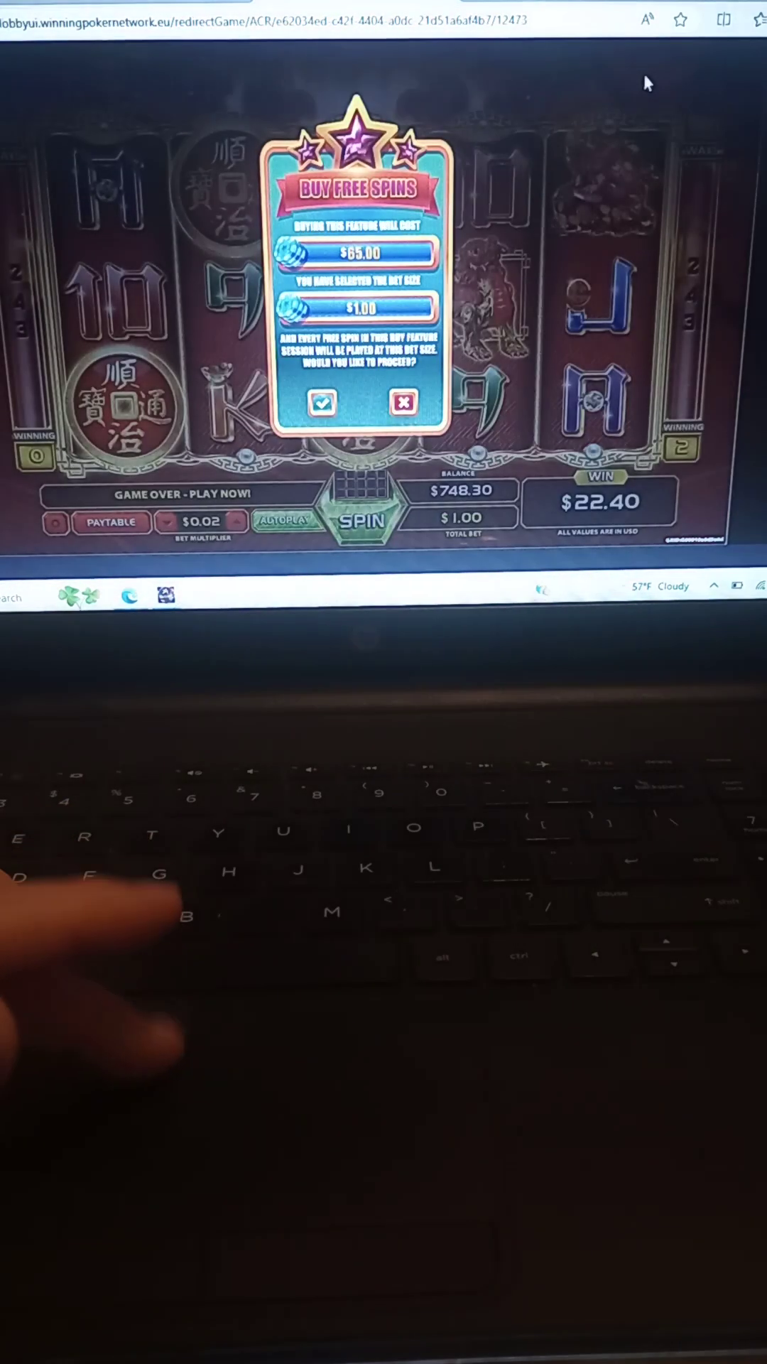
pyautogui.press('space')
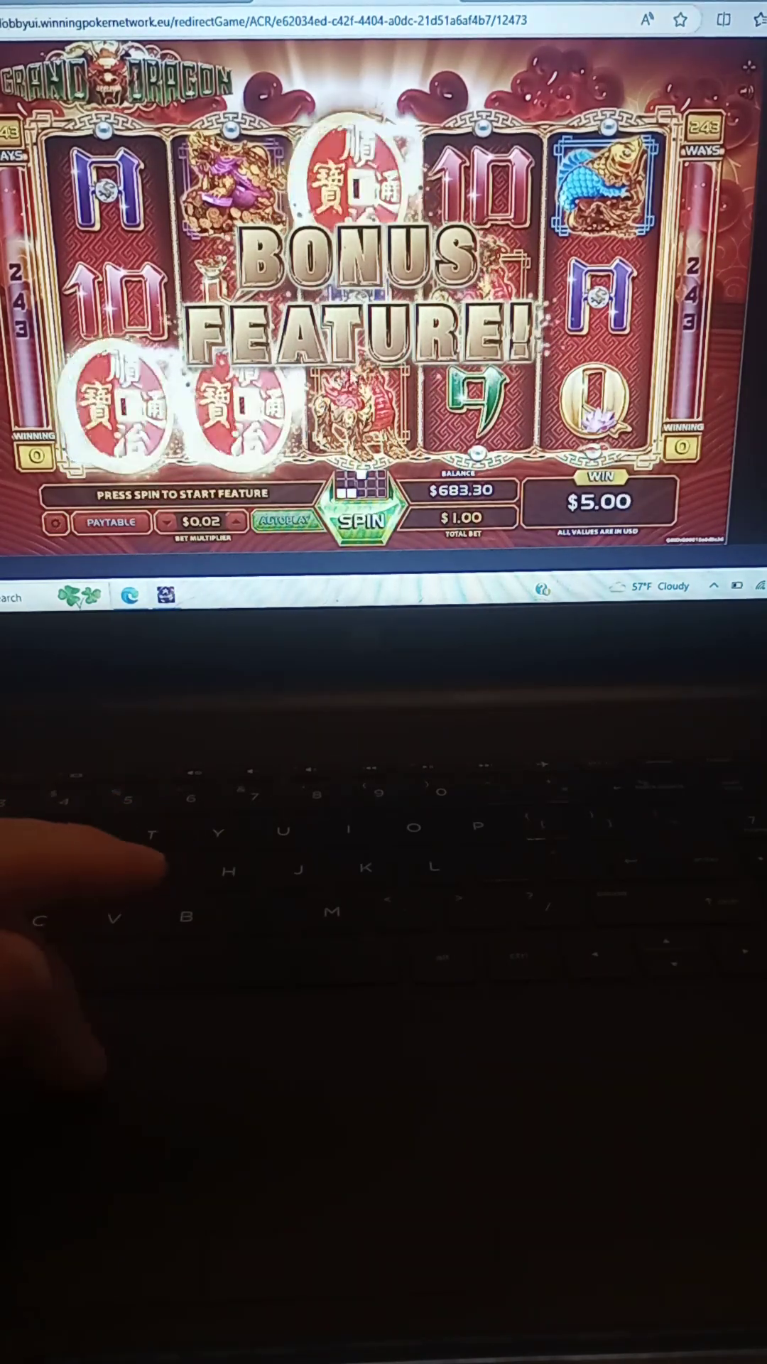
pyautogui.click(360, 520)
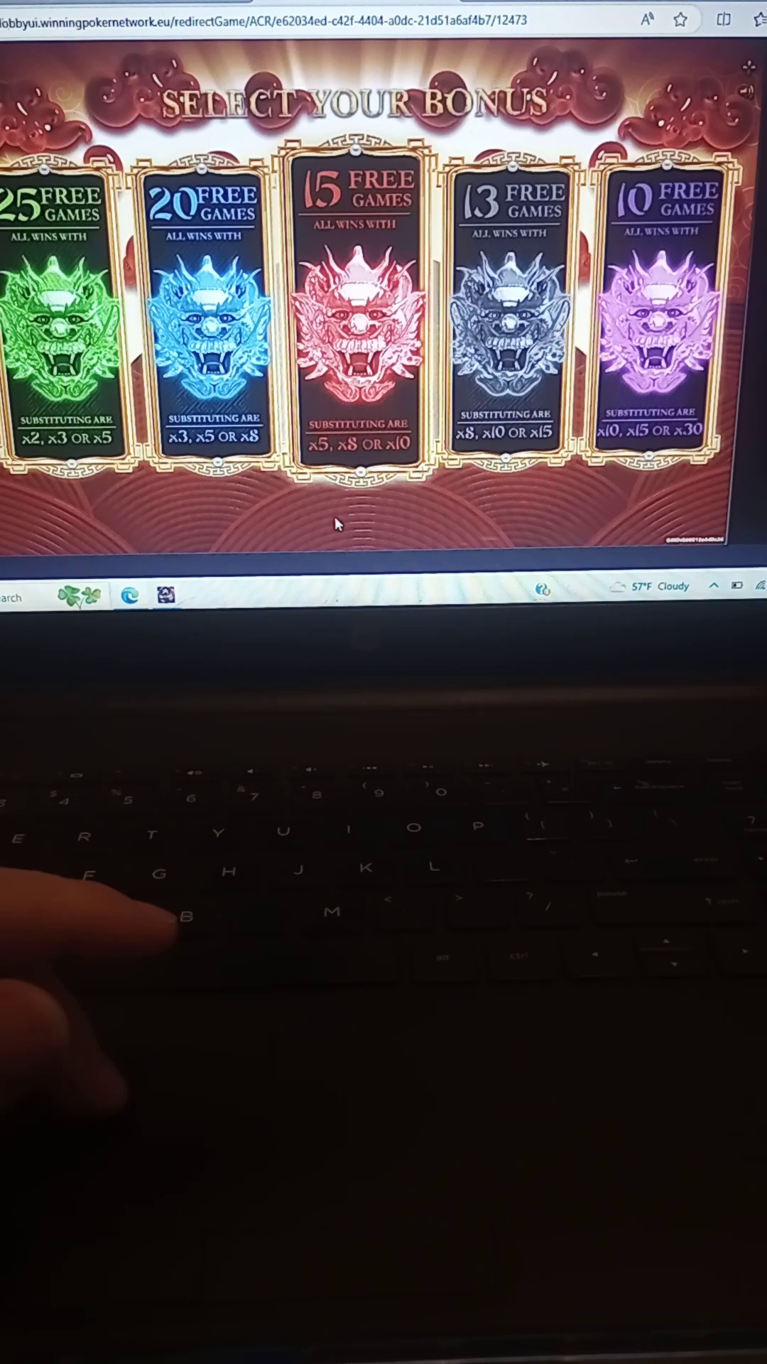
pyautogui.click(212, 429)
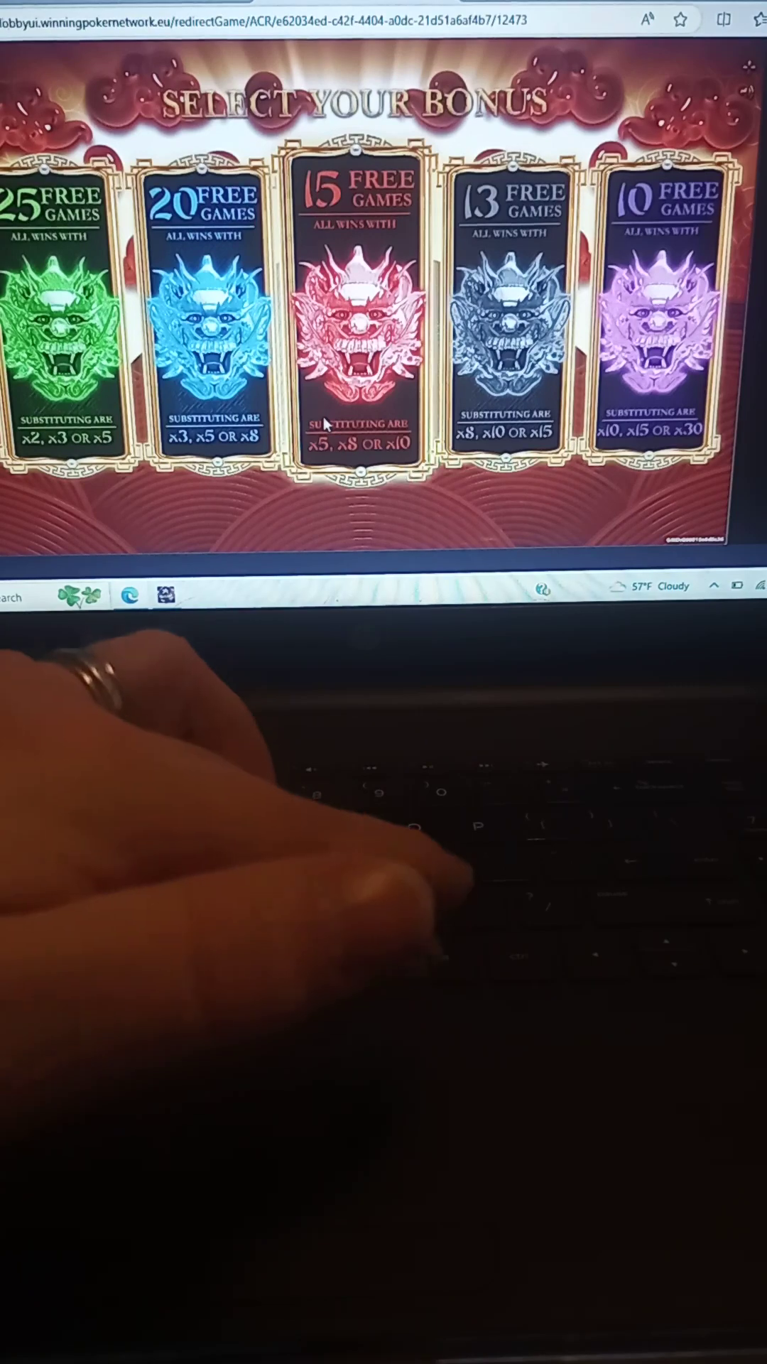
# Choose the 15 free games bonus and play to spin 14, totalling $163.20
pyautogui.click(323, 413)
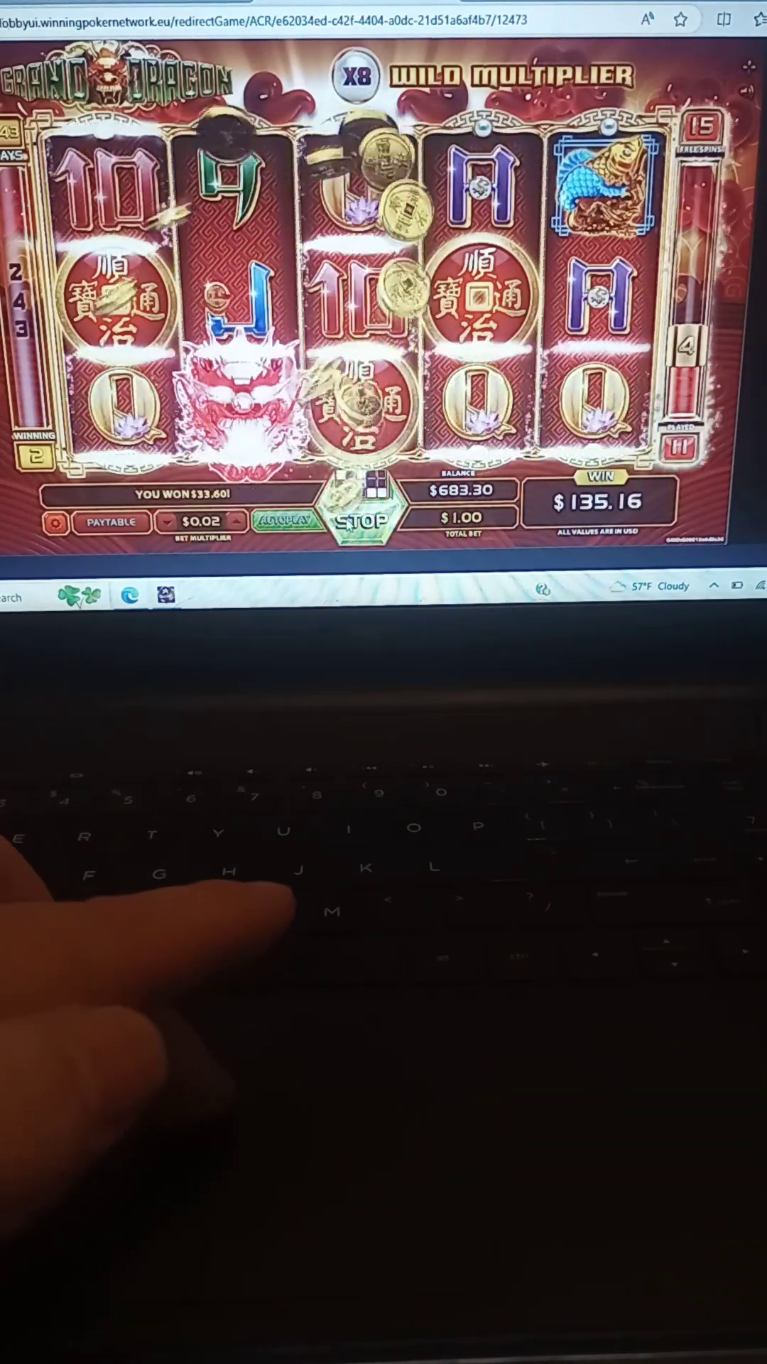
pyautogui.press('space')
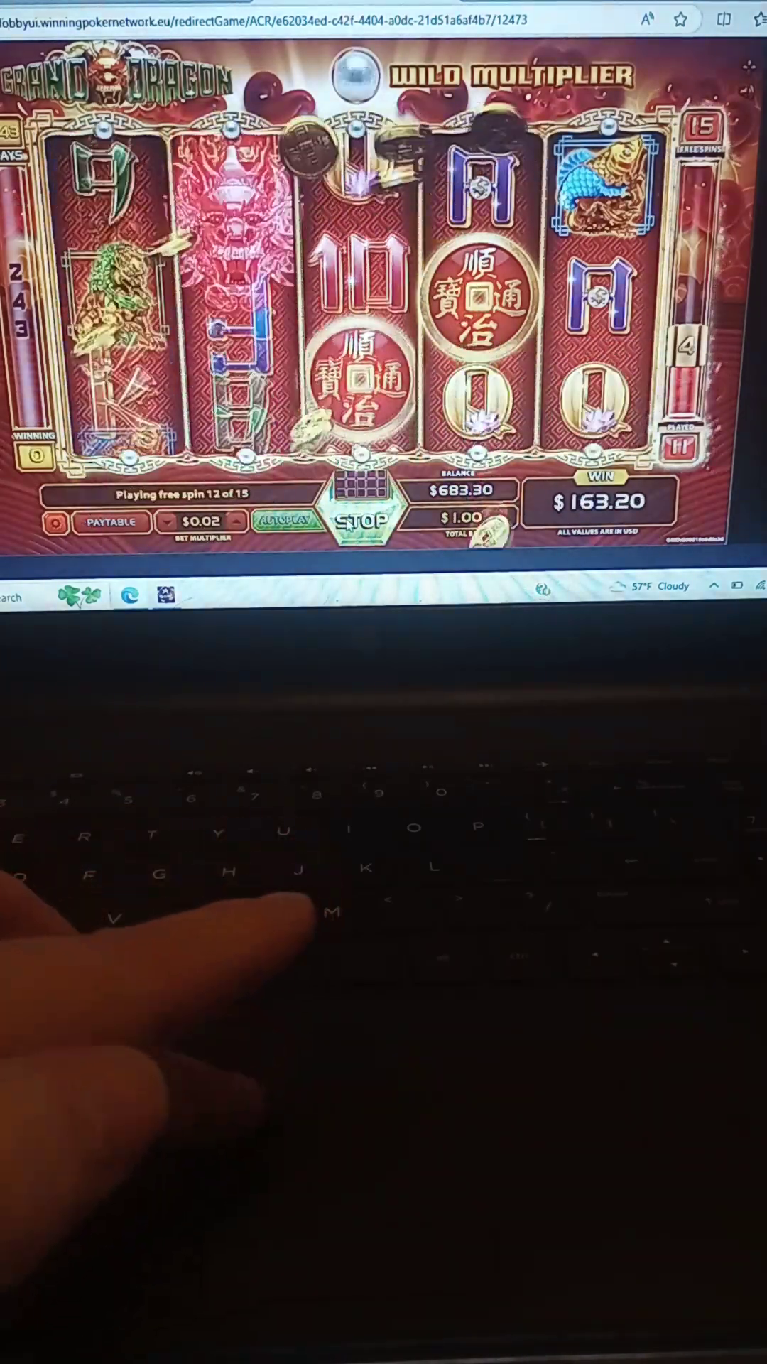